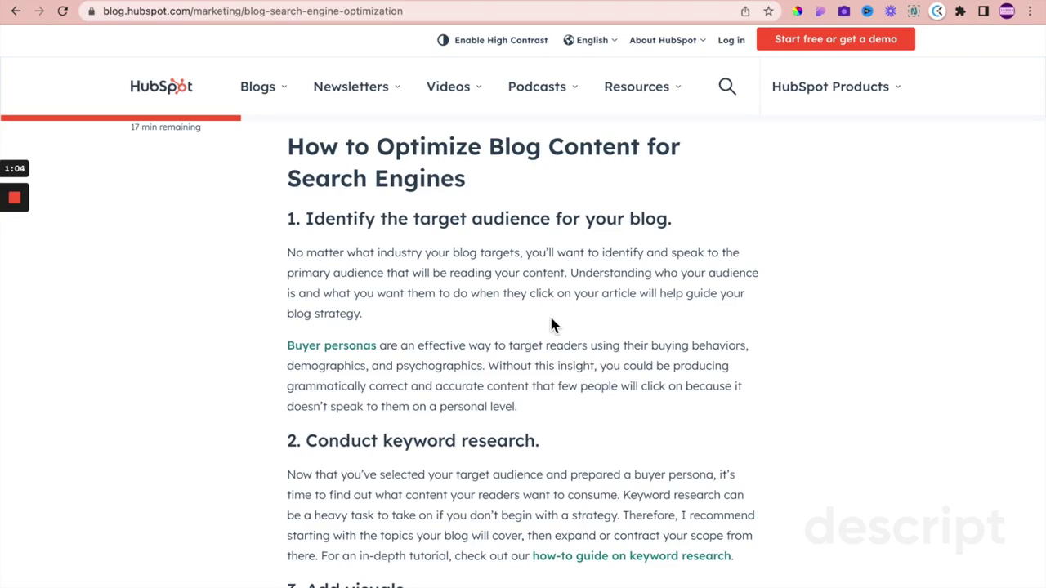
Step: Read the HubSpot article's sections on identifying the target audience, conducting keyword research and adding visuals
scroll(552, 324, down, 3)
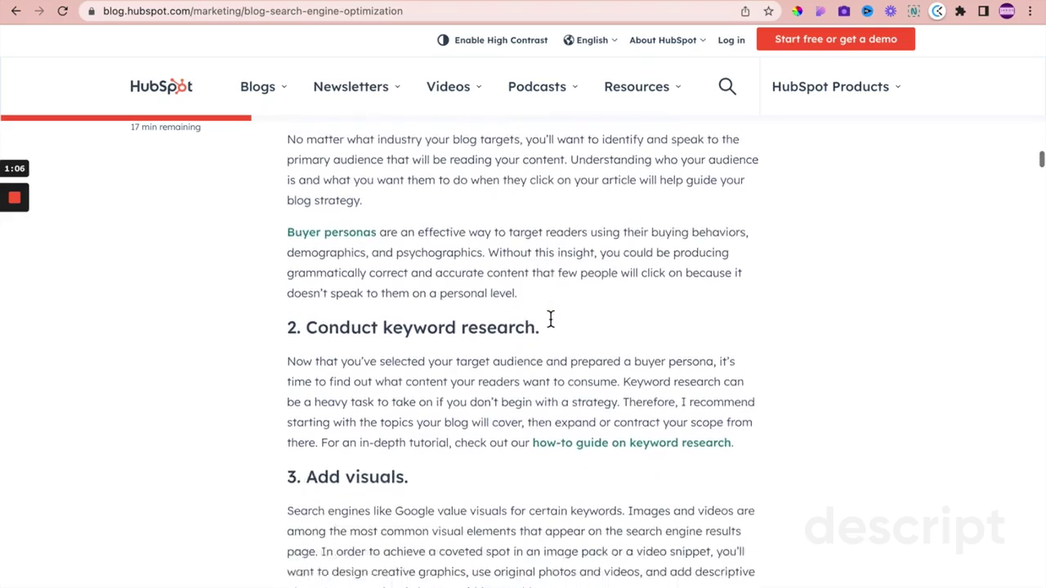
scroll(550, 320, down, 1)
scroll(550, 320, down, 2)
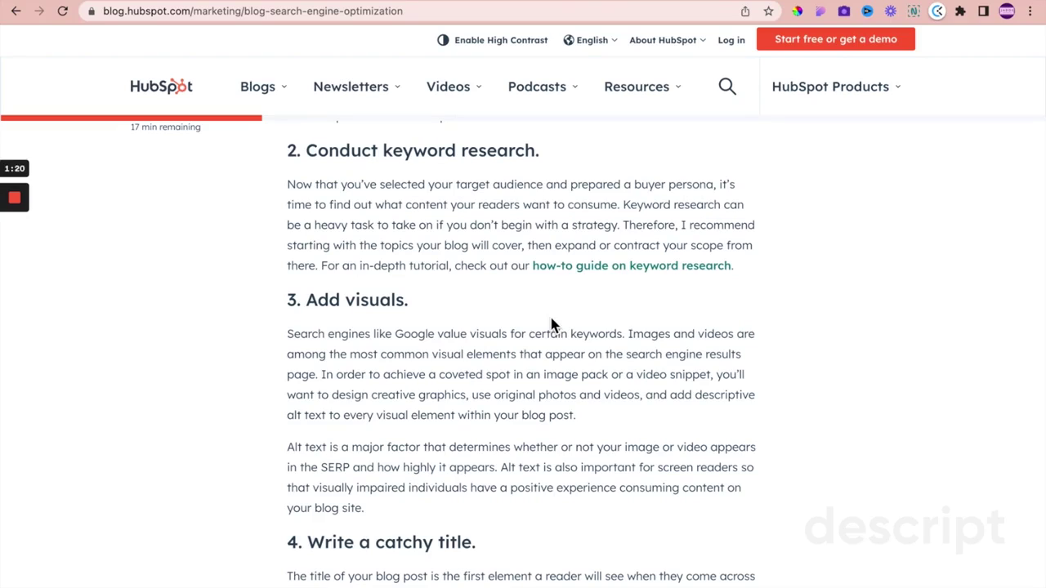
scroll(552, 325, up, 1)
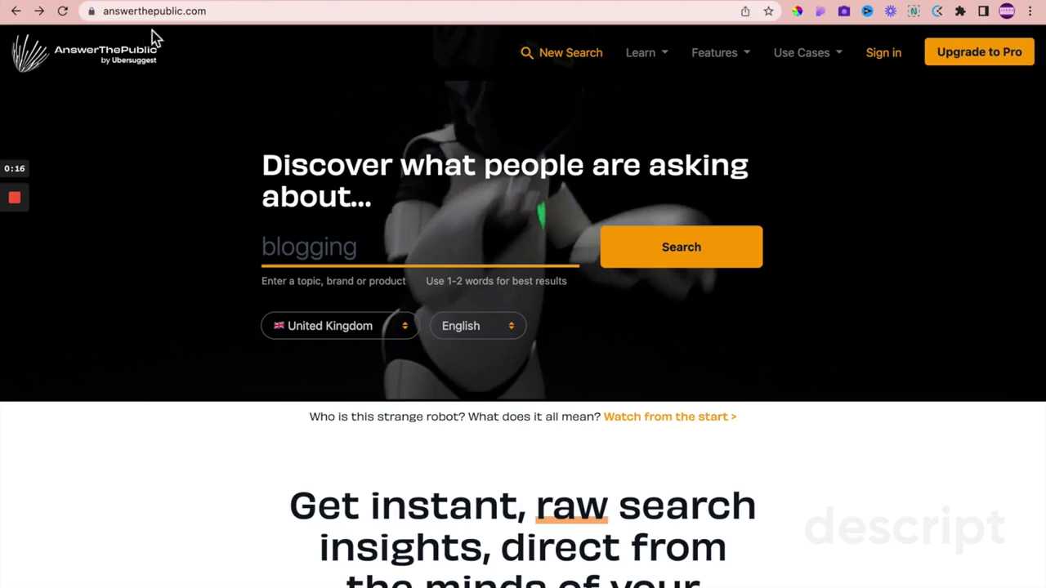
Step: Search AnswerThePublic for "blogging" and review the questions, prepositions and comparisons visualisations
click(301, 258)
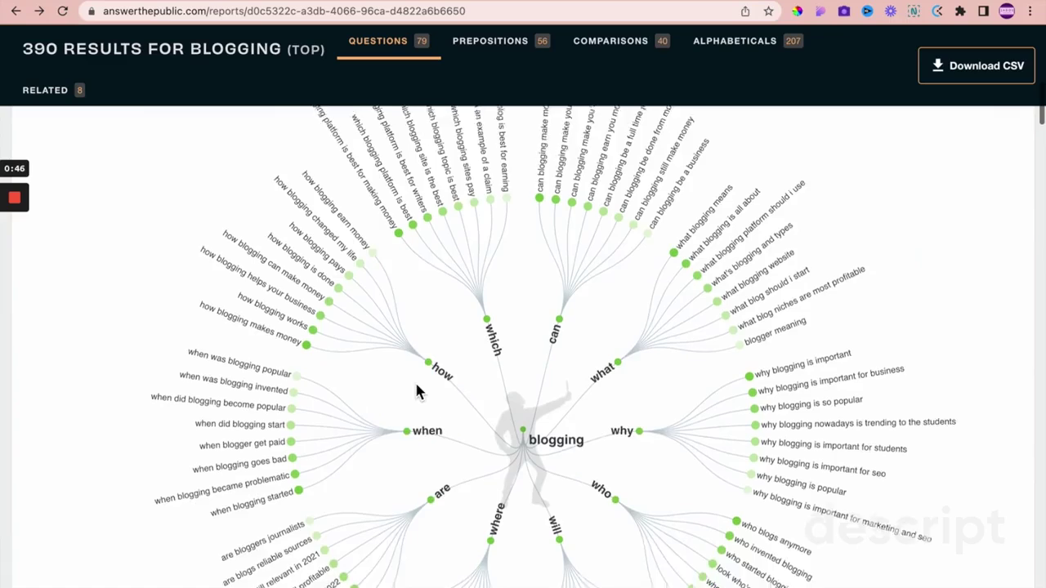
scroll(414, 387, down, 1)
scroll(413, 384, down, 5)
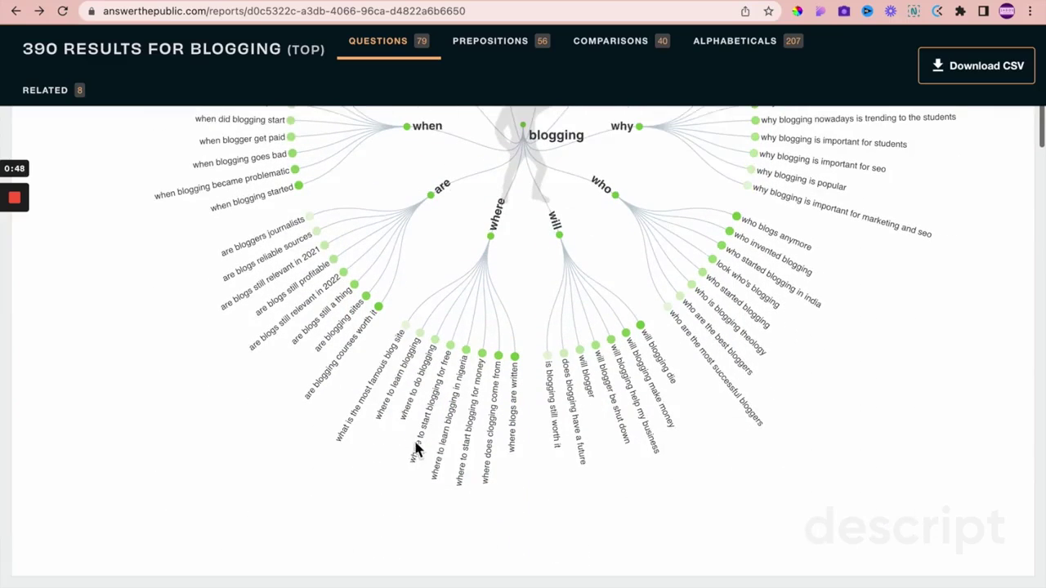
scroll(513, 426, down, 5)
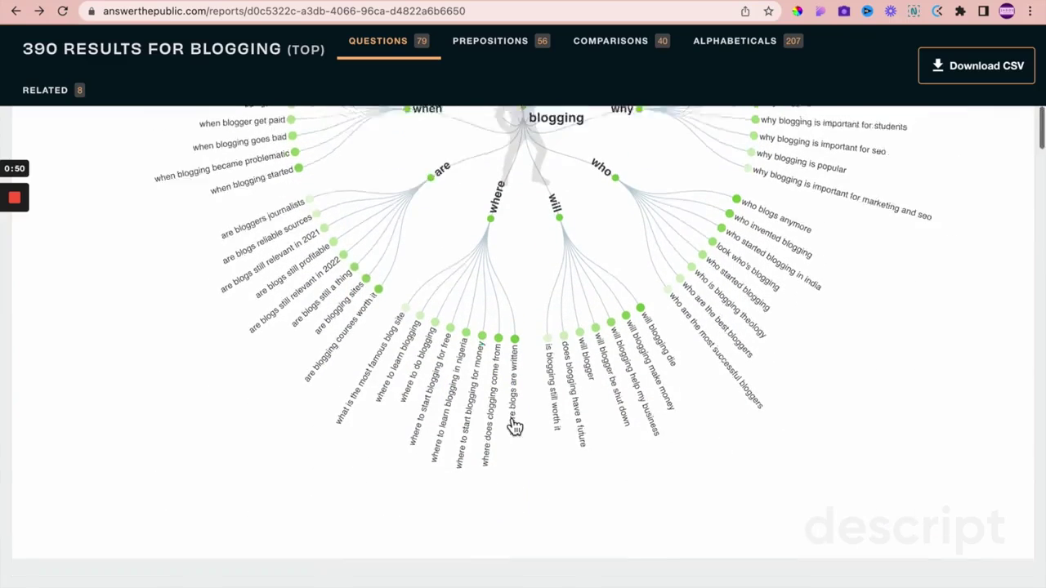
scroll(508, 425, down, 10)
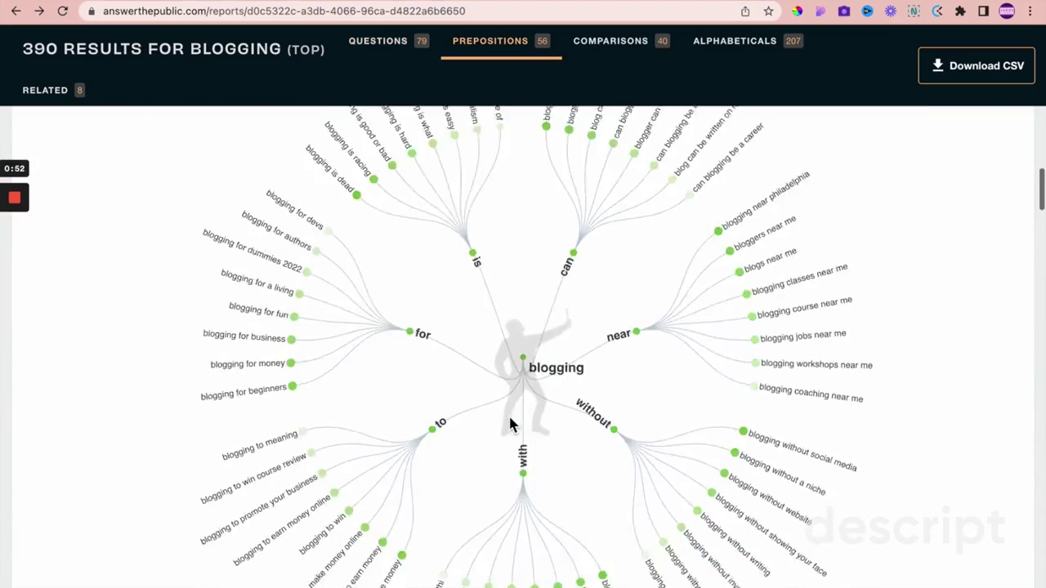
scroll(513, 427, down, 8)
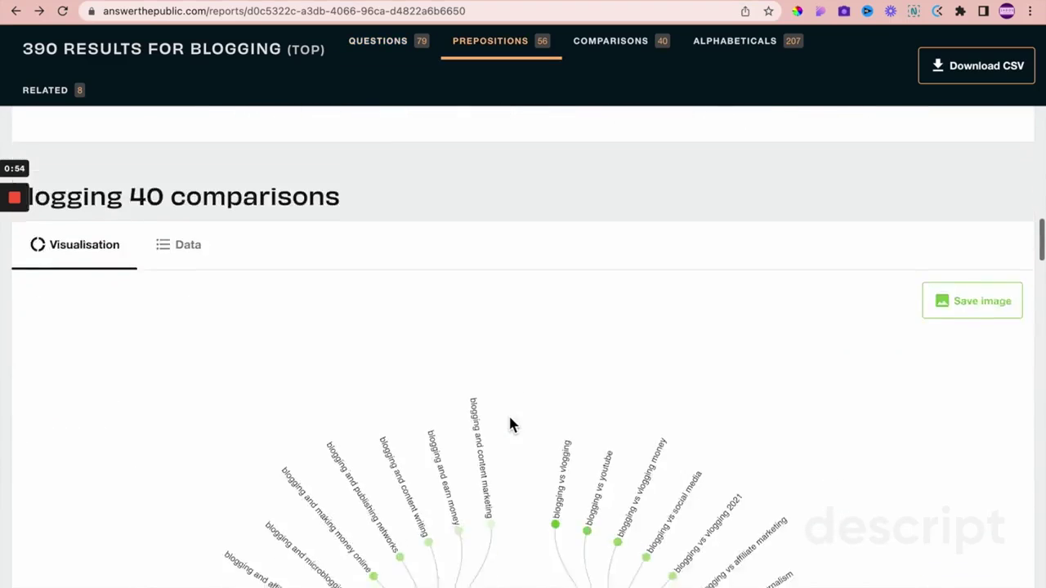
Step: Return to the HubSpot article and continue reading about keyword research, visuals and catchy titles
key(ctrl+Tab)
scroll(436, 214, down, 2)
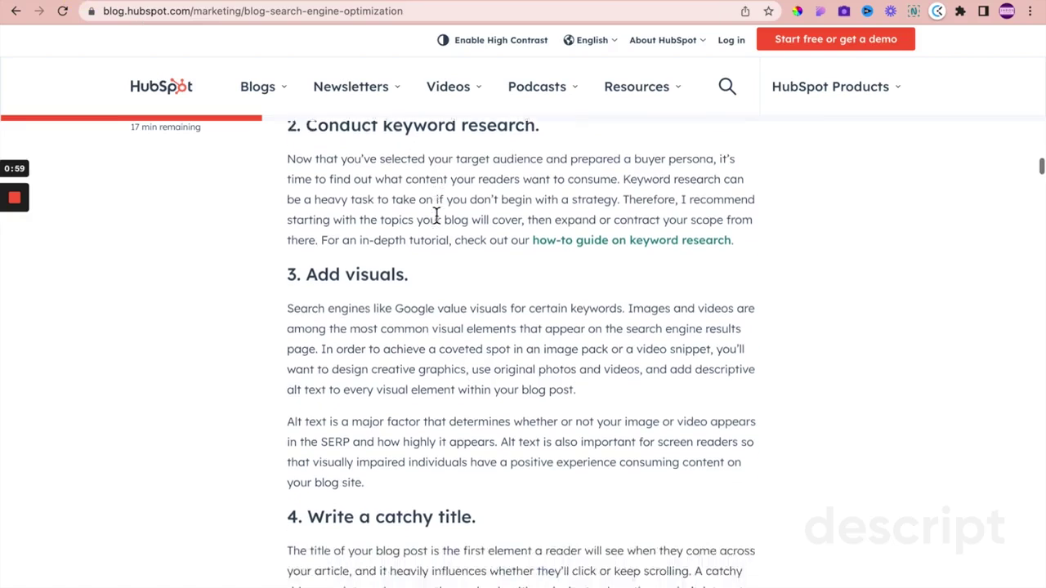
scroll(436, 214, down, 1)
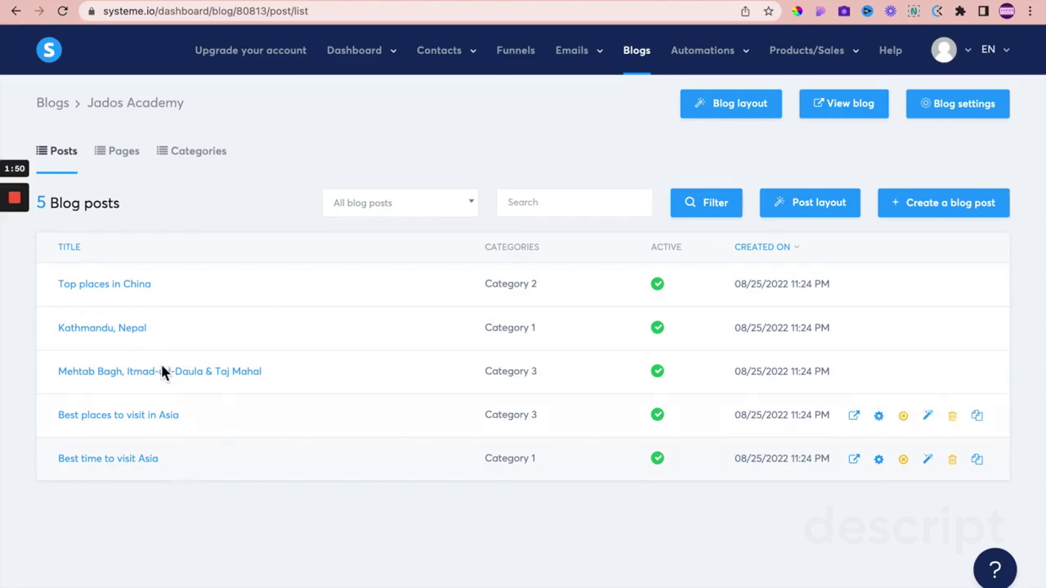
Step: Open the Jados Academy blog's post layout in systeme.io and examine its header, title, image and author photo
click(817, 209)
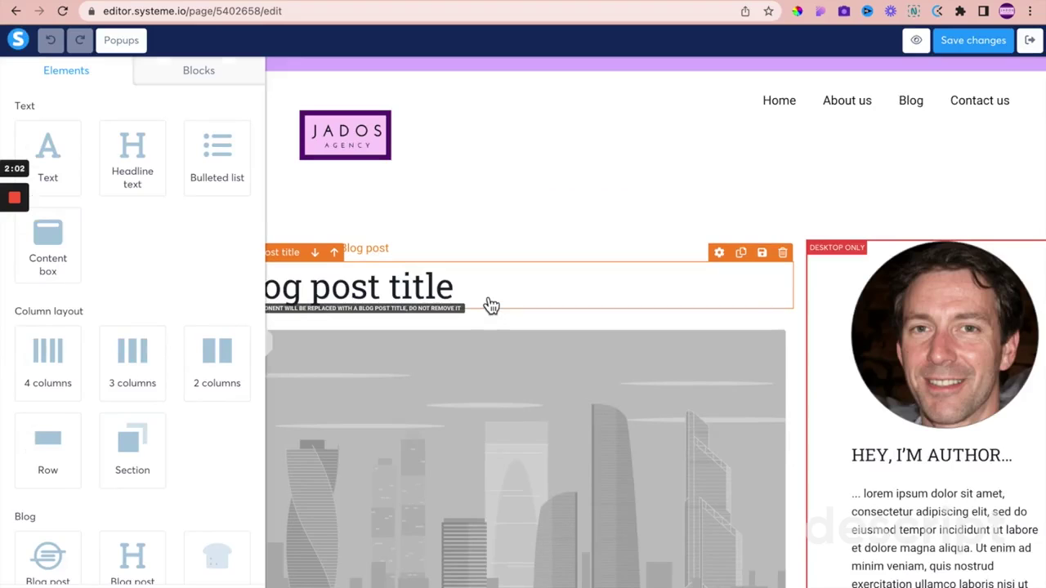
scroll(488, 354, down, 1)
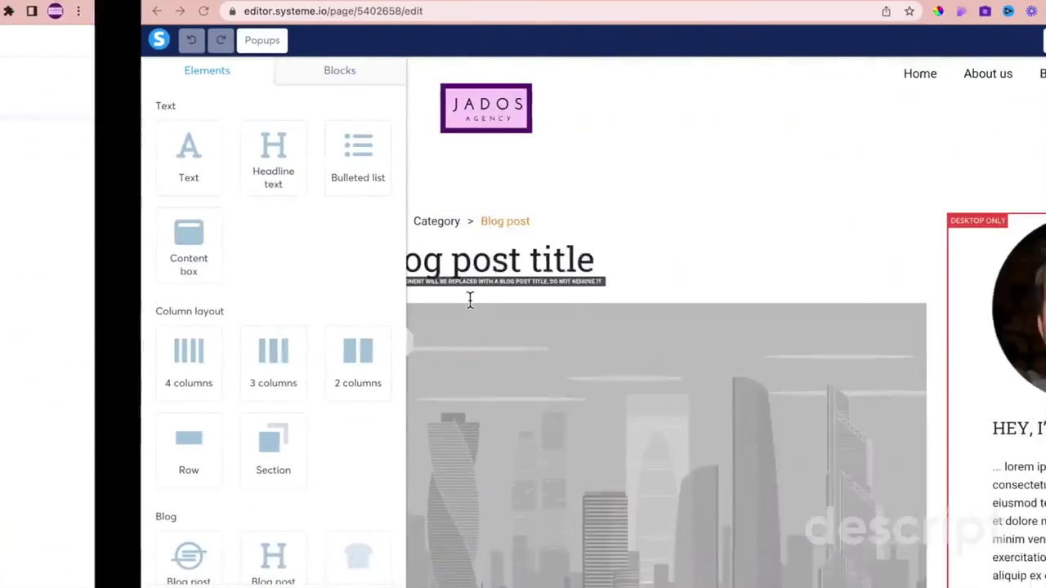
scroll(649, 404, down, 1)
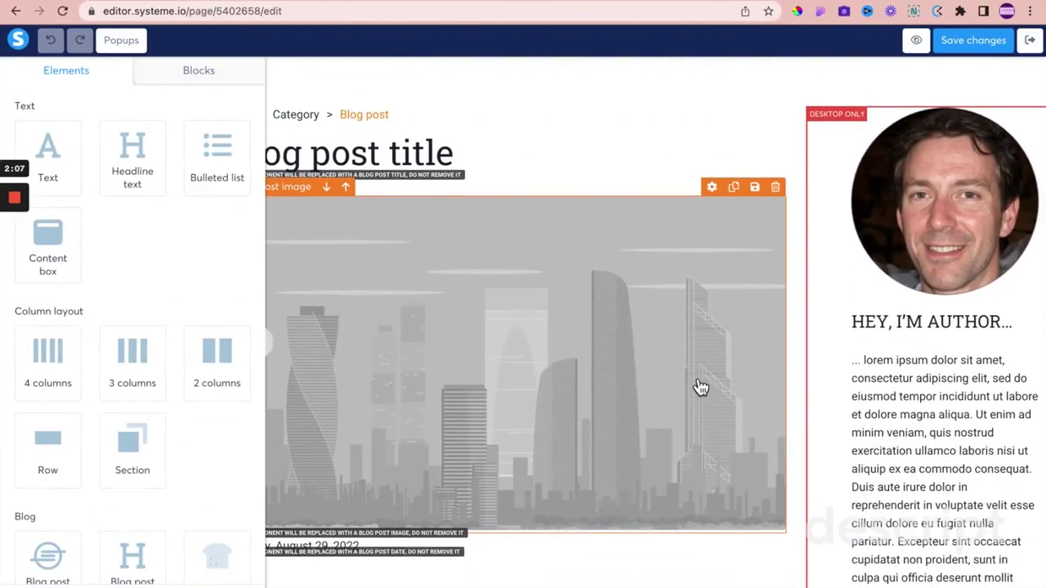
scroll(701, 387, up, 3)
scroll(701, 388, down, 8)
scroll(701, 388, up, 6)
scroll(701, 387, up, 2)
scroll(662, 346, down, 4)
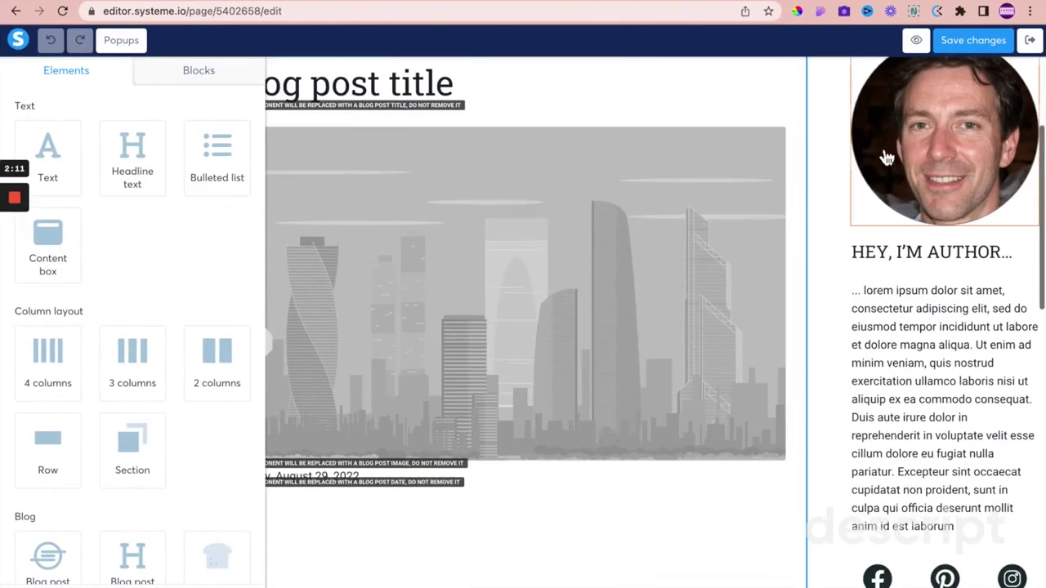
Step: Examine the layout's content area, author sidebar, mailing list form, comments and footer, and return to the blog post list
scroll(609, 373, down, 5)
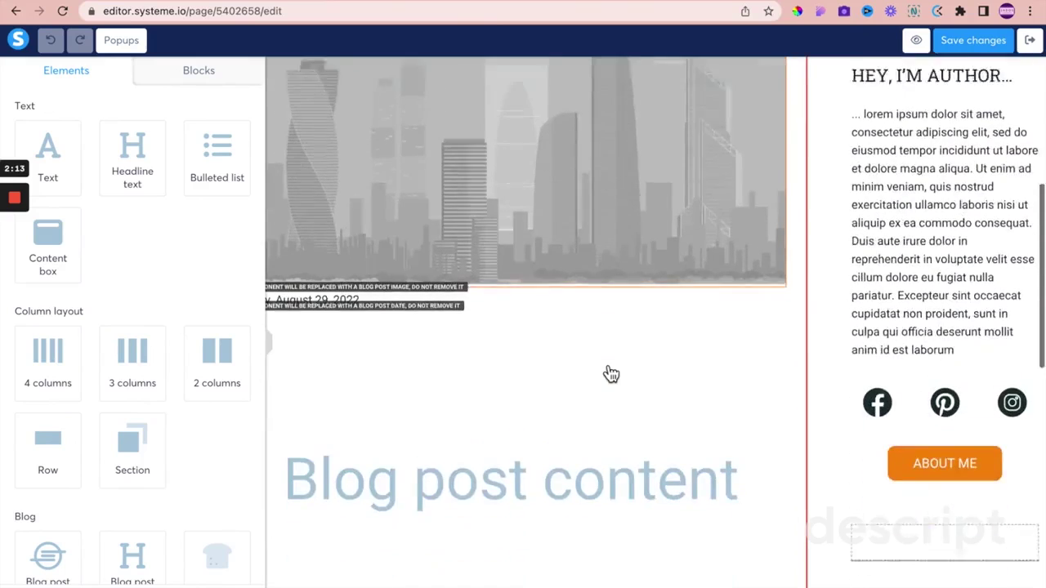
scroll(609, 374, down, 2)
scroll(613, 369, up, 5)
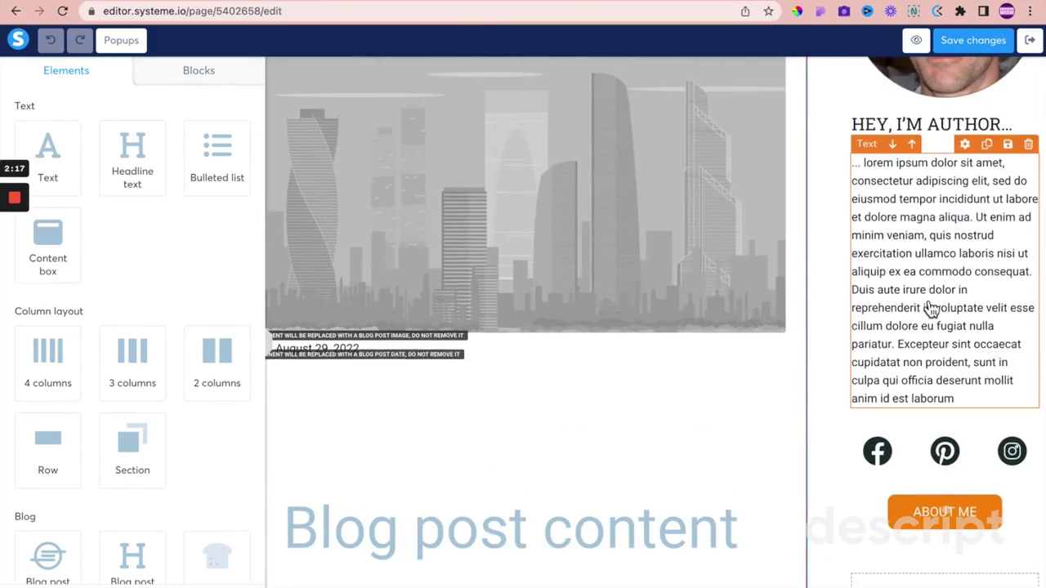
scroll(930, 310, down, 1)
scroll(930, 310, down, 1)
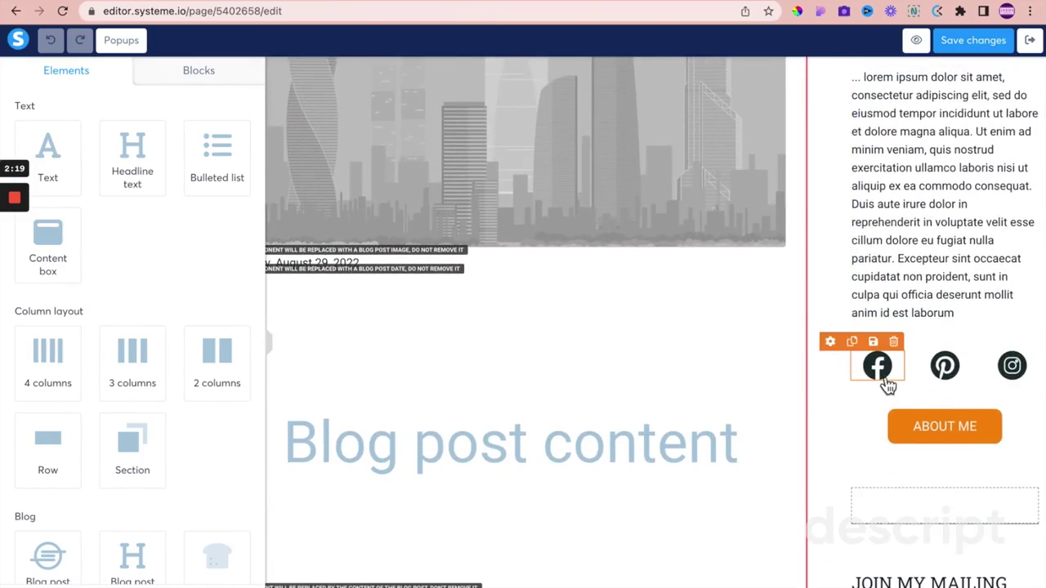
scroll(888, 386, down, 2)
scroll(539, 350, down, 2)
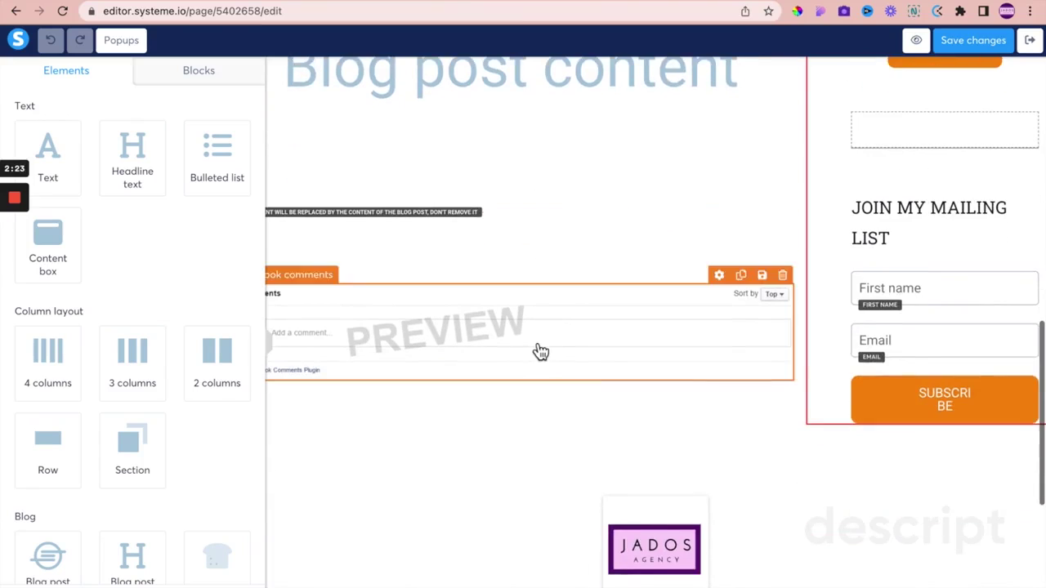
scroll(699, 527, down, 4)
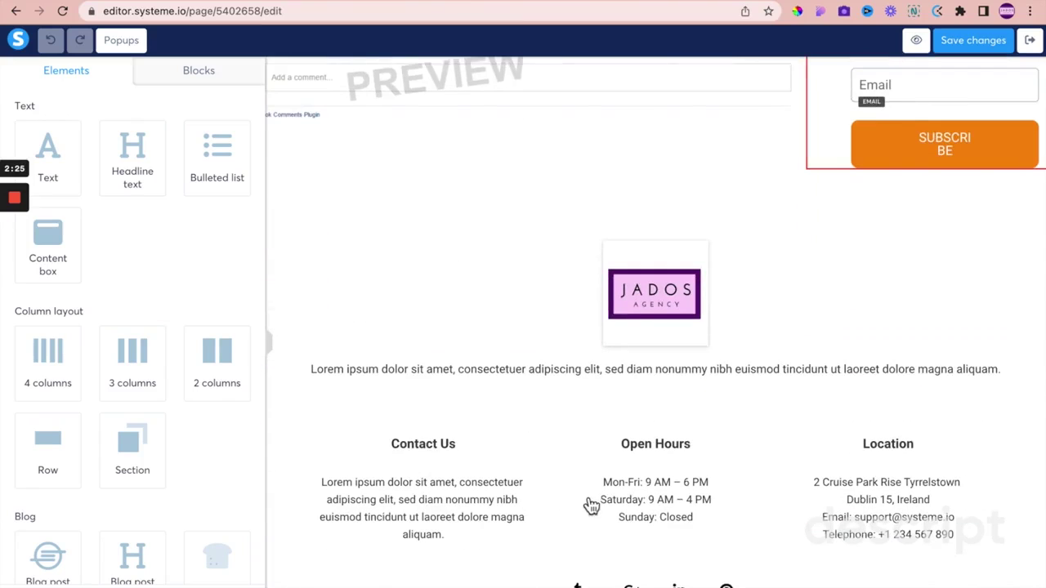
click(1010, 43)
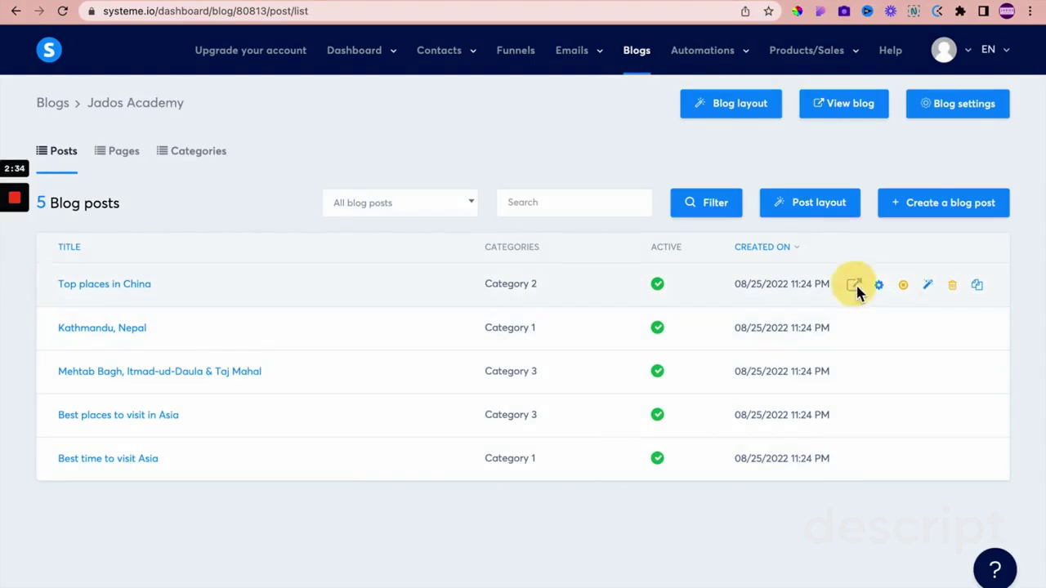
Step: View the published "Top places in China" post from header to footer and close the page
click(854, 286)
scroll(335, 270, down, 1)
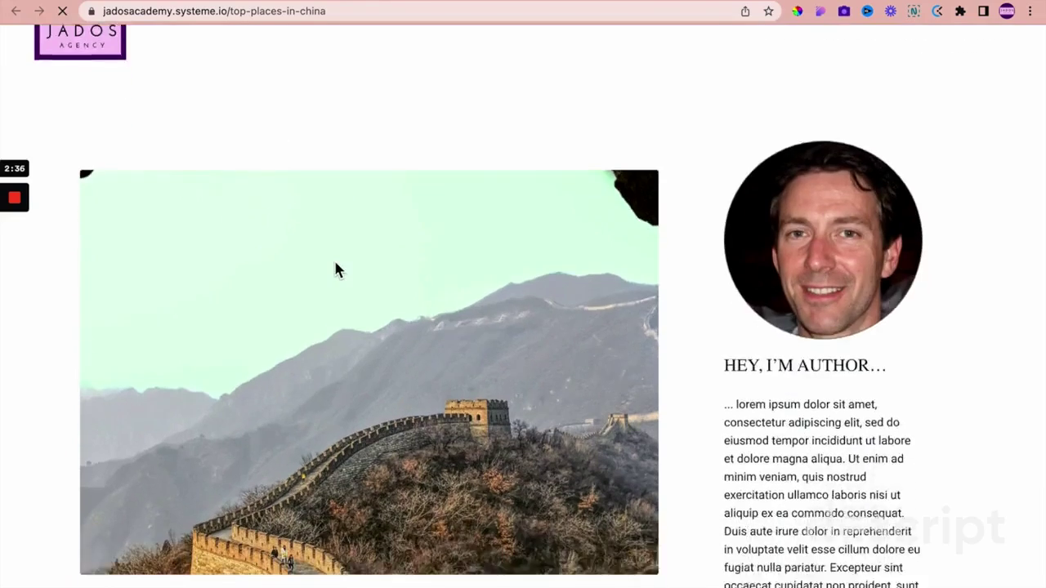
scroll(335, 270, down, 4)
scroll(335, 270, up, 4)
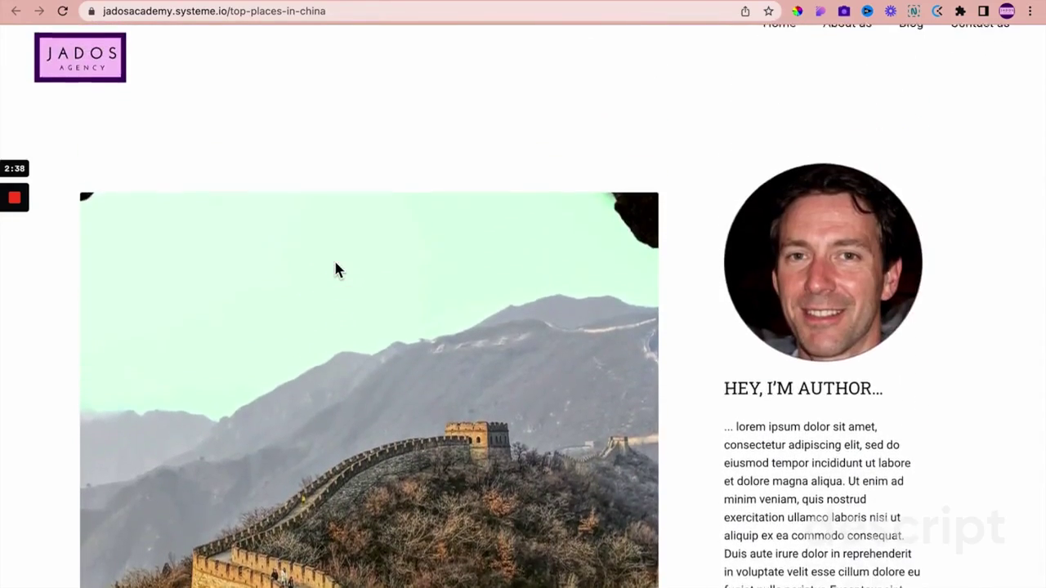
scroll(335, 271, down, 2)
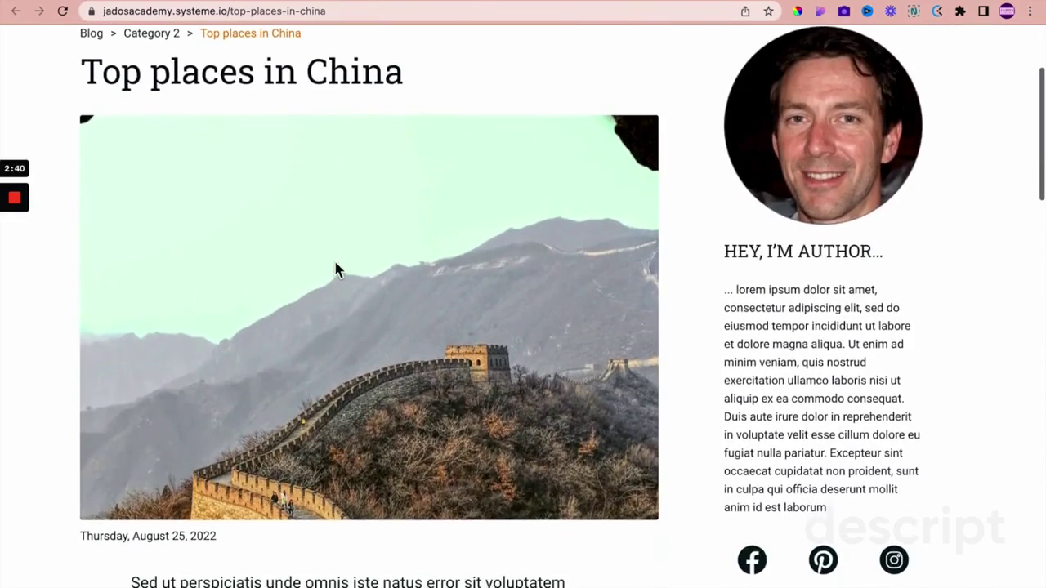
scroll(335, 269, down, 1)
scroll(335, 271, down, 15)
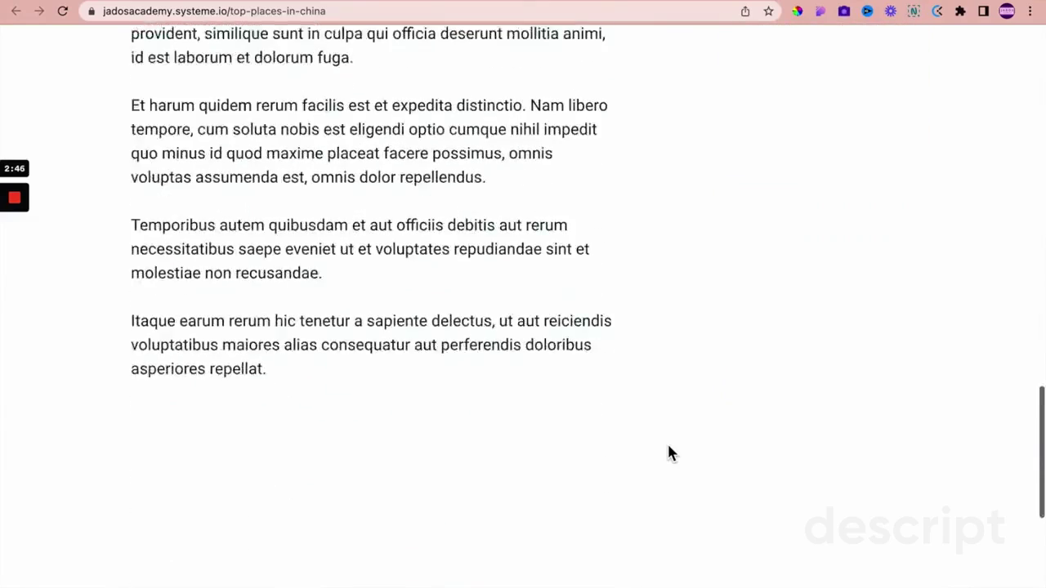
scroll(668, 454, down, 5)
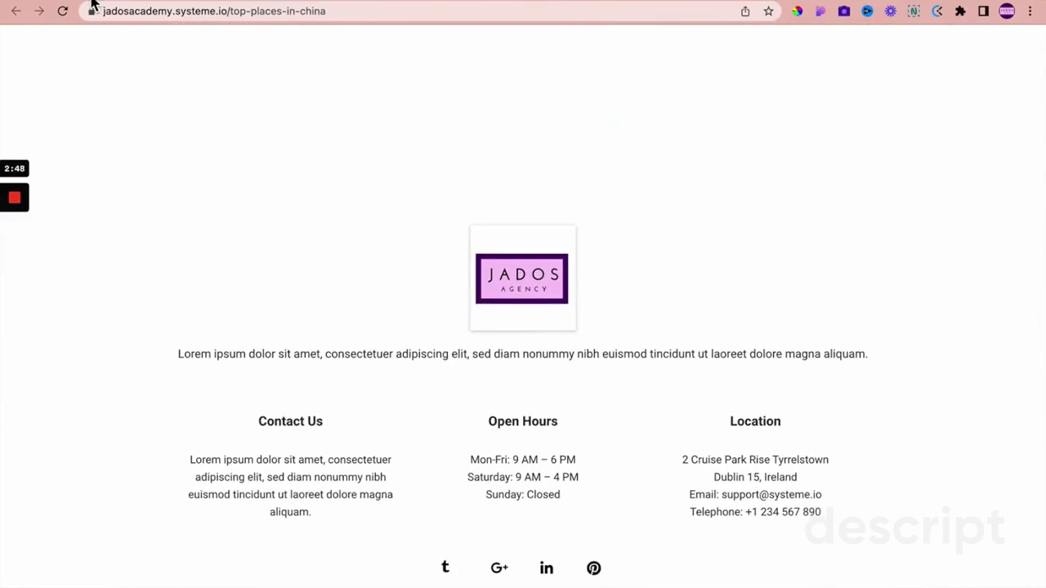
key(super+w)
Step: Open the "Top places in China" post for editing and insert an Image element below the paragraph ending "nulla pariatur?"
click(112, 294)
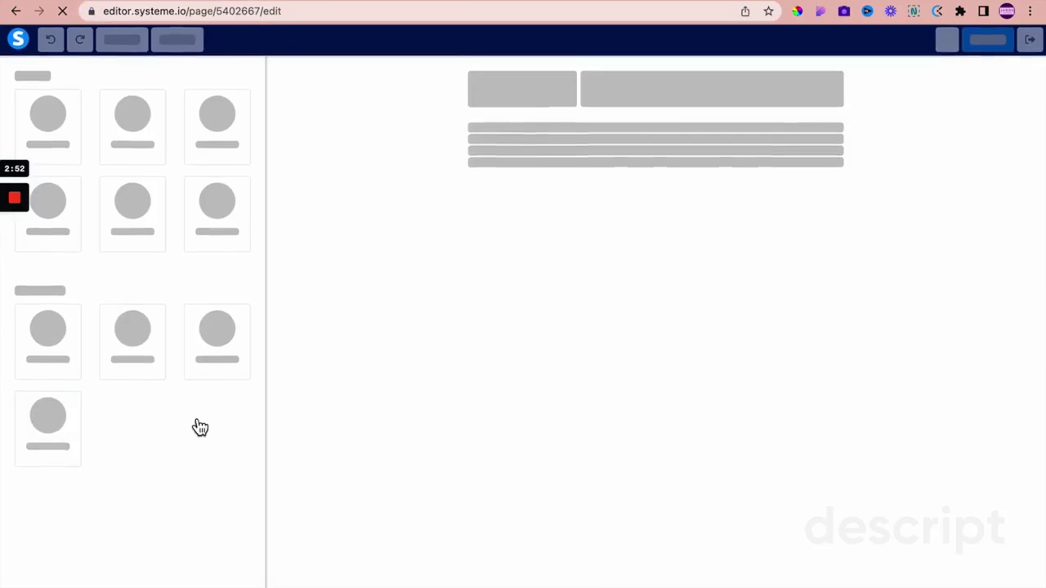
scroll(191, 474, down, 8)
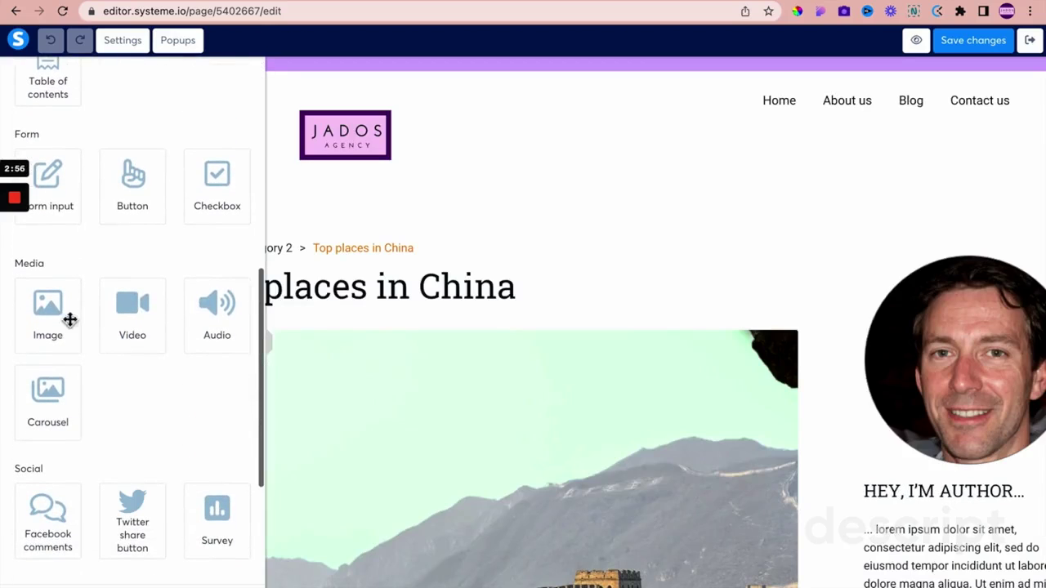
scroll(362, 411, down, 6)
scroll(554, 485, down, 4)
drag(61, 323, 394, 446)
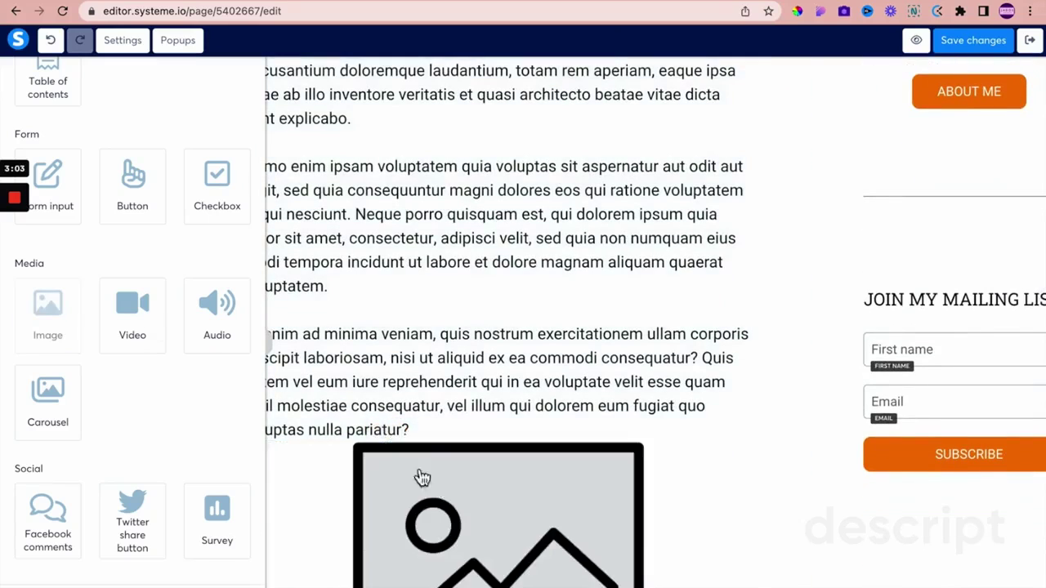
Step: Open the new image's settings, review its file, click action, alt text, size and alignment options, and return to the elements
scroll(458, 502, down, 2)
click(462, 397)
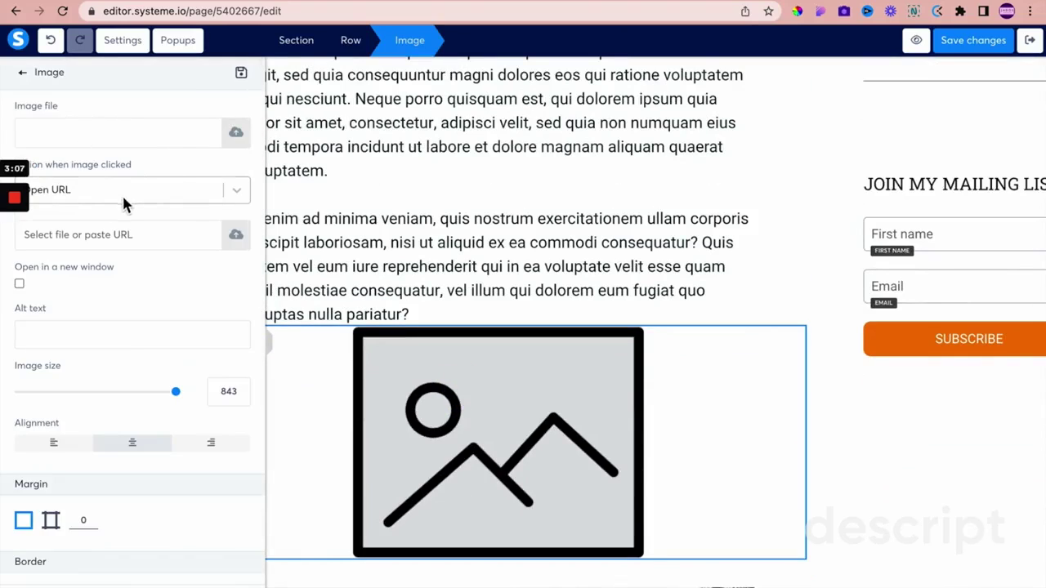
scroll(136, 194, down, 1)
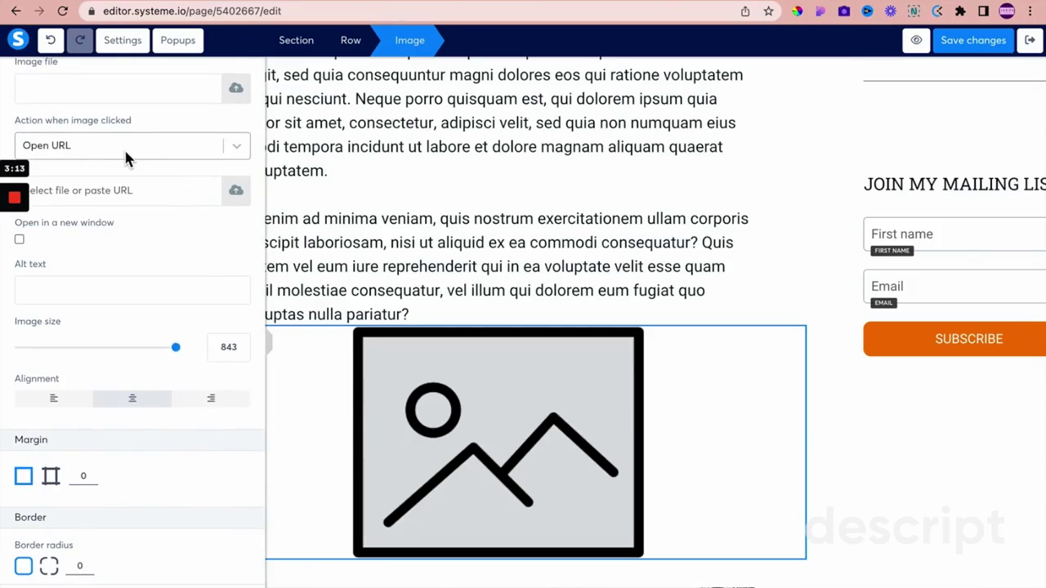
scroll(124, 148, down, 1)
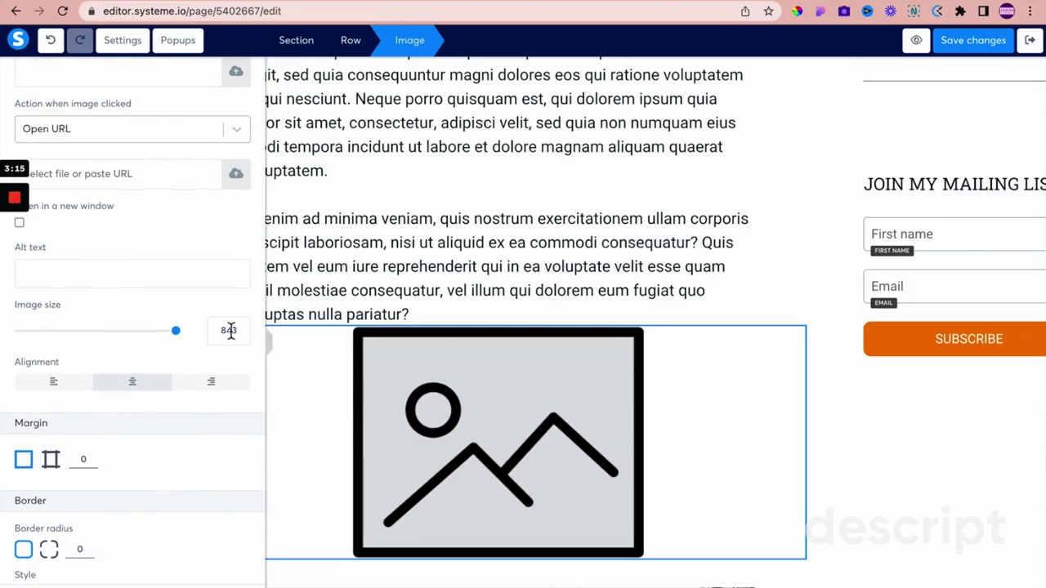
scroll(31, 110, up, 2)
click(21, 72)
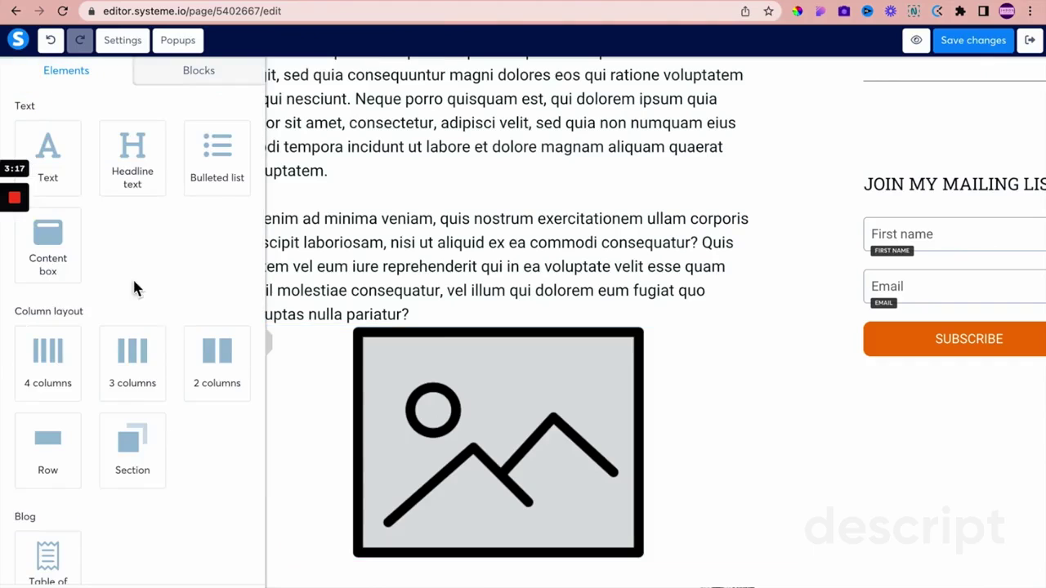
Step: Insert a Button element directly below the image placeholder in the post
scroll(176, 399, down, 1)
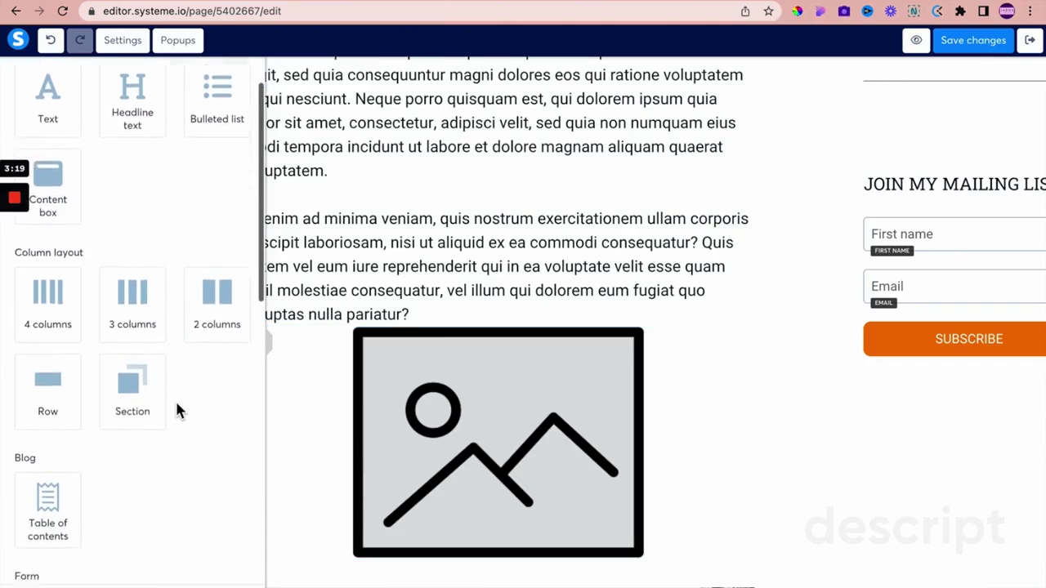
scroll(176, 410, down, 4)
drag(155, 390, 452, 567)
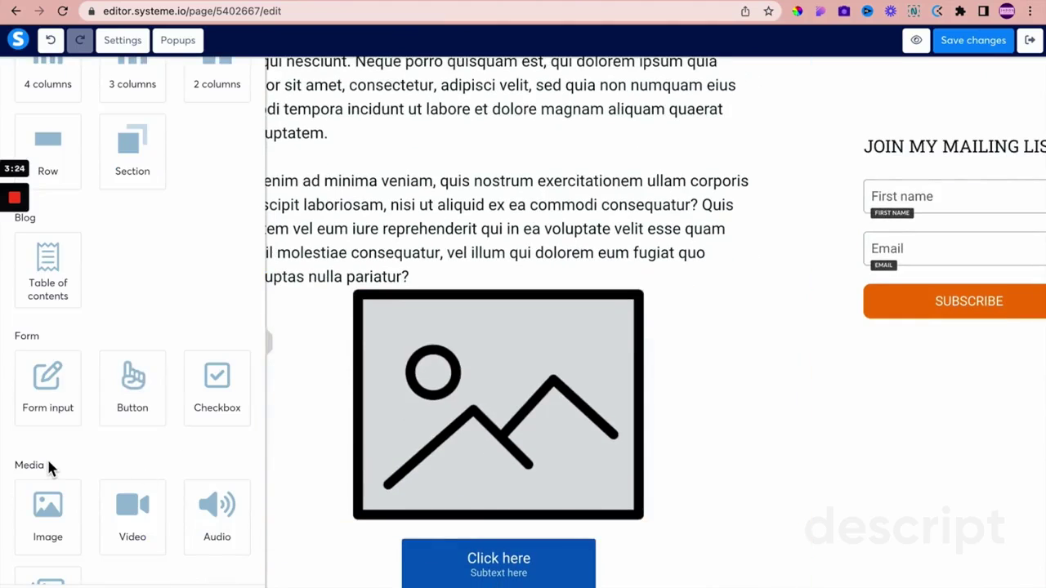
scroll(147, 523, down, 1)
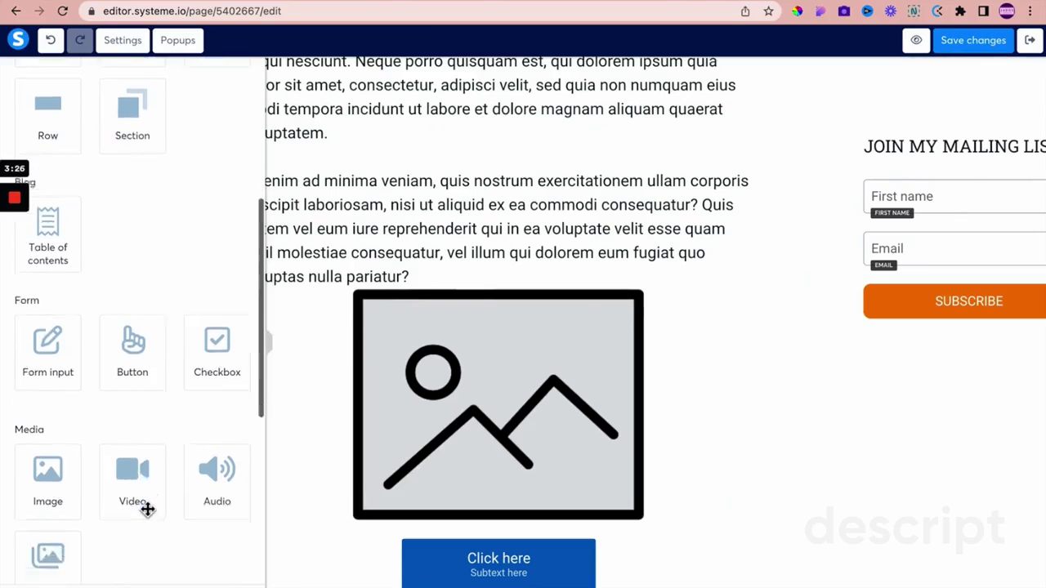
Step: Look over the media and social elements, then read the "Write a catchy title" section of HubSpot's blog SEO article
scroll(147, 510, down, 3)
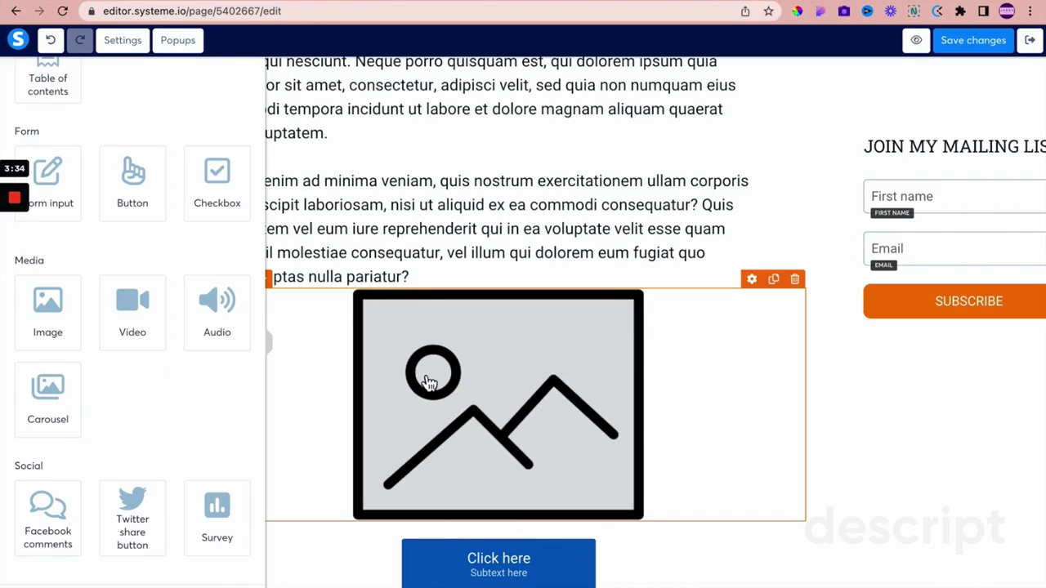
key(ctrl+Tab)
scroll(465, 445, down, 3)
scroll(467, 454, down, 1)
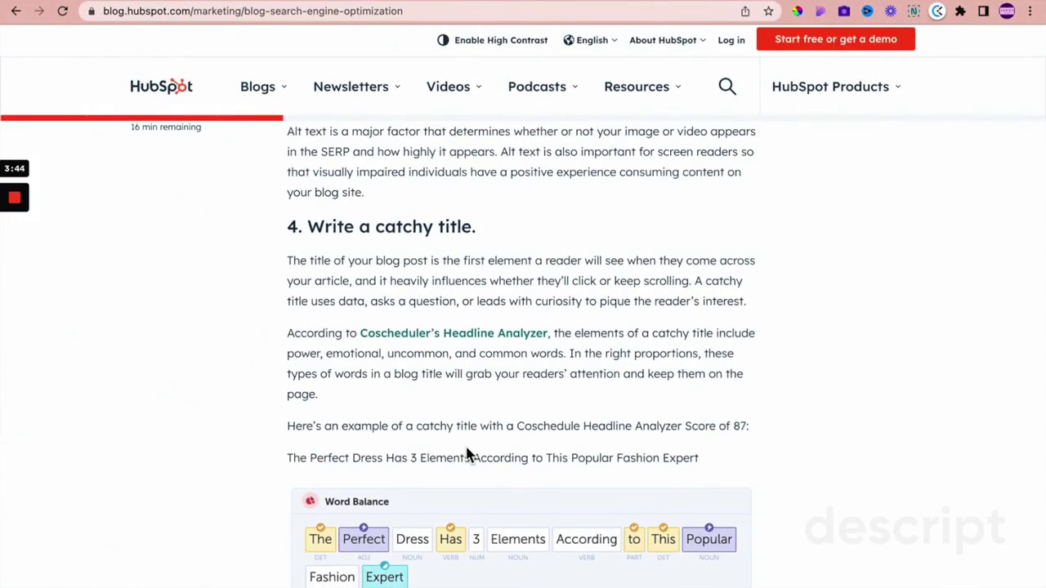
key(ctrl+Tab)
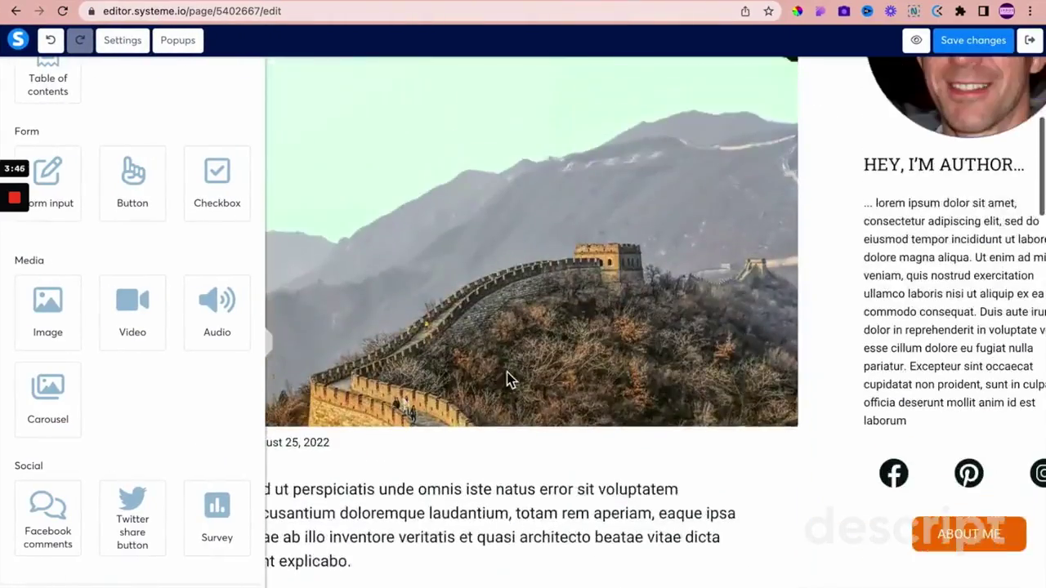
Step: Open the "Top places in China" post's page settings and review the SEO title, description, keywords, author, social image and search-engine visibility options
scroll(506, 378, up, 4)
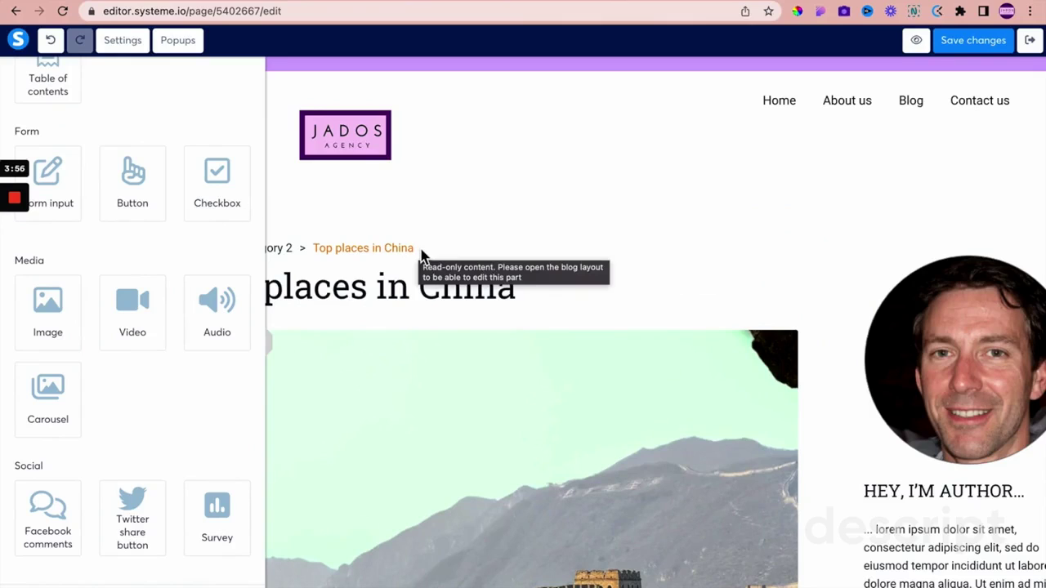
click(127, 45)
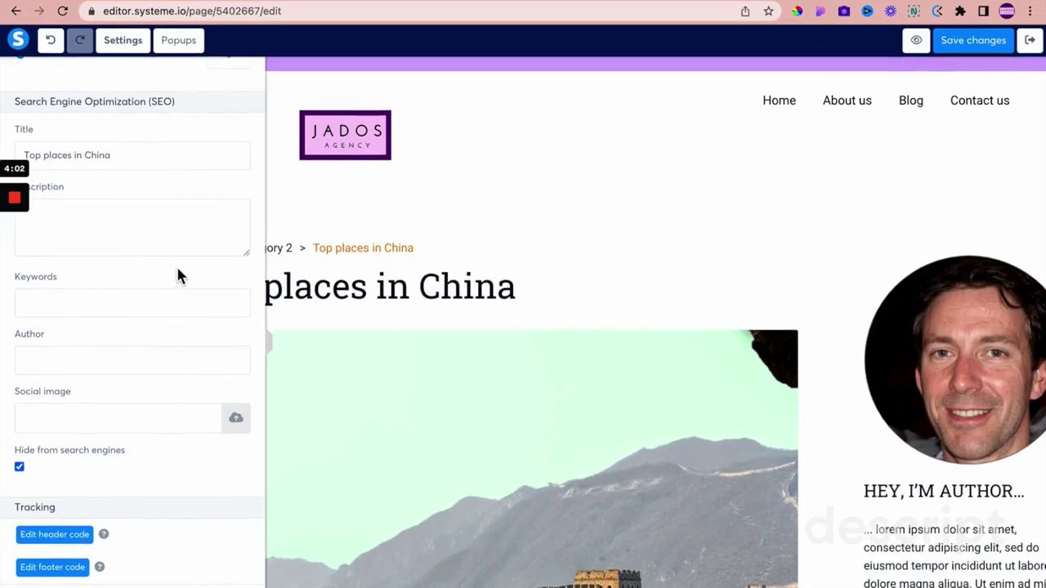
scroll(180, 123, up, 5)
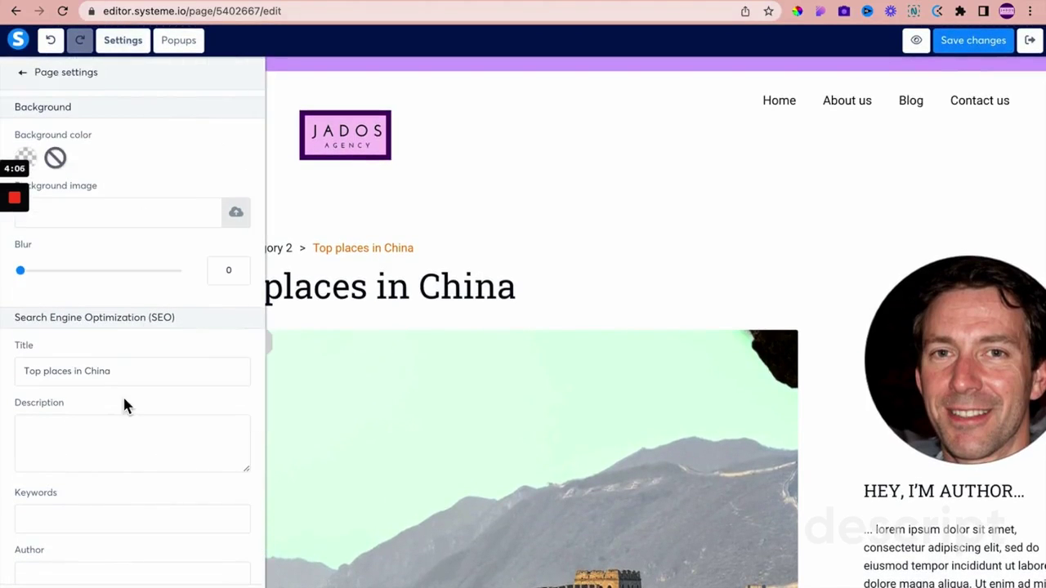
double_click(110, 372)
click(97, 440)
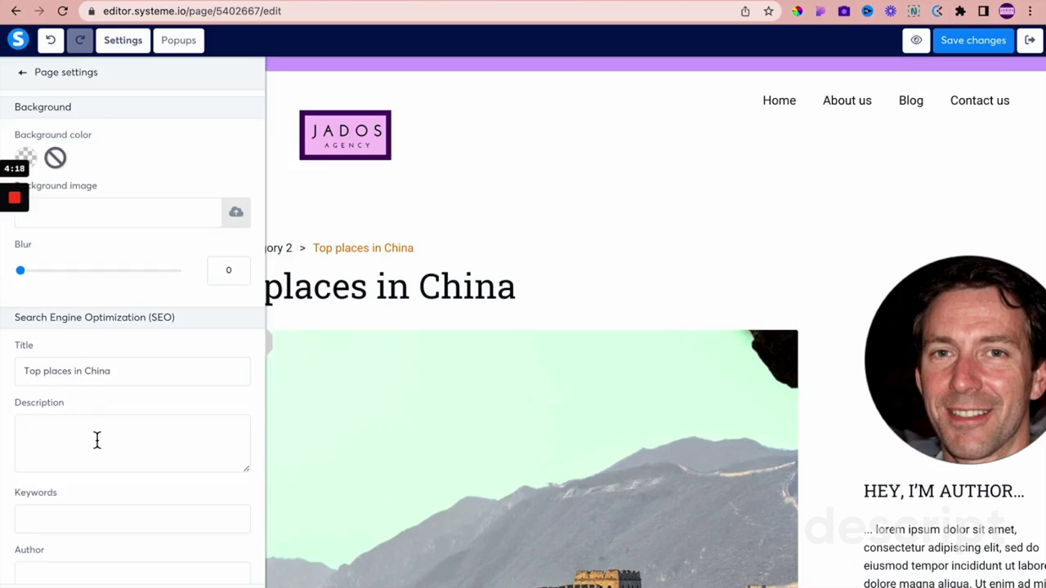
scroll(96, 439, down, 1)
click(69, 468)
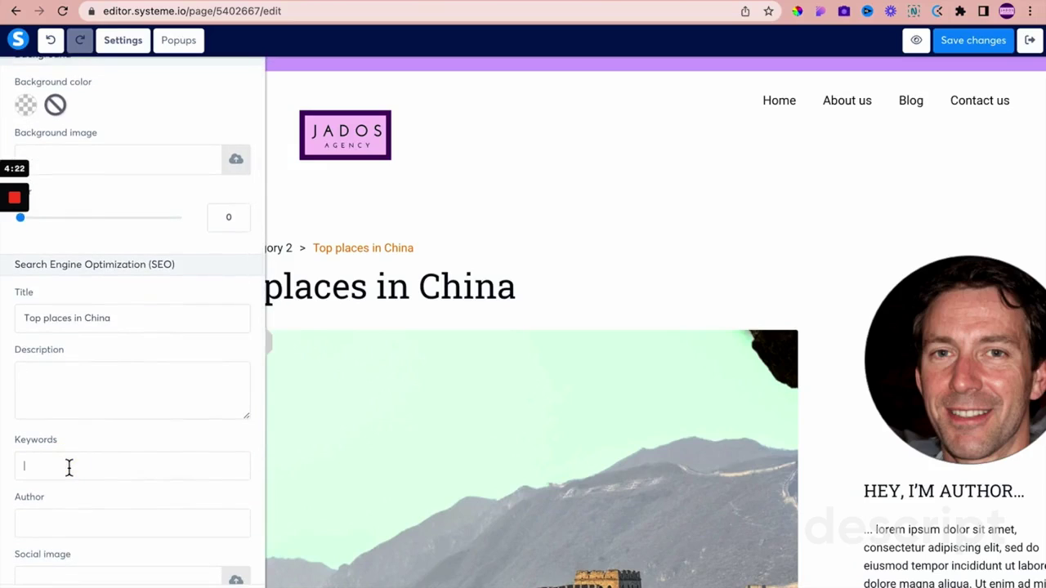
scroll(69, 466, down, 1)
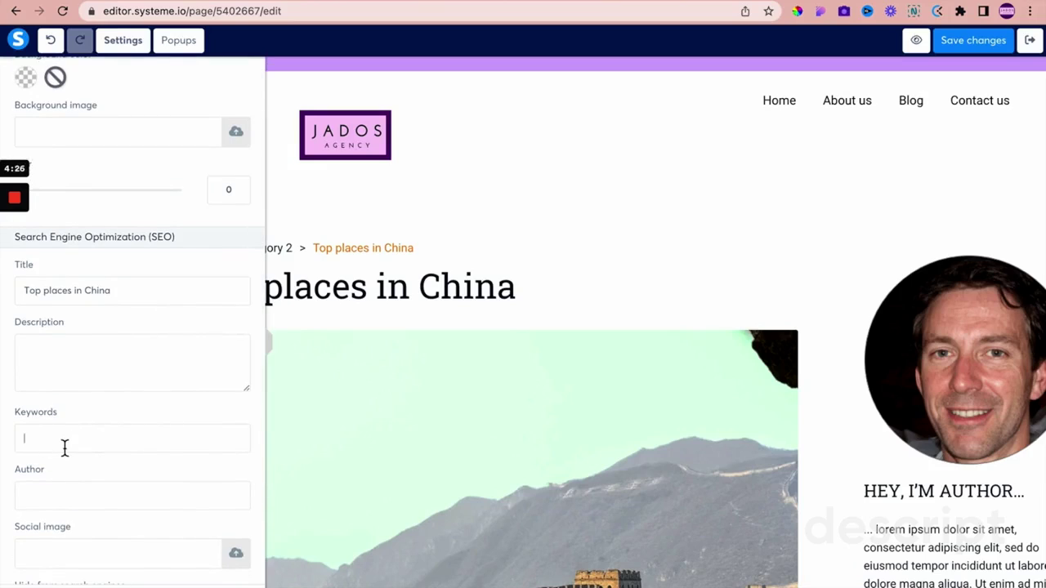
scroll(65, 448, down, 1)
click(57, 457)
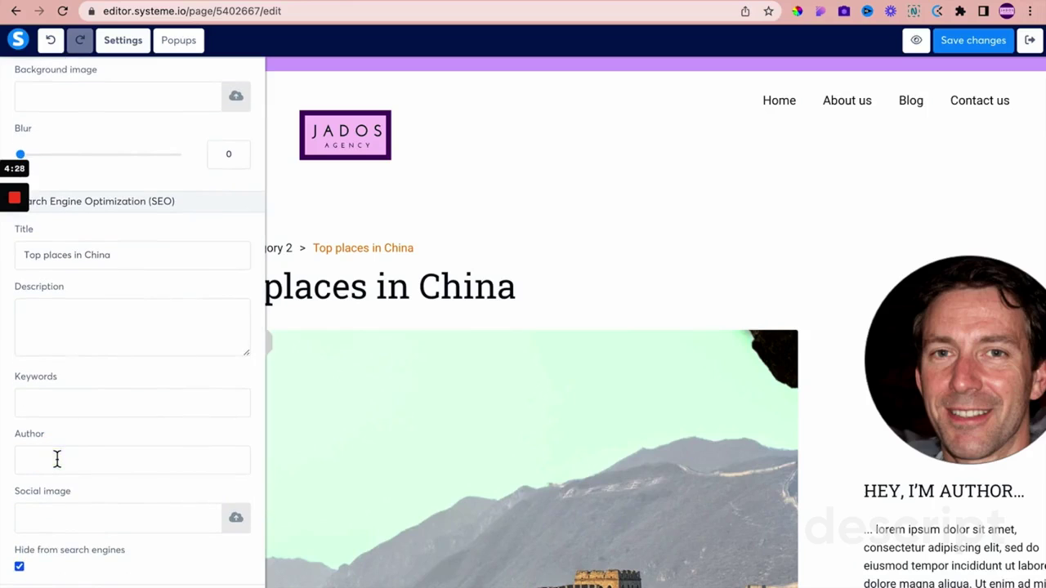
scroll(57, 460, down, 1)
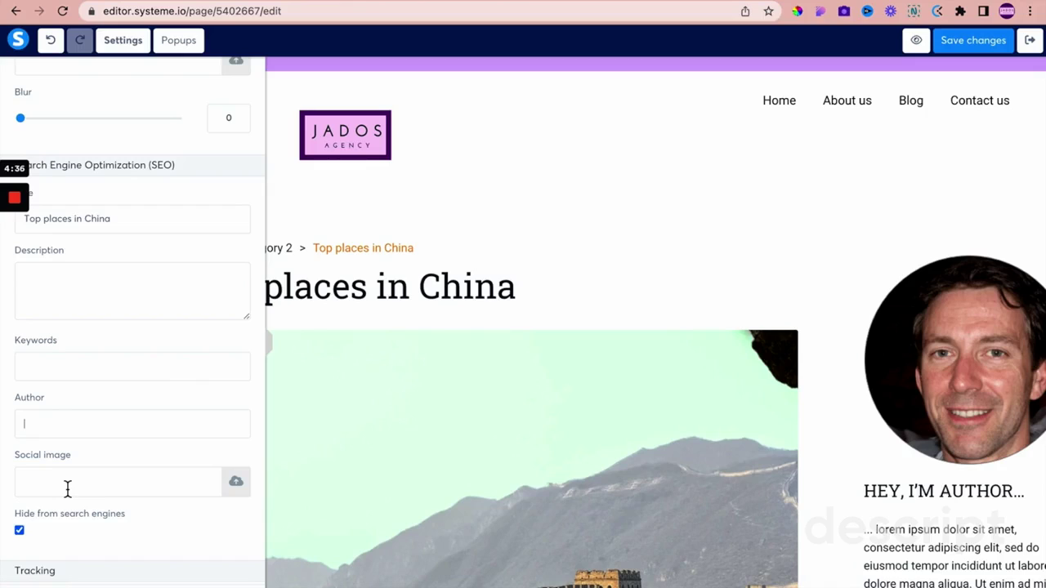
scroll(68, 489, down, 2)
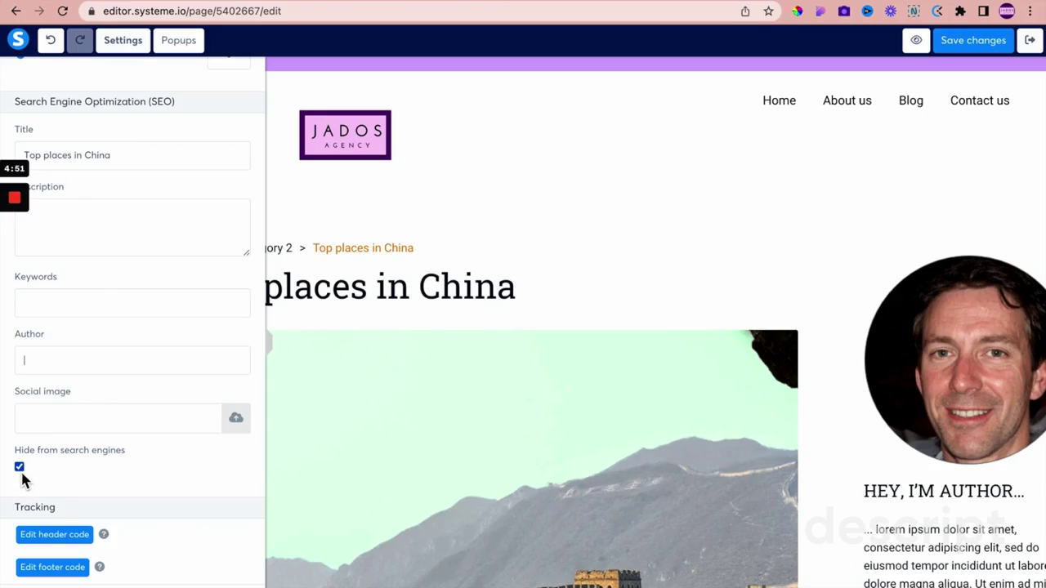
Step: Compare HubSpot's catchy title advice with the post's SEO fields in the page settings
scroll(21, 478, up, 5)
key(ctrl+Left)
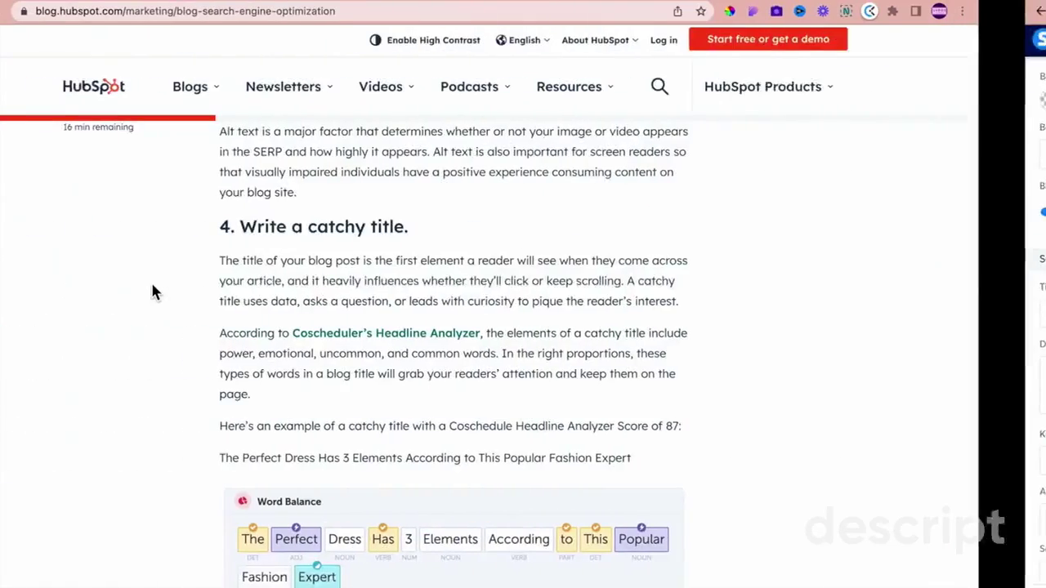
key(ctrl+Right)
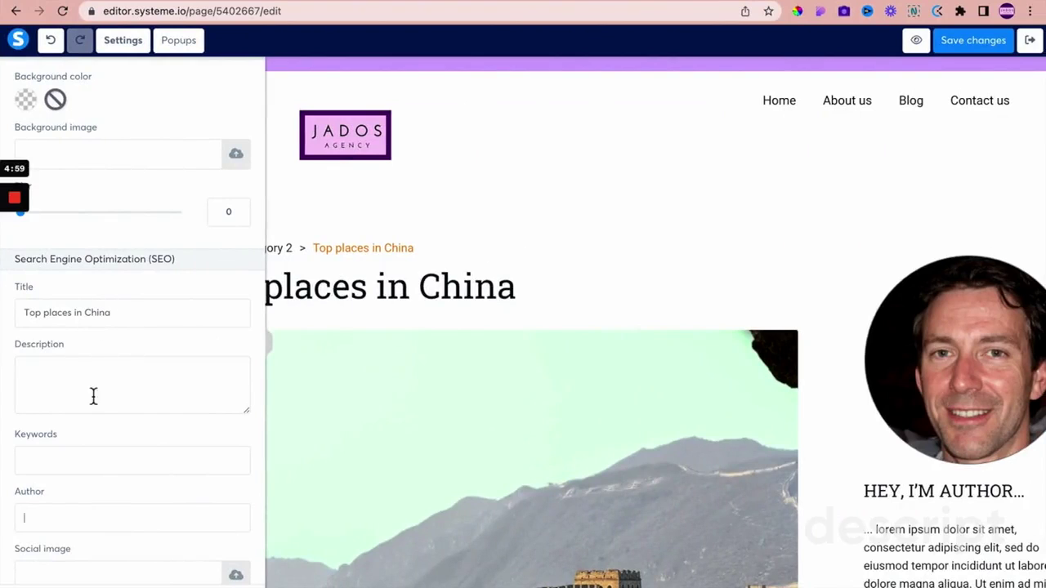
scroll(98, 395, down, 1)
scroll(103, 395, down, 1)
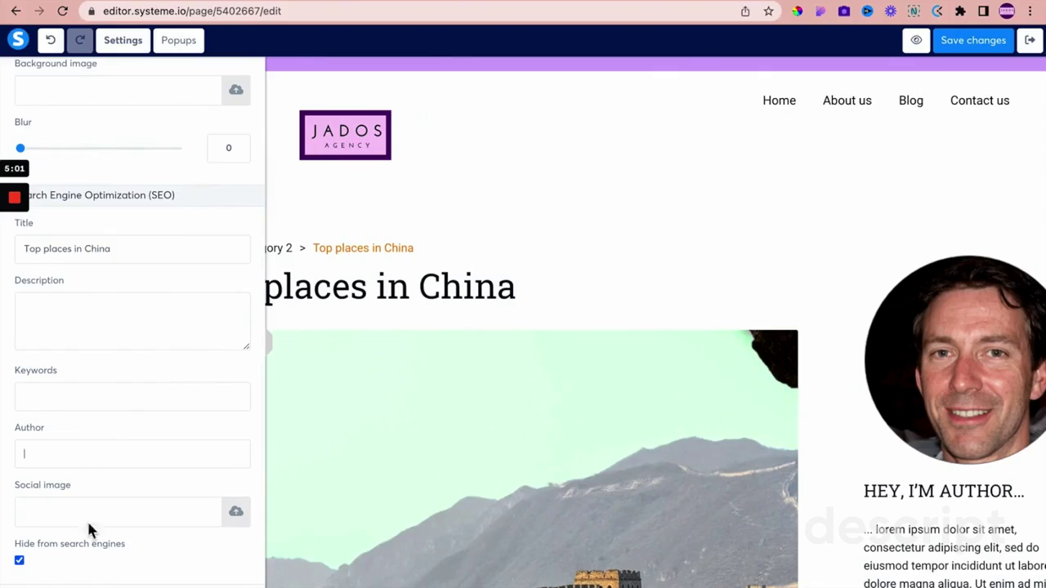
scroll(97, 508, down, 3)
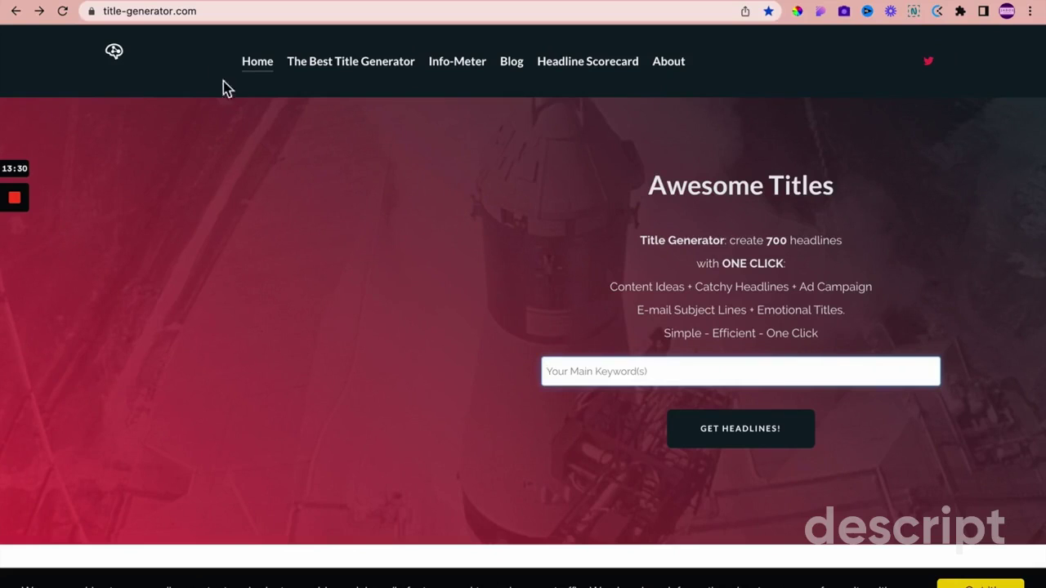
Step: Generate headlines for the keyword "blogging tips" on title-generator.com and browse the first page of suggested titles
click(586, 370)
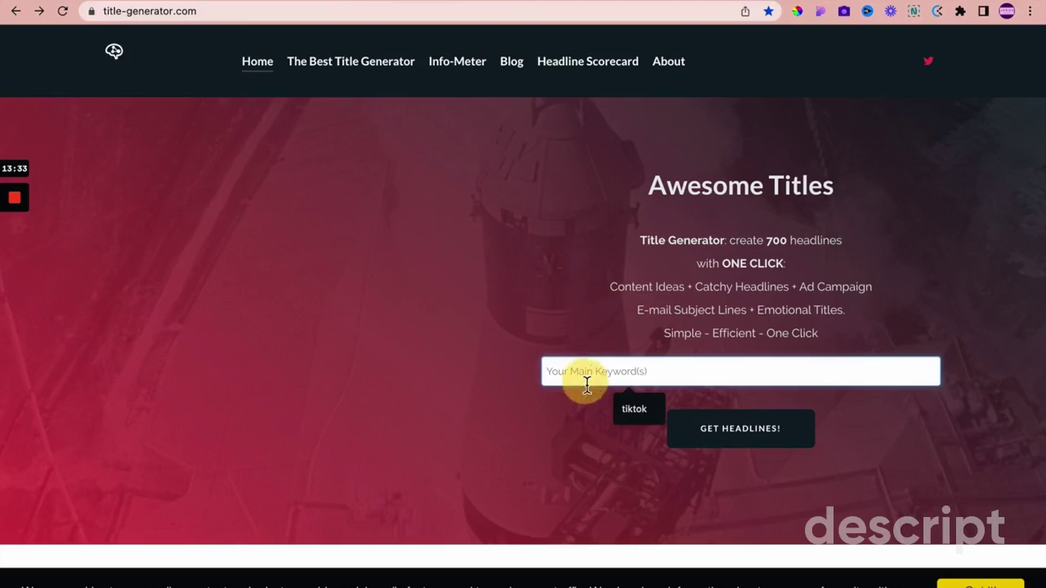
text(blogging tips)
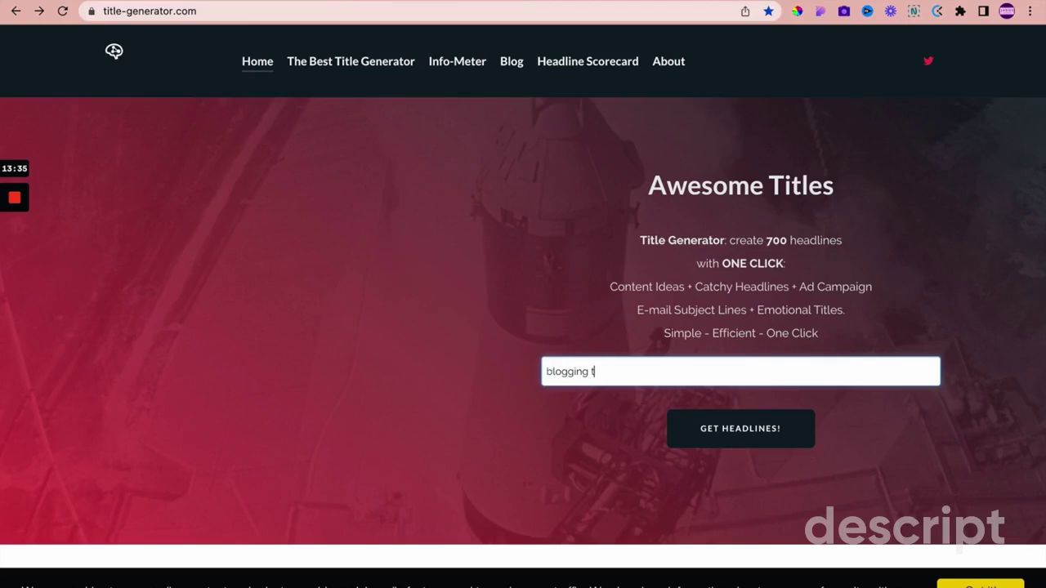
click(750, 442)
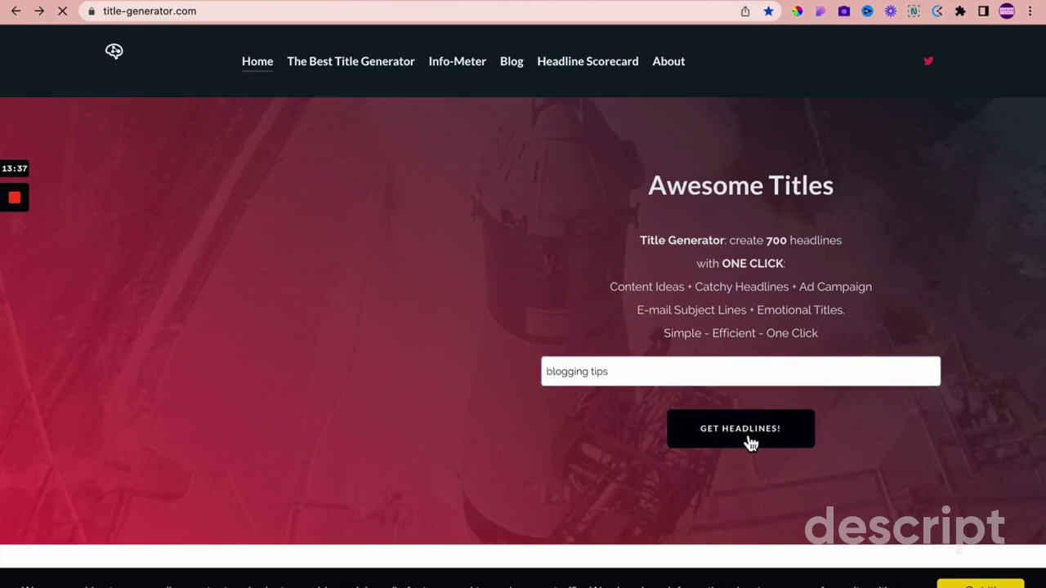
scroll(457, 390, down, 10)
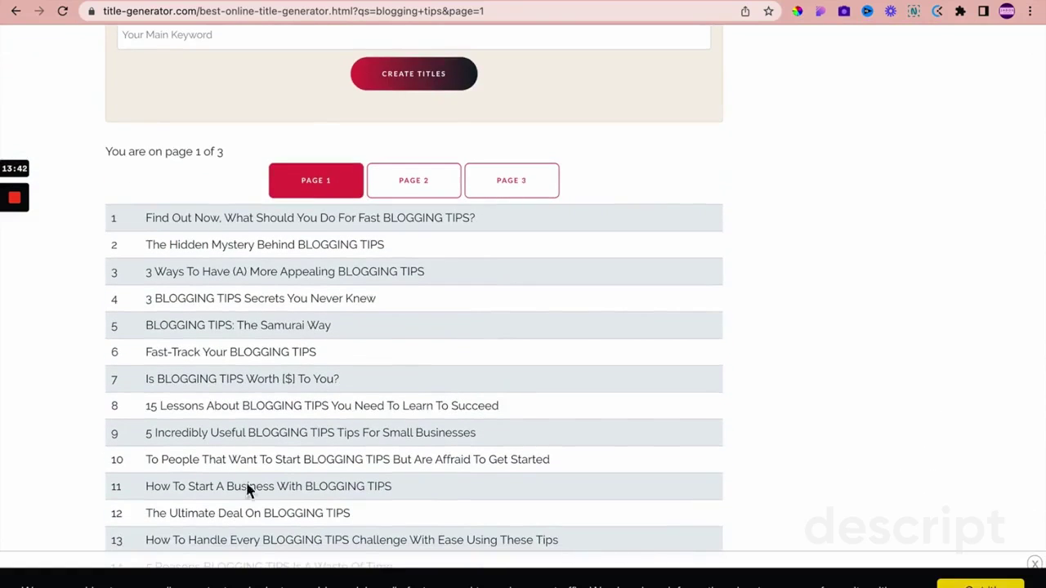
scroll(253, 510, down, 3)
scroll(210, 297, down, 4)
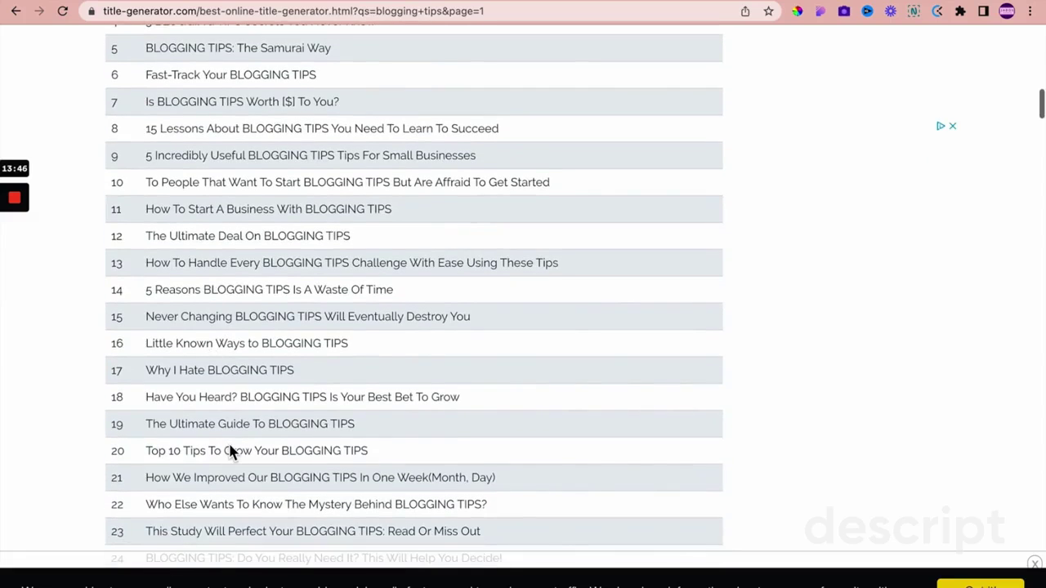
scroll(228, 442, down, 3)
scroll(230, 451, down, 3)
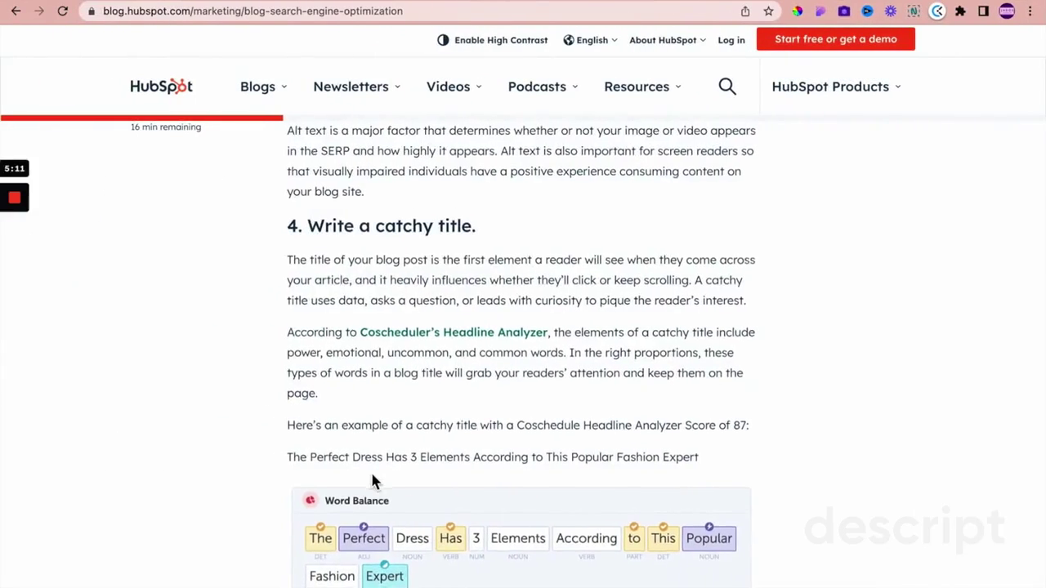
Step: Read HubSpot's Word Balance title example, then leave the post's page settings and view its image placeholder and button
scroll(372, 482, down, 8)
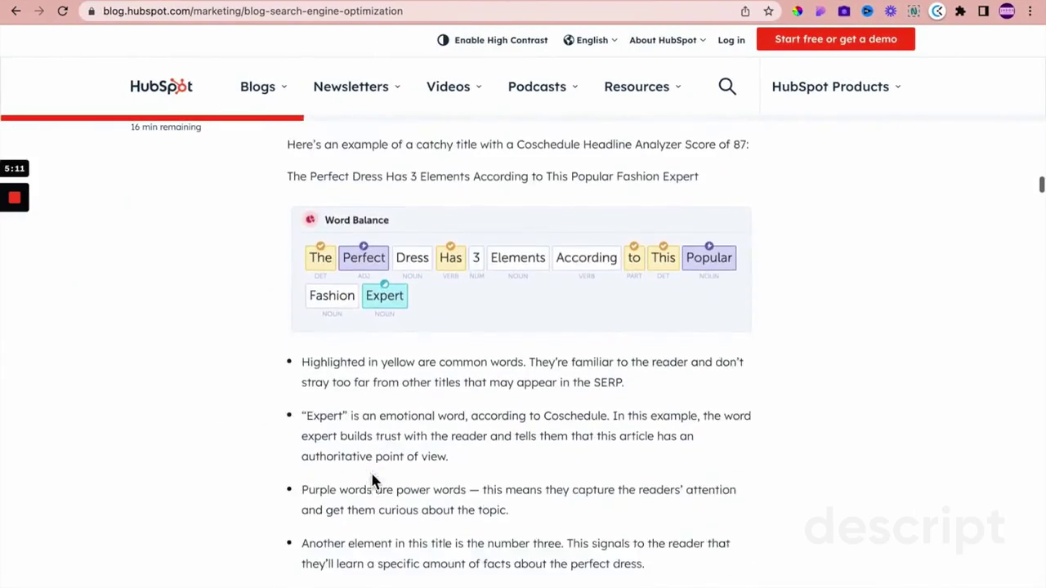
key(ctrl+Right)
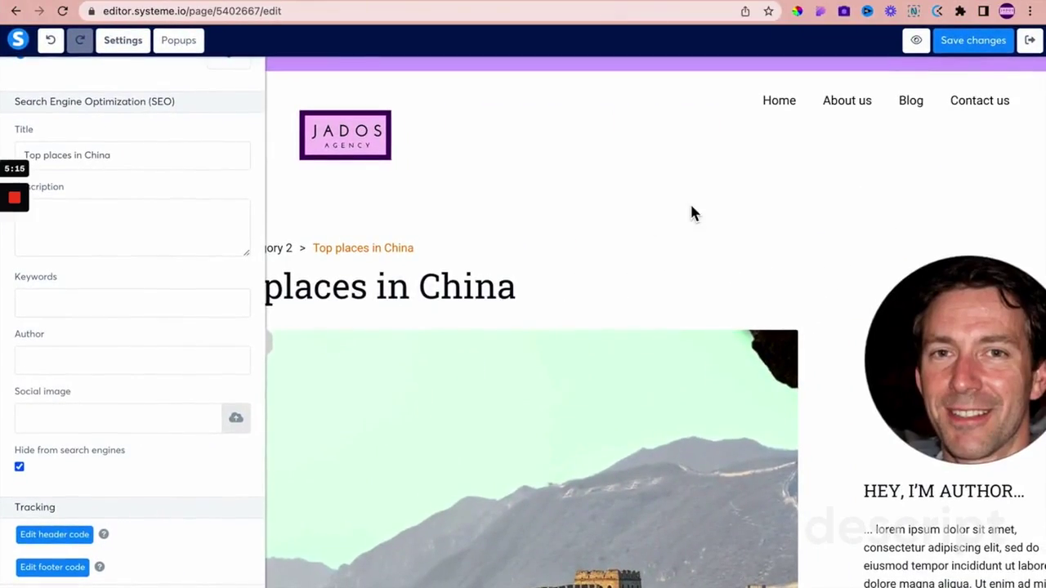
click(932, 501)
scroll(932, 502, down, 10)
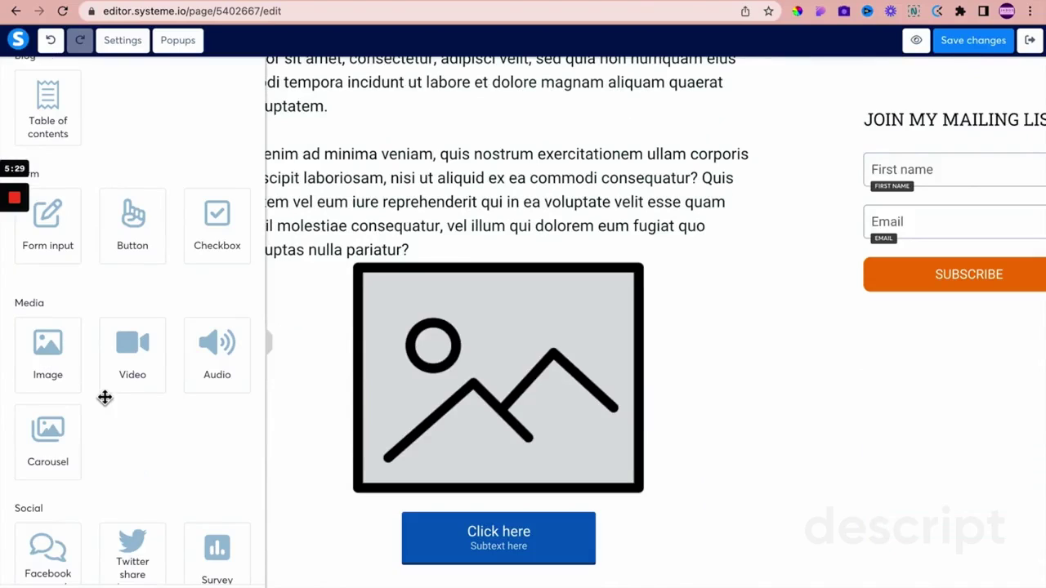
Step: Read HubSpot's sections "Include an enticing CTA" and "Focus on the reader's experience"
key(ctrl+Tab)
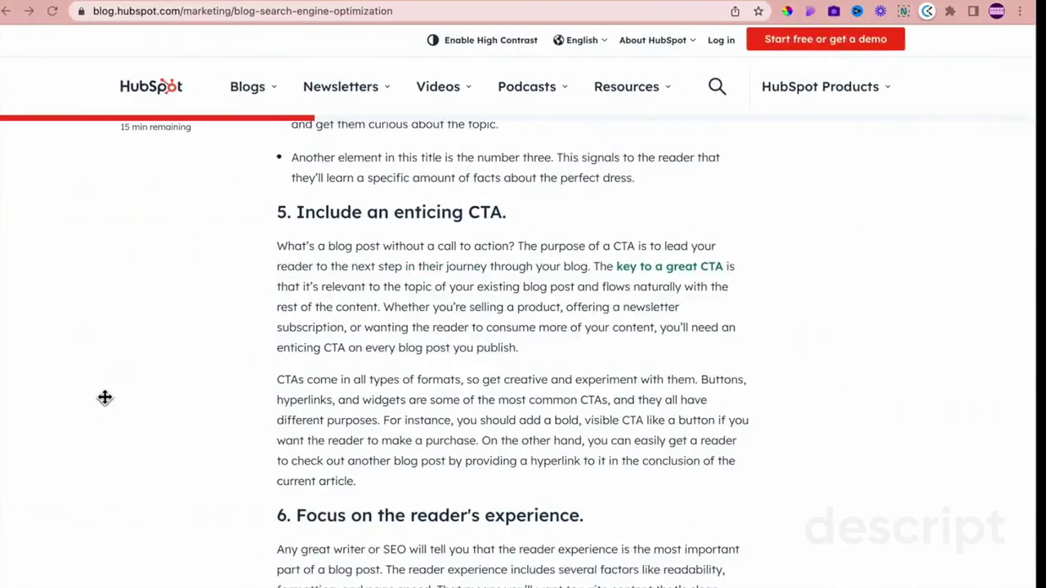
scroll(607, 457, down, 4)
scroll(607, 464, down, 1)
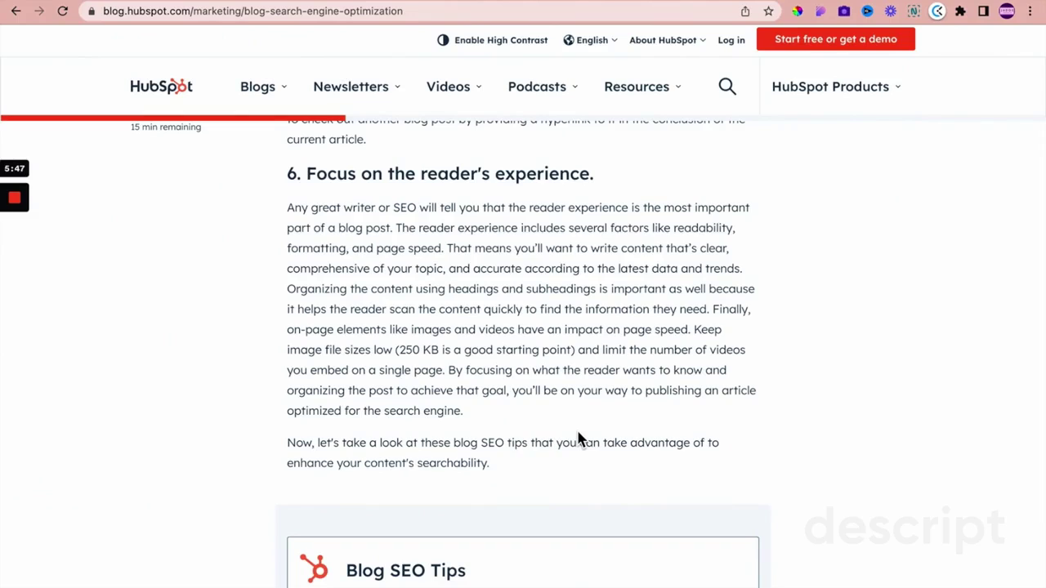
Step: Return to the systeme.io post and review its layout from the header to the comments area and footer
key(ctrl+Tab)
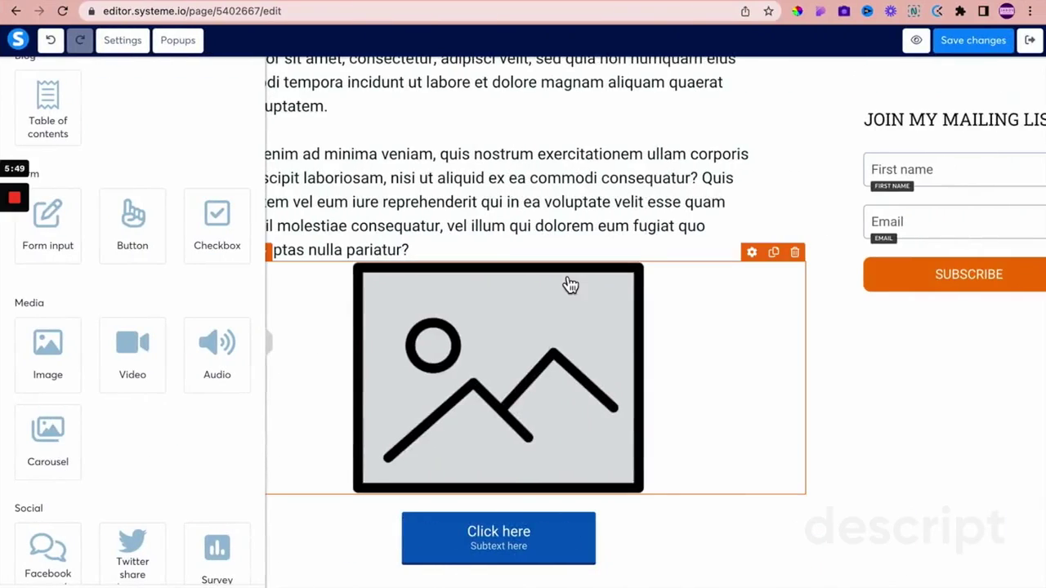
scroll(570, 283, up, 5)
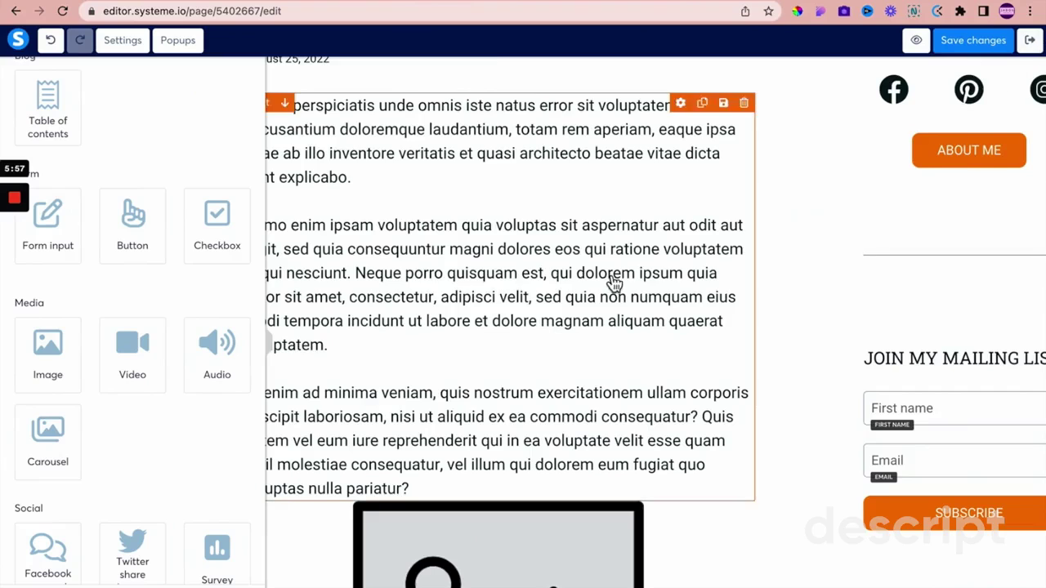
scroll(582, 420, down, 3)
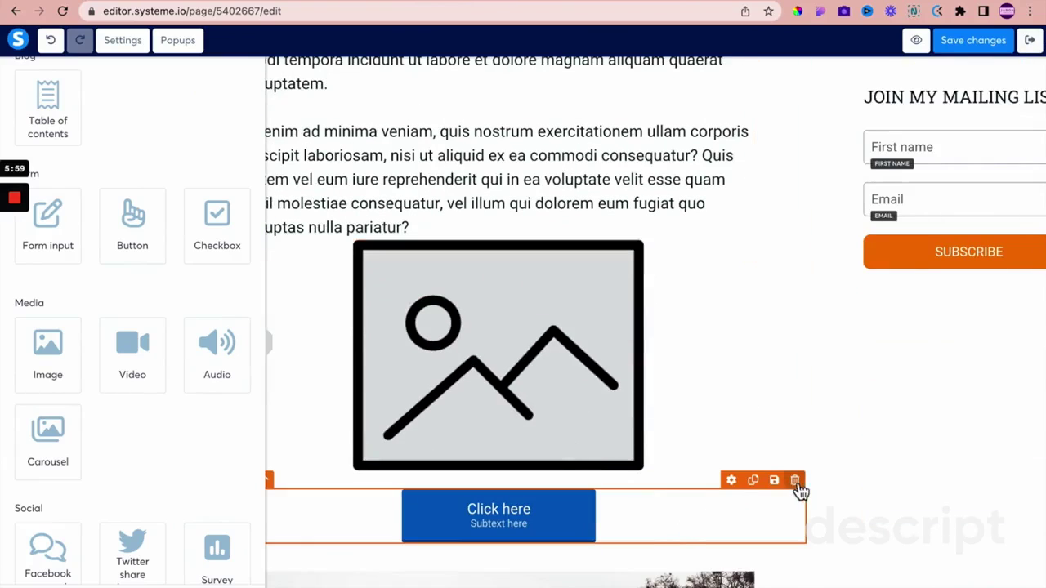
scroll(776, 352, up, 10)
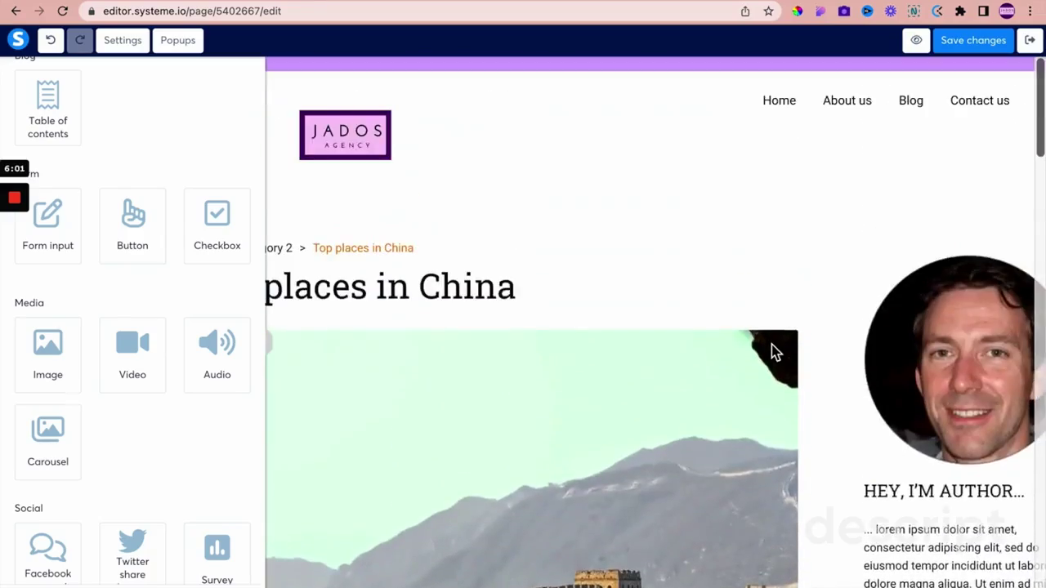
scroll(777, 351, down, 12)
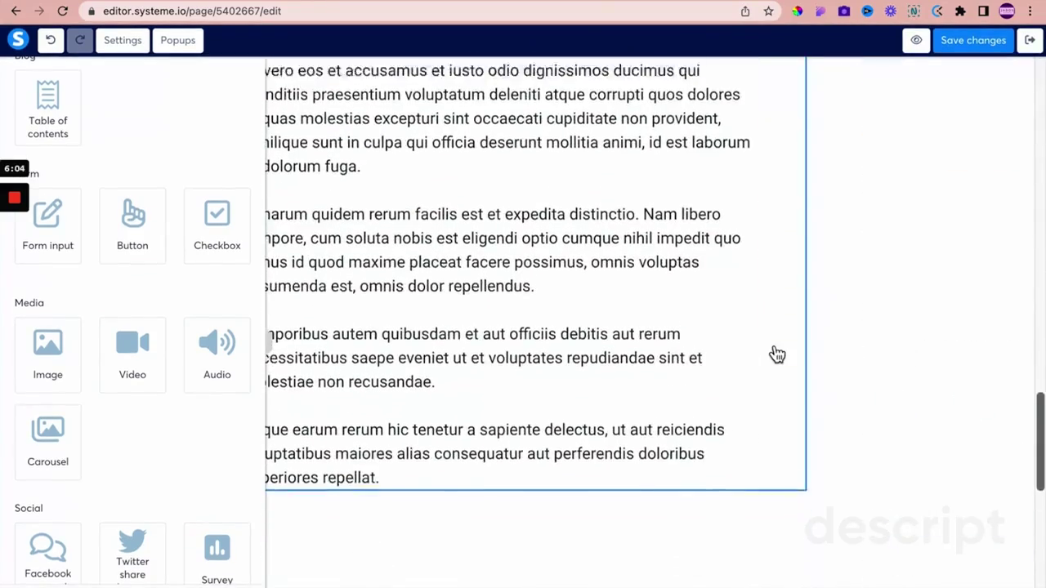
scroll(777, 353, down, 5)
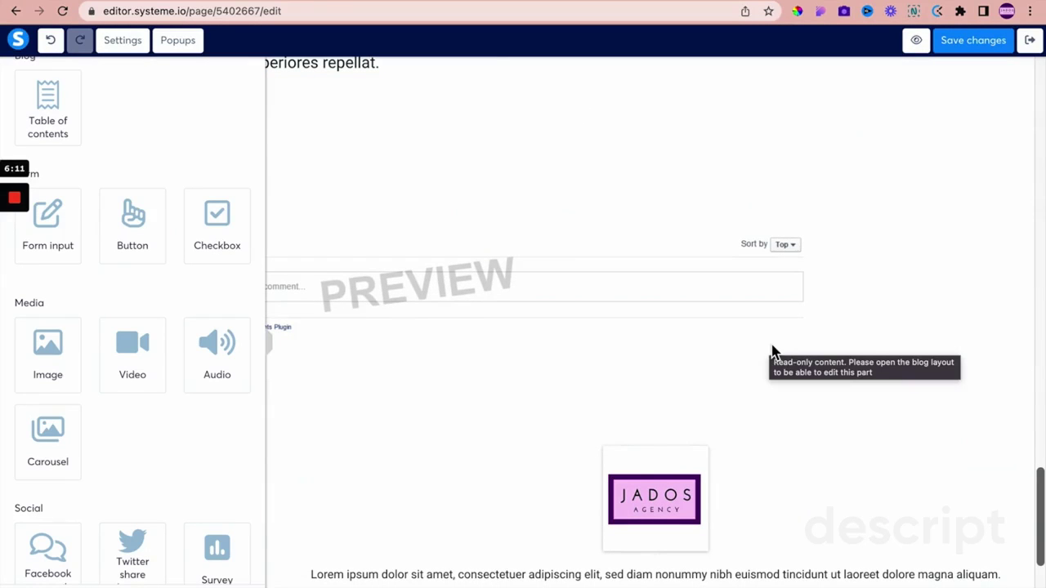
scroll(775, 352, up, 5)
Step: Switch to the HubSpot article and read the Blog SEO tip "Use 1–2 long-tail keywords"
key(ctrl+Left)
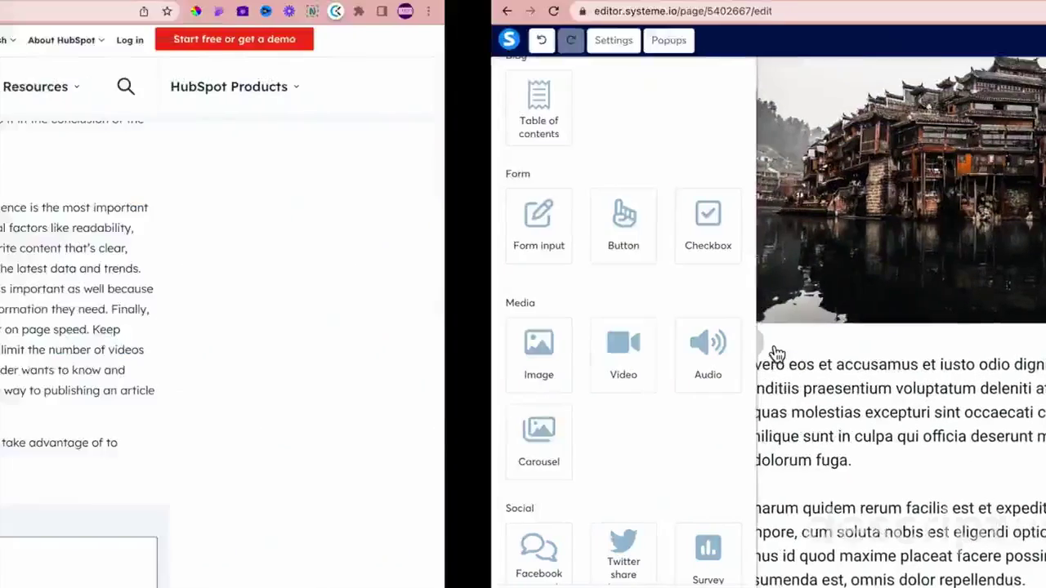
scroll(677, 416, down, 2)
scroll(635, 437, down, 10)
scroll(633, 431, up, 2)
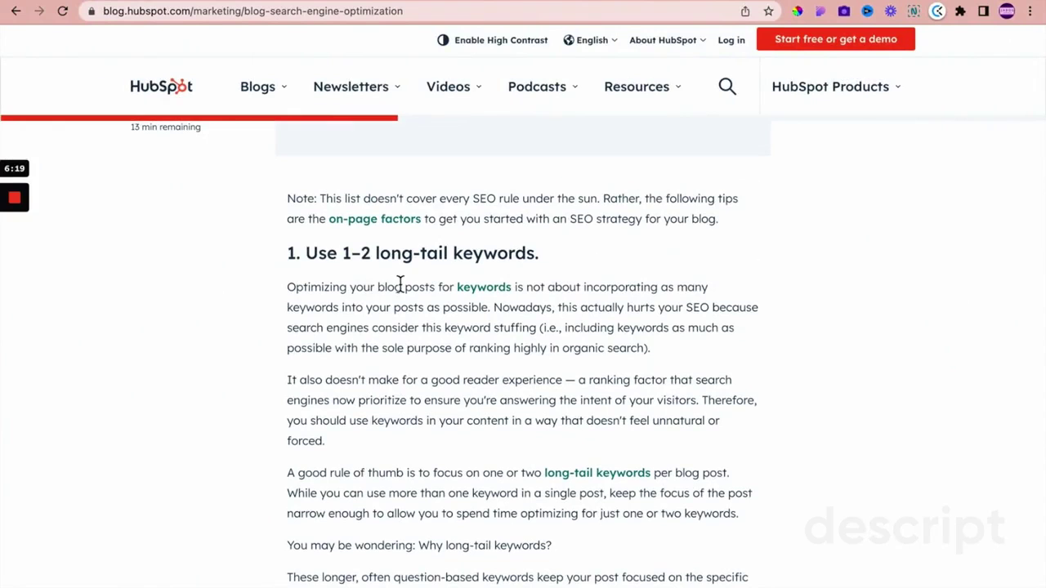
Step: Read HubSpot's tips on long-tail keywords and using keywords strategically throughout the post, and return to the systeme.io editor
scroll(401, 284, down, 10)
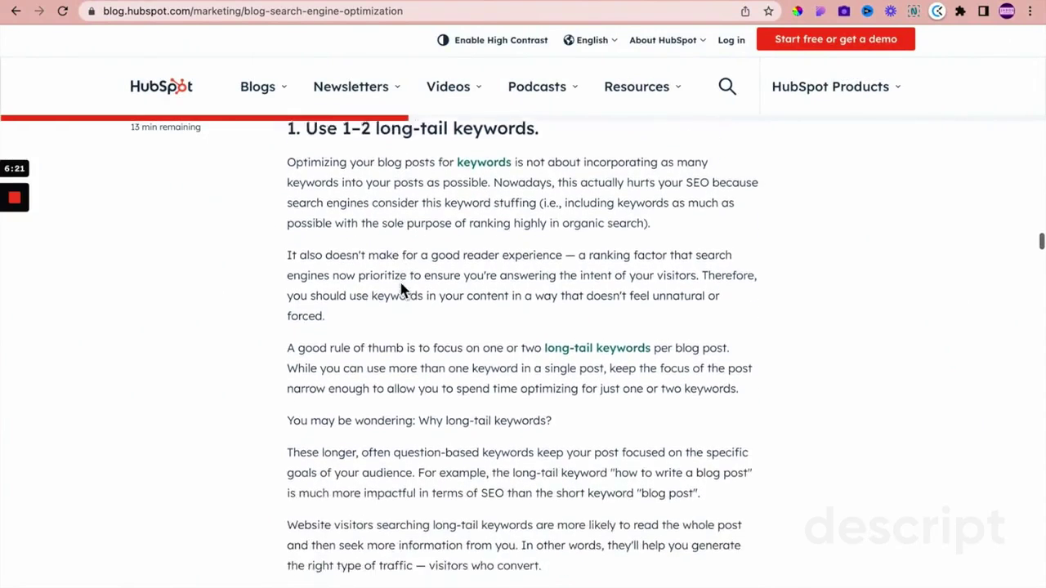
scroll(400, 284, down, 2)
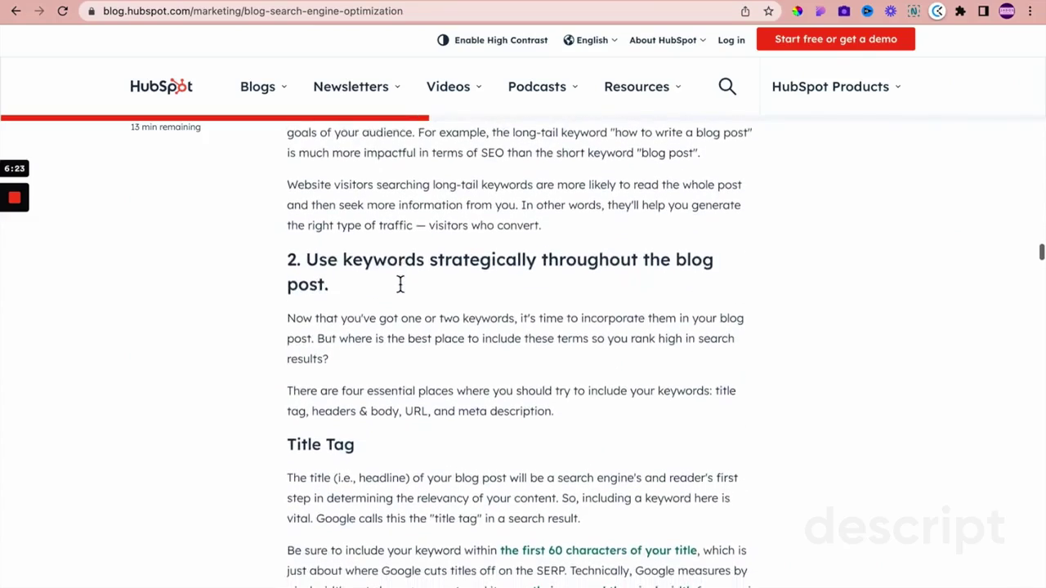
key(ctrl+Right)
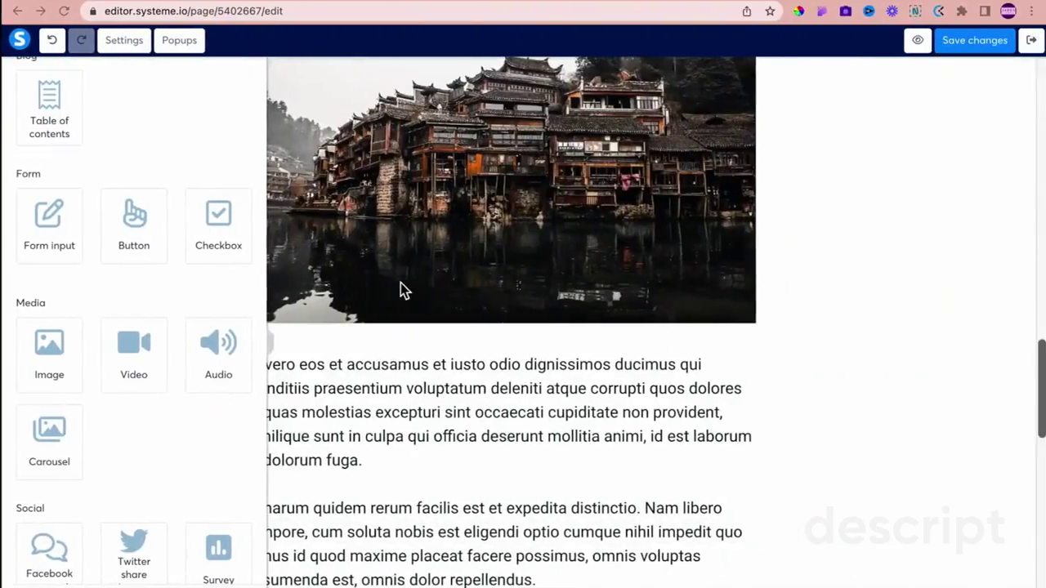
Step: Select the body text below the riverside village image and view its text settings
scroll(425, 421, down, 3)
click(420, 412)
click(402, 387)
click(415, 464)
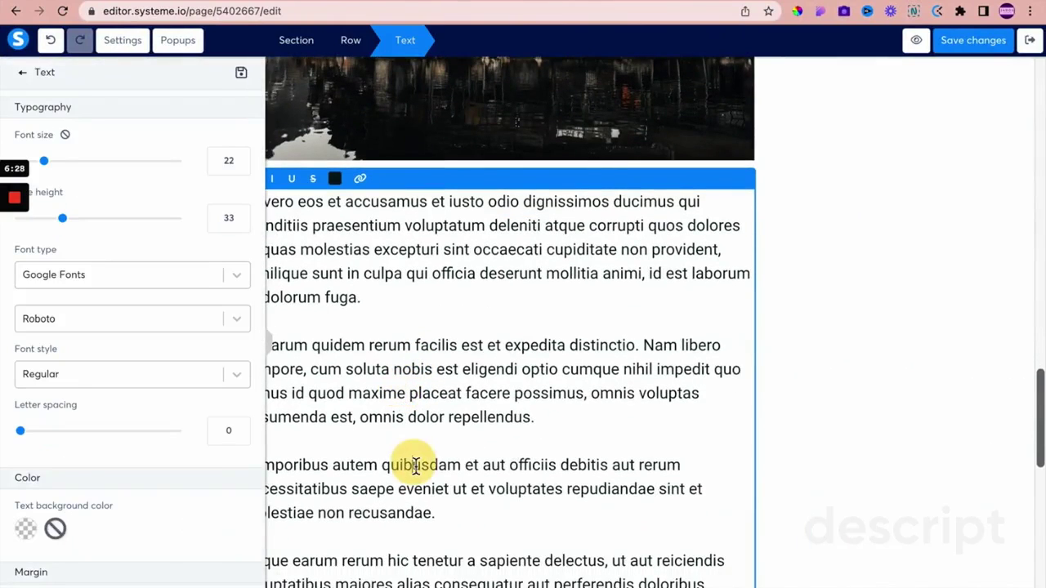
click(270, 343)
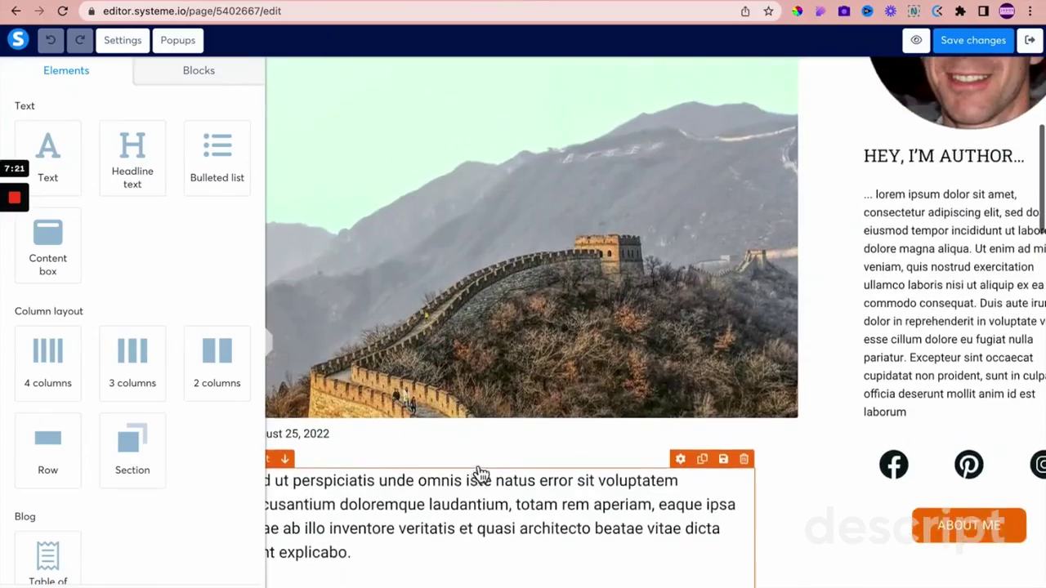
Step: Review the post's title and opening paragraphs, opening the intro text's settings and returning to the element list
scroll(478, 472, up, 3)
scroll(478, 472, up, 3)
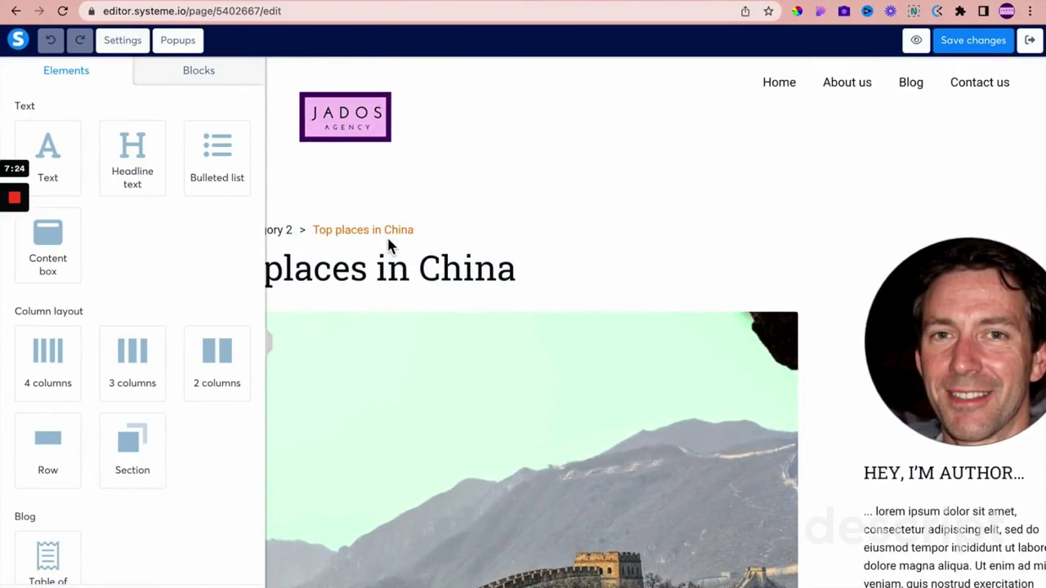
scroll(388, 245, down, 1)
scroll(388, 245, down, 5)
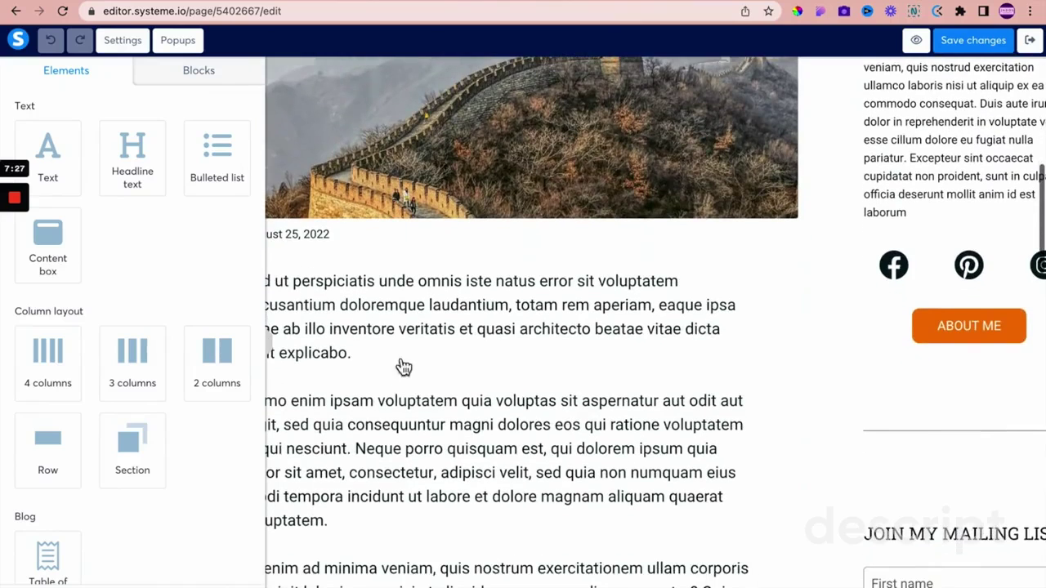
click(399, 360)
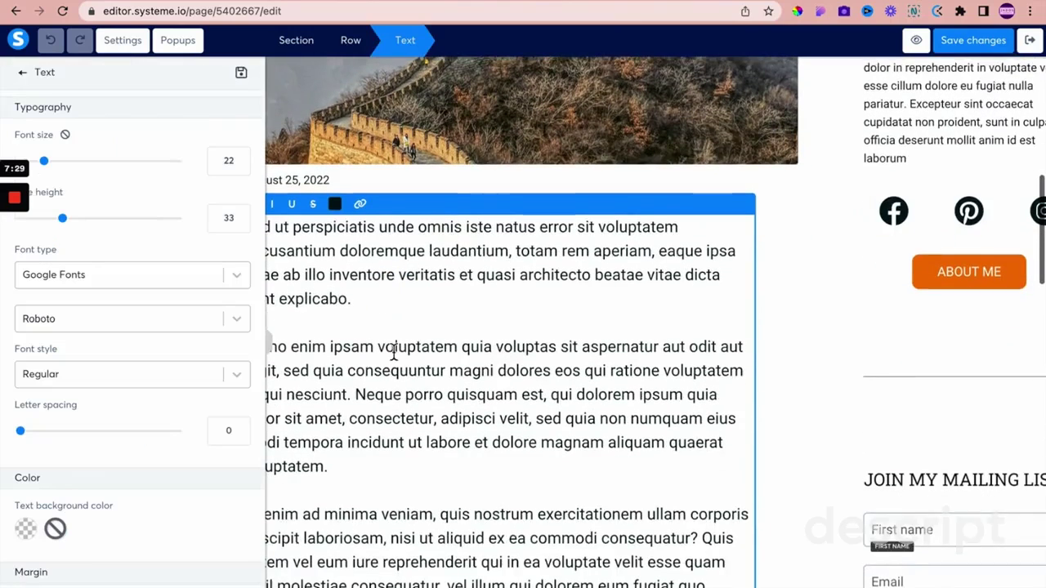
click(22, 72)
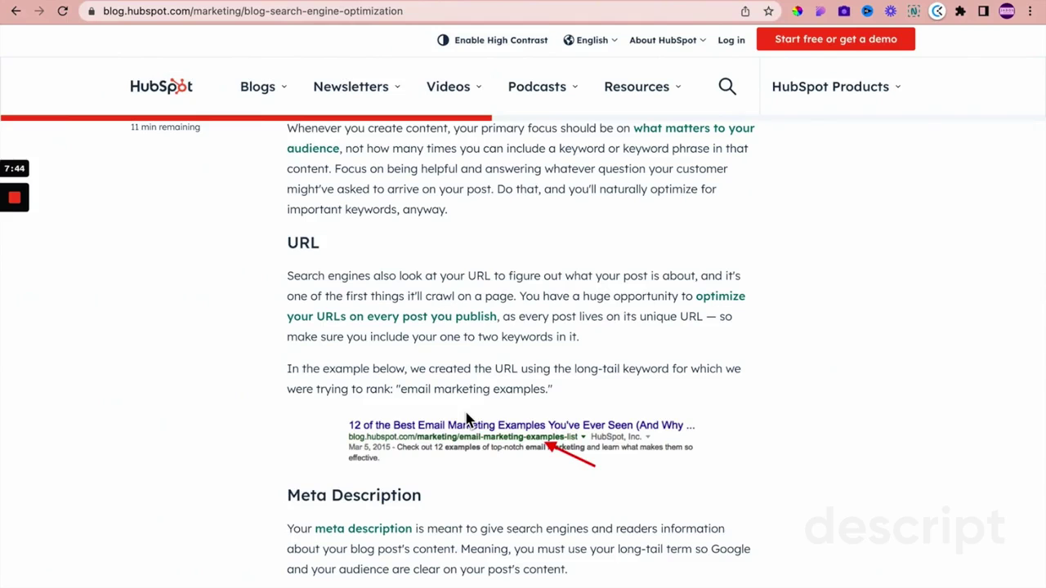
Step: Switch from the HubSpot article to systeme.io, exit the post editor, and open the settings of the "Top places in China" post
key(ctrl+Right)
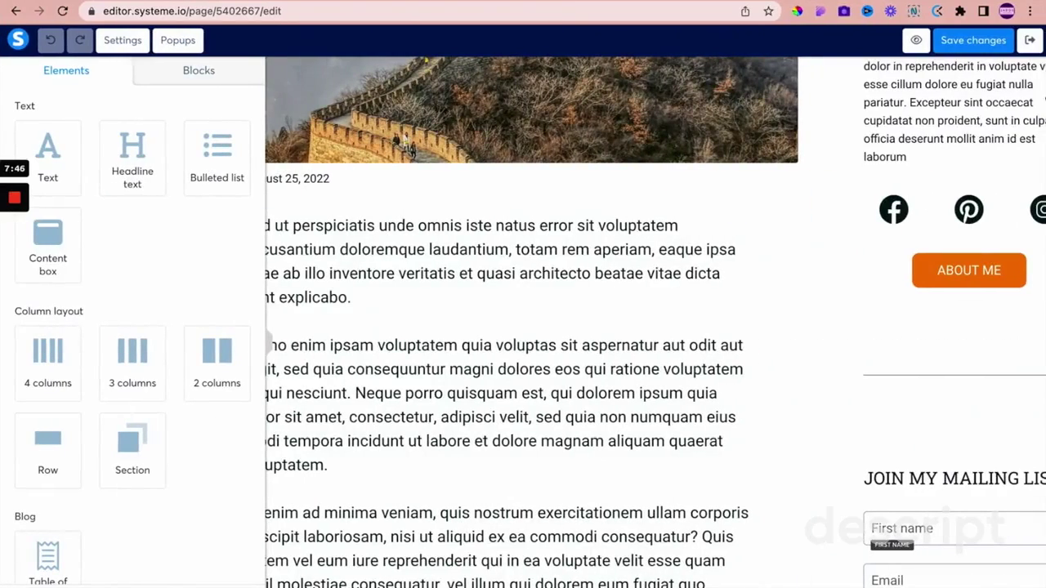
click(1031, 42)
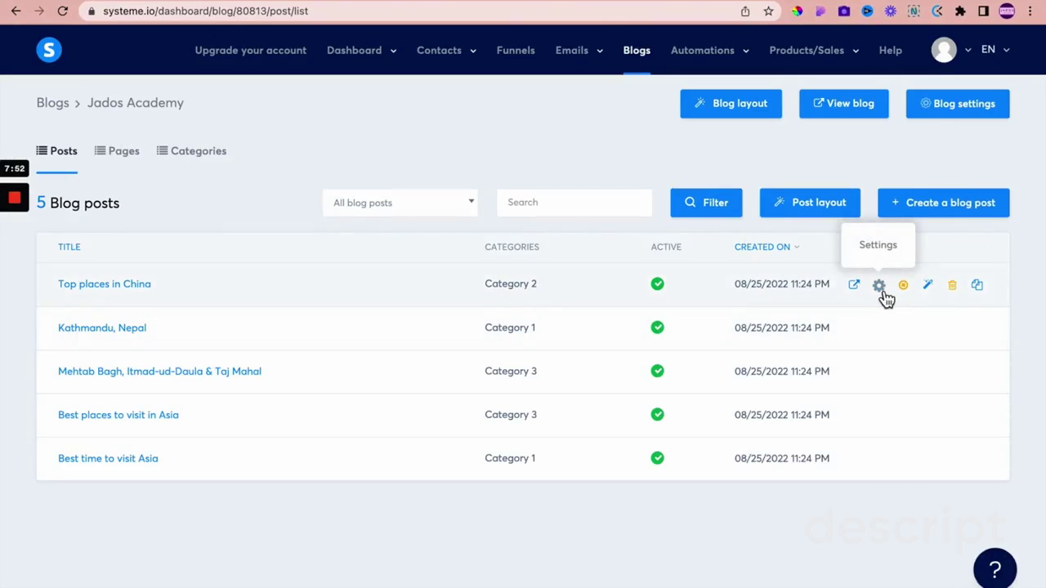
click(880, 286)
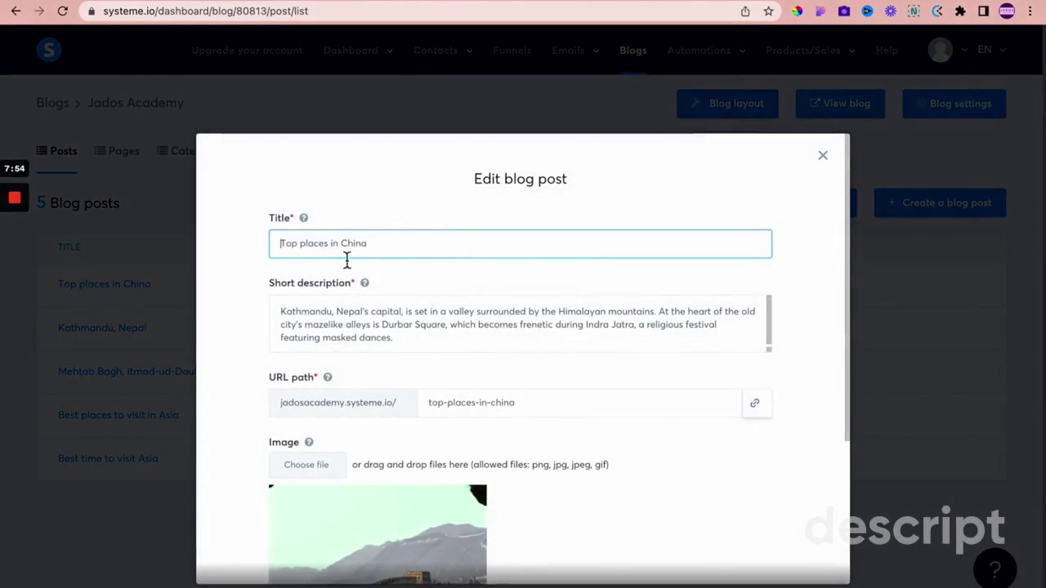
scroll(345, 347, down, 1)
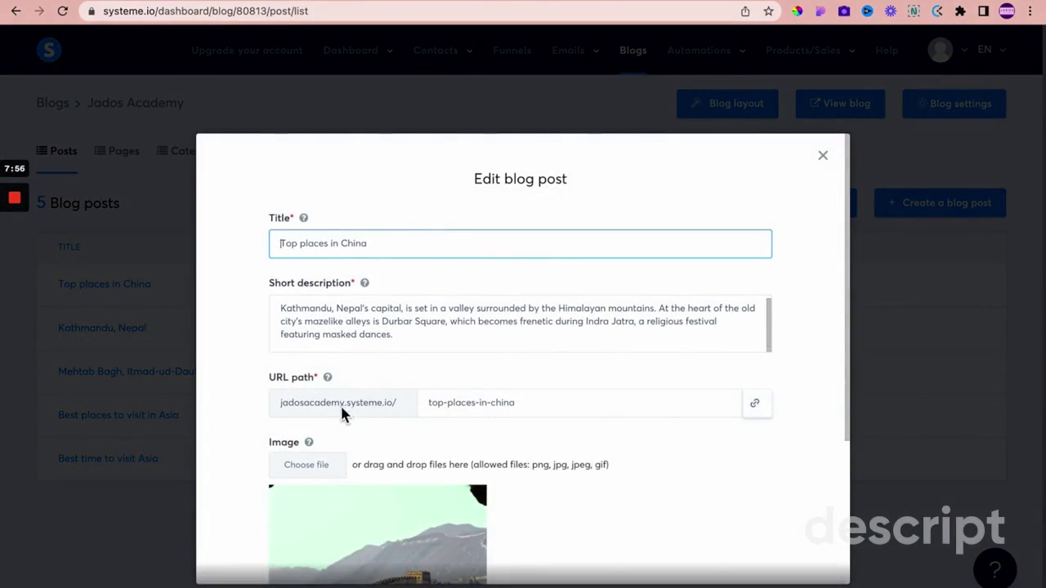
Step: Highlight the post's URL path "top-places-in-china" and review its image and category settings
drag(427, 404, 557, 407)
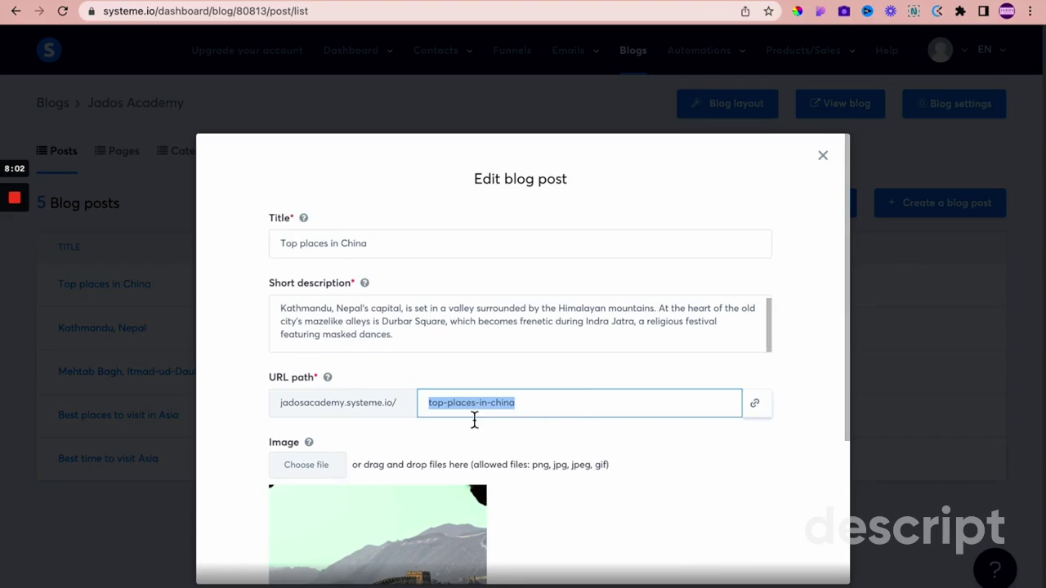
scroll(474, 419, down, 3)
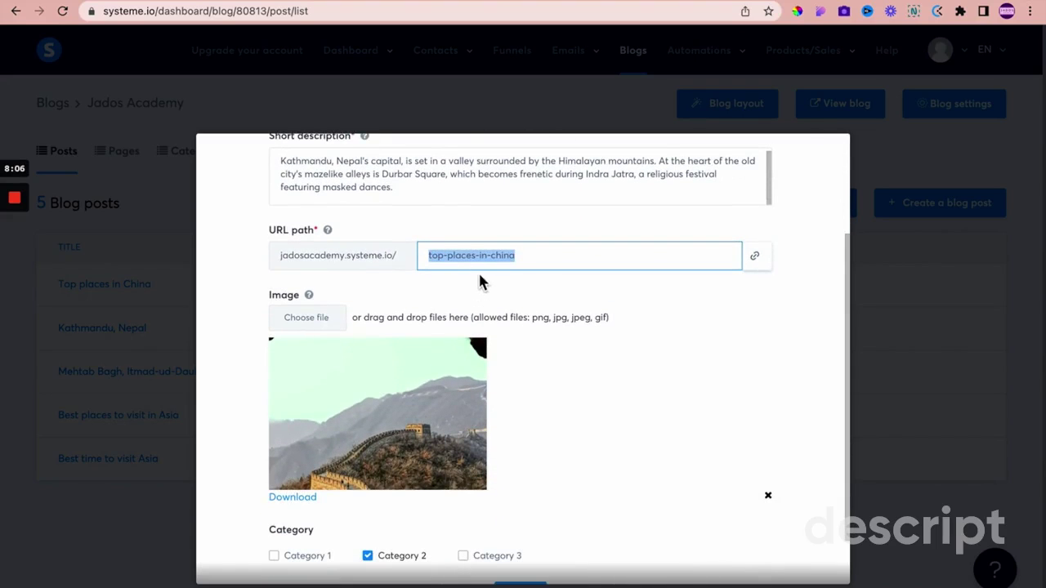
click(539, 259)
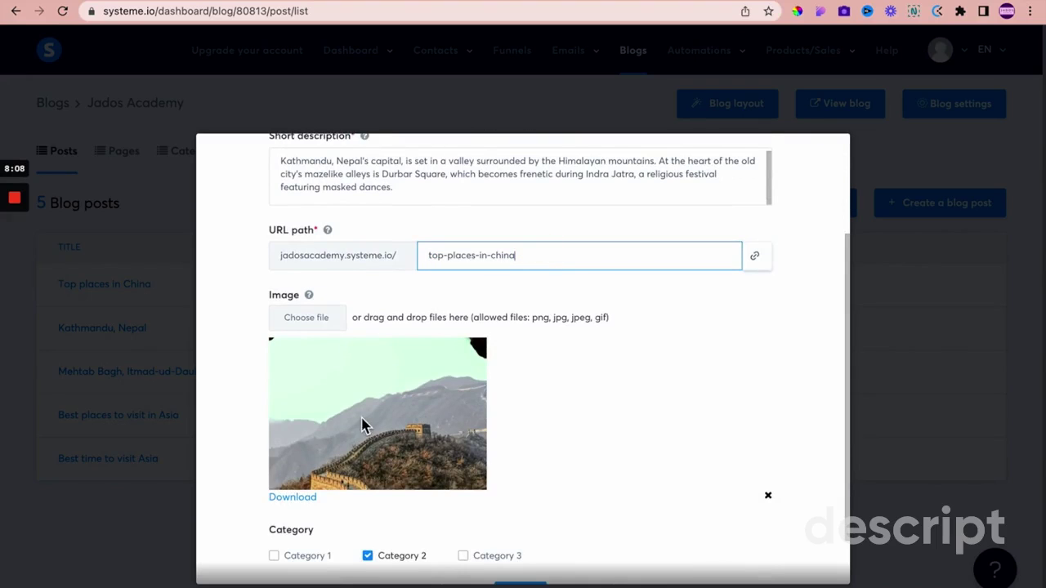
scroll(364, 425, down, 2)
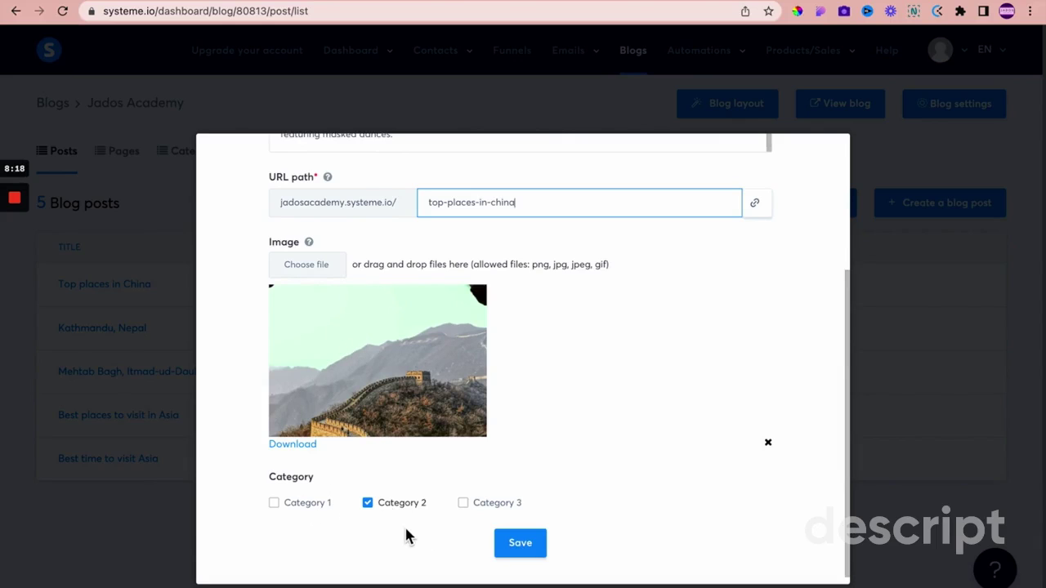
Step: Switch to the HubSpot article, read "Meta Description" and "Optimize for mobile devices", and return to the post settings
key(ctrl+Left)
scroll(406, 535, down, 3)
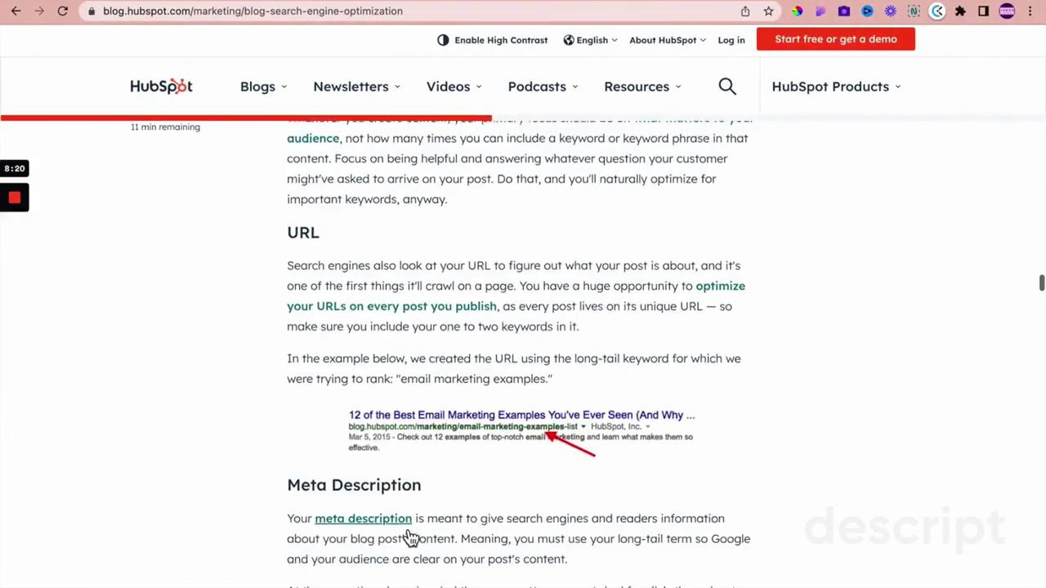
scroll(406, 535, down, 8)
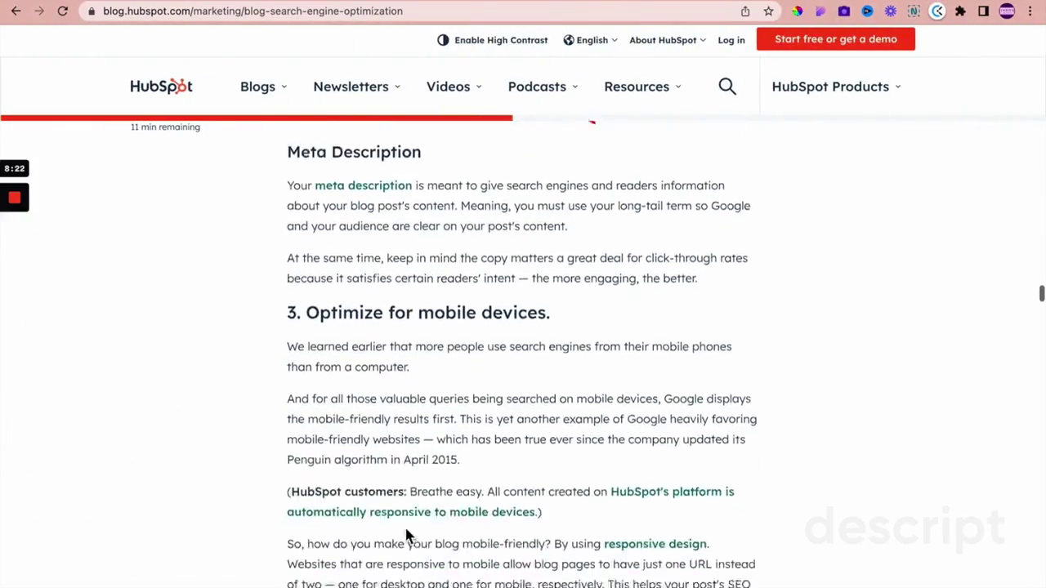
key(ctrl+Right)
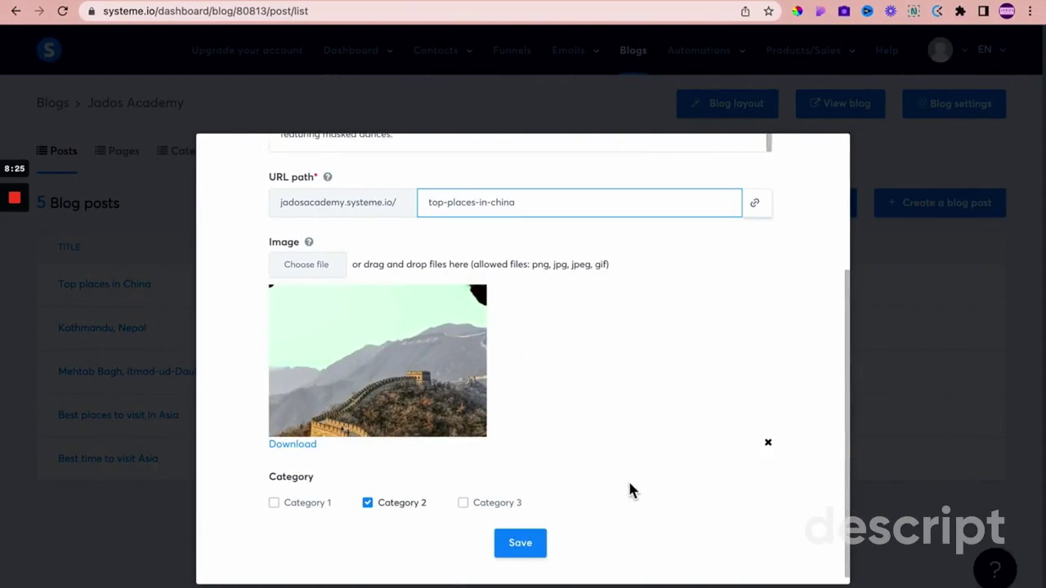
Step: Close the post settings without saving and open "Top places in China" in the editor's mobile view
click(906, 393)
click(110, 282)
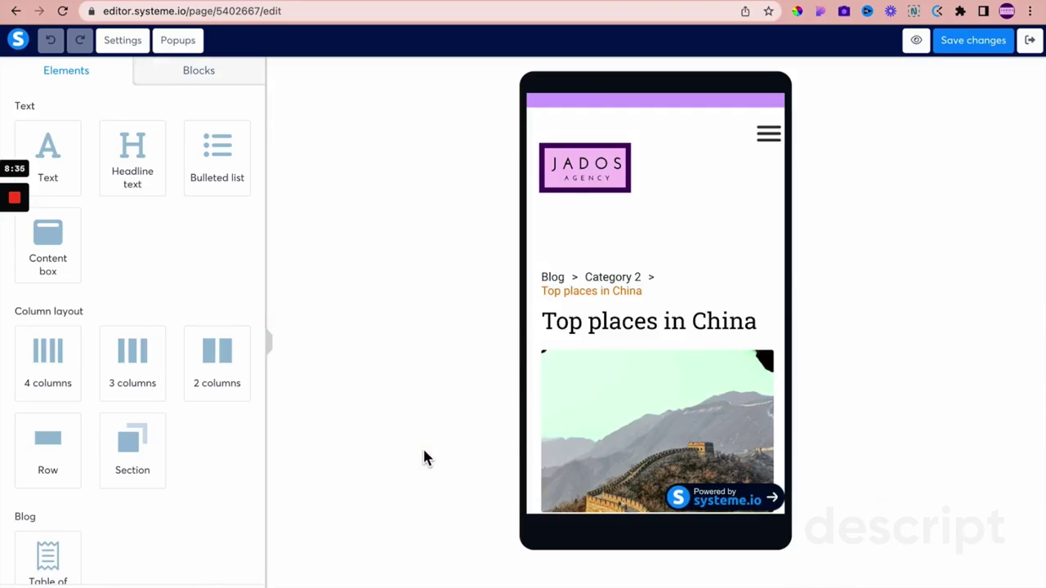
scroll(675, 328, down, 3)
scroll(674, 331, down, 2)
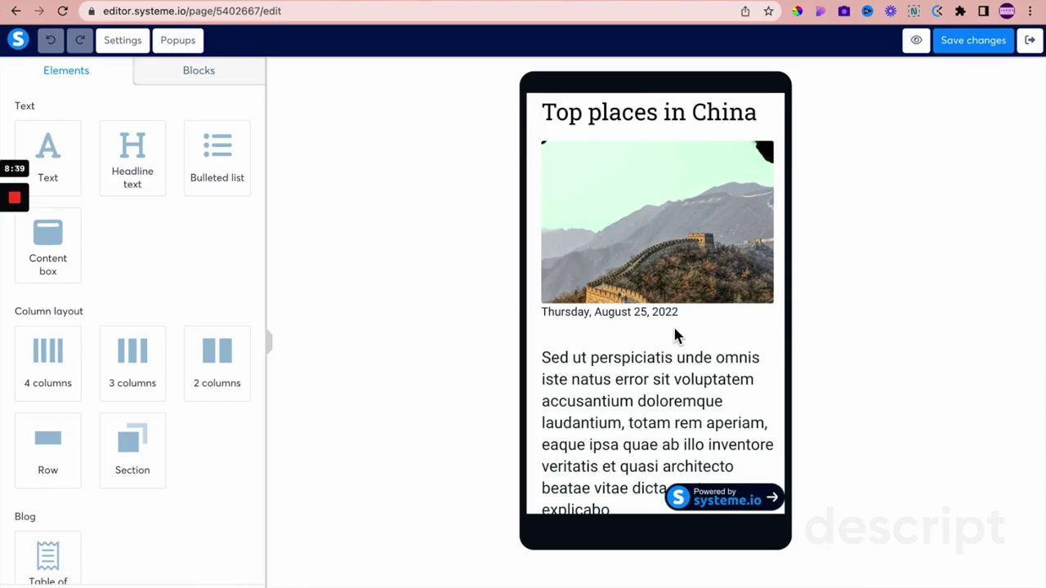
Step: Review the post's mobile layout from the body text and village image to the comments area and footer
scroll(675, 335, down, 10)
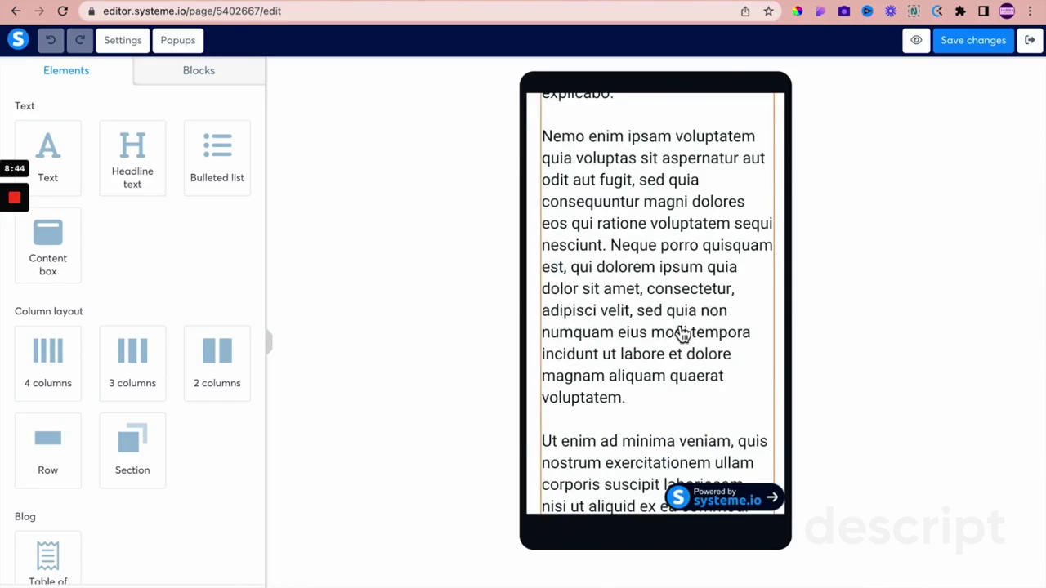
scroll(682, 333, down, 12)
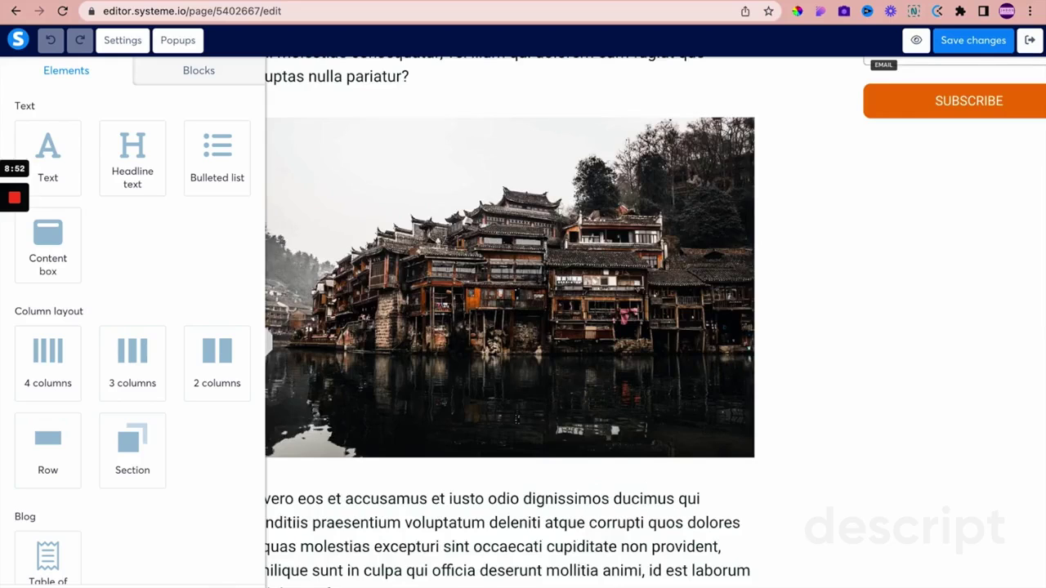
scroll(654, 381, down, 1)
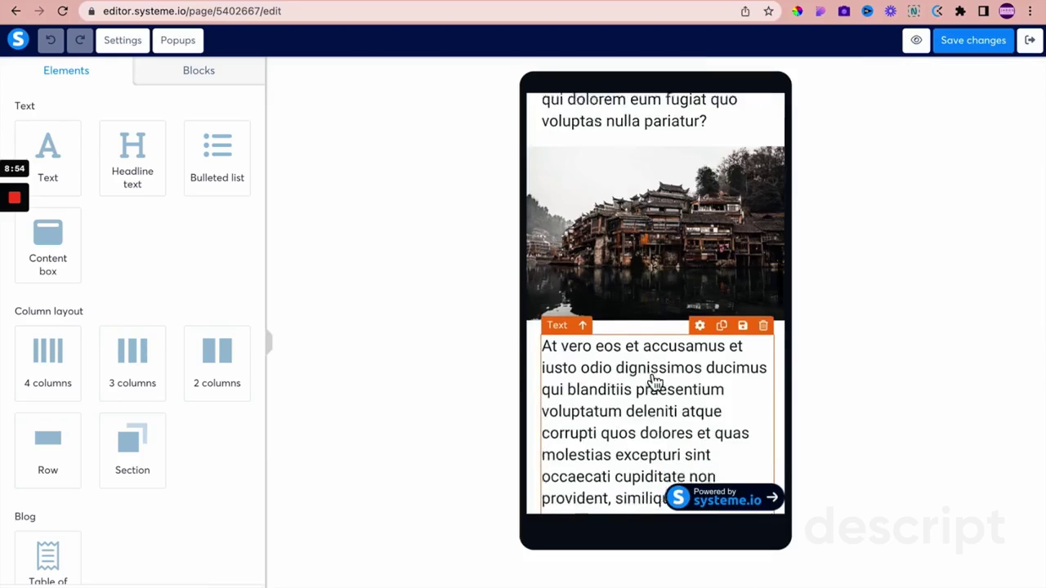
scroll(654, 382, down, 12)
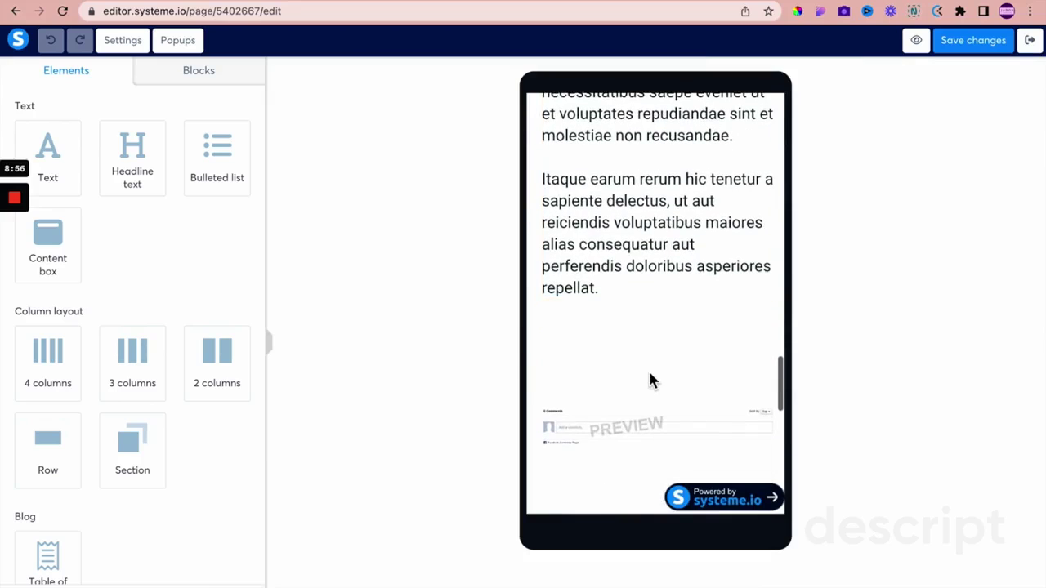
scroll(651, 380, down, 3)
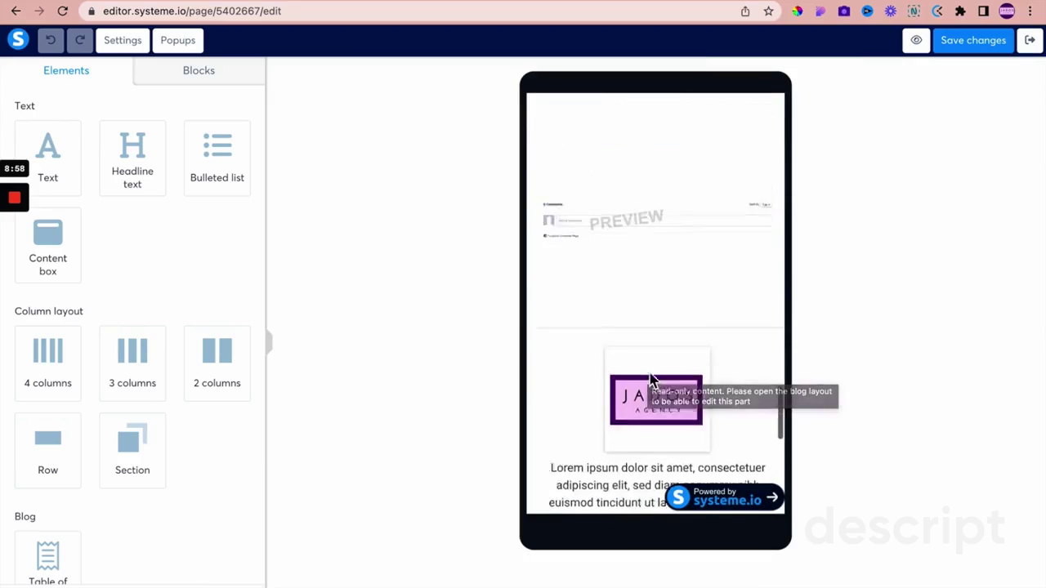
scroll(651, 380, down, 2)
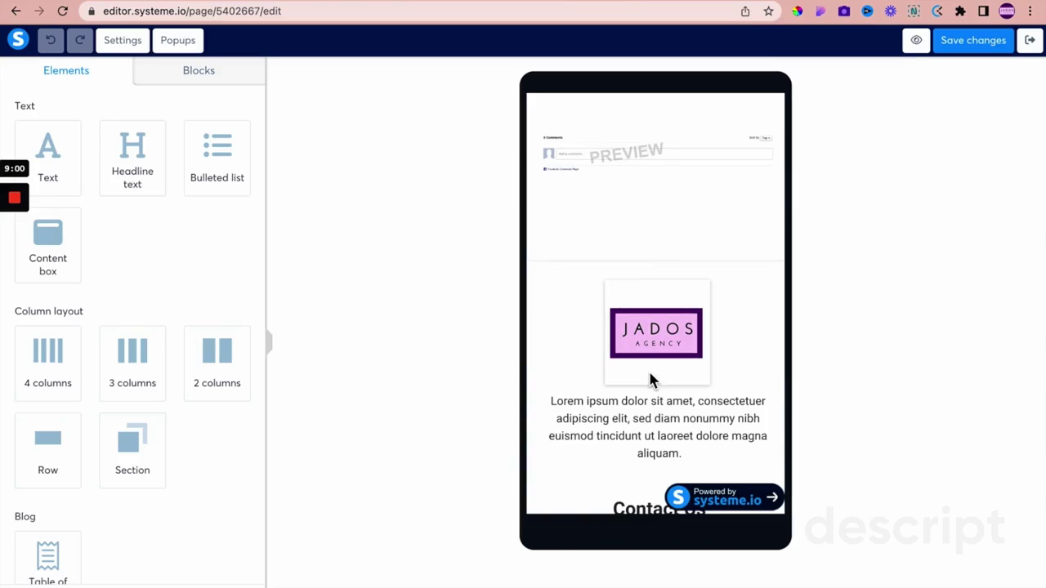
Step: Switch to the HubSpot article and read the tips "Optimize for mobile devices" and "Optimize the meta description"
scroll(161, 380, down, 7)
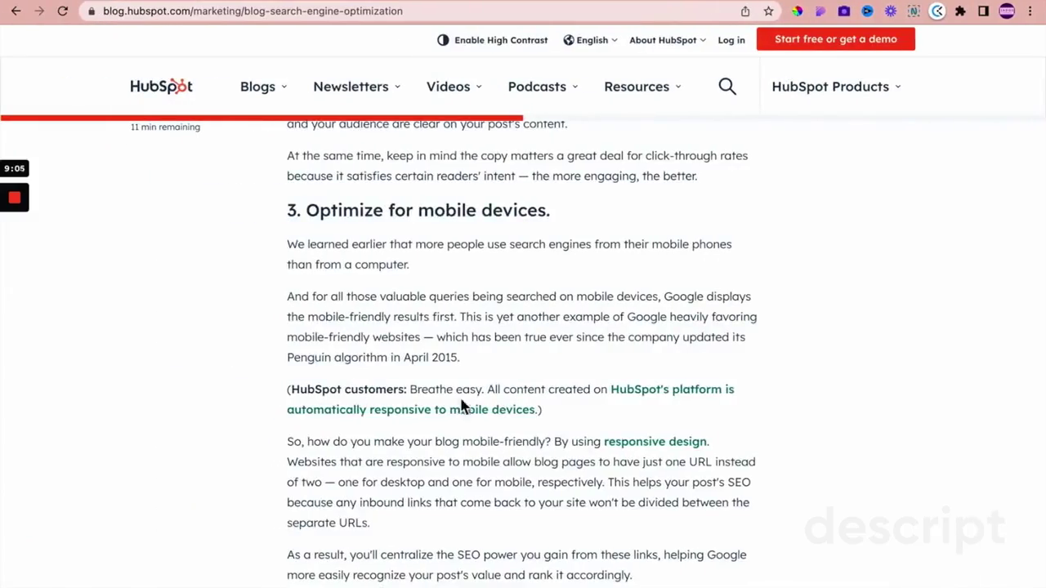
scroll(560, 436, down, 6)
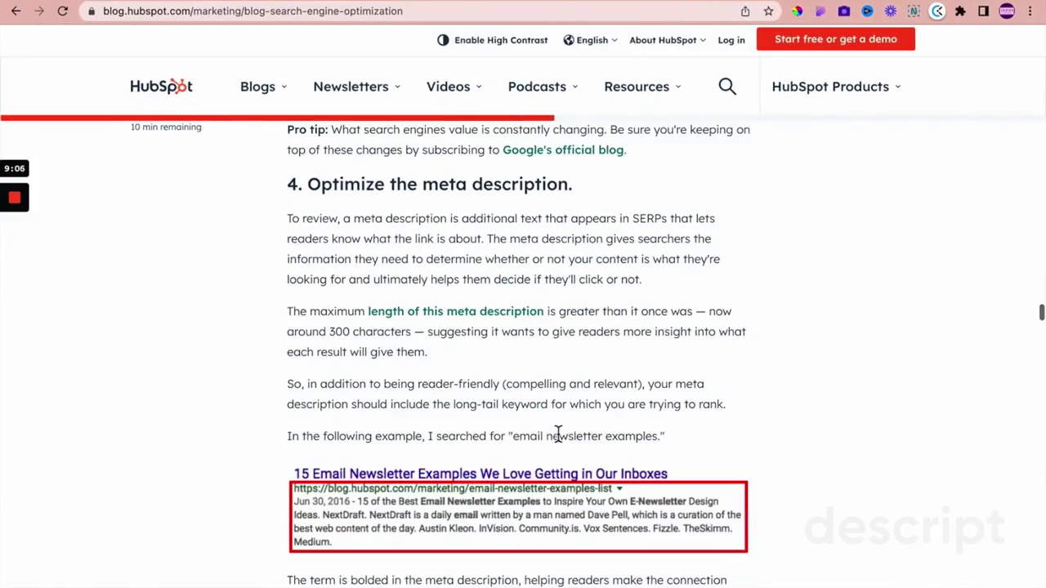
scroll(559, 437, down, 1)
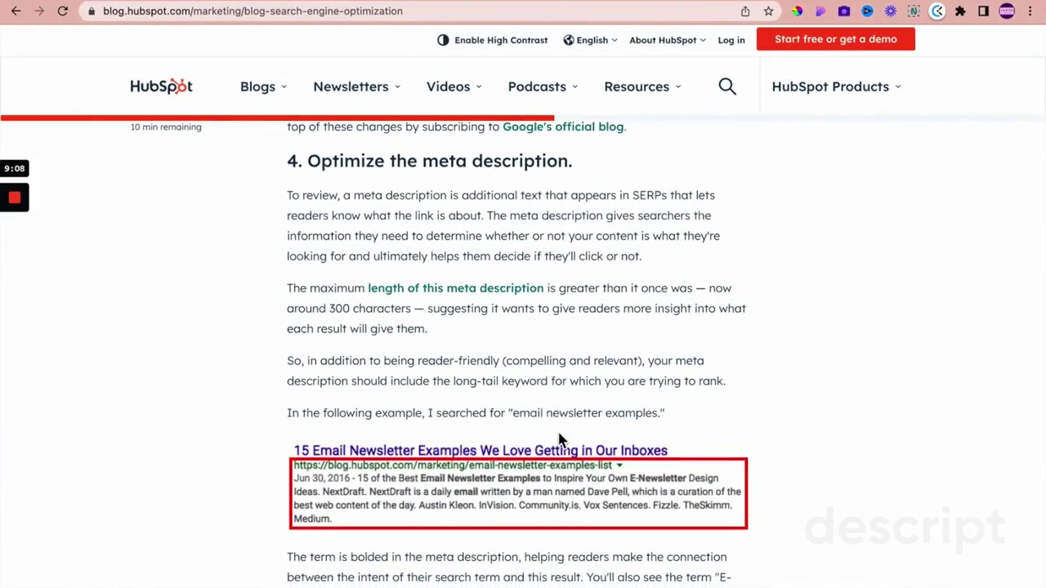
scroll(559, 440, down, 10)
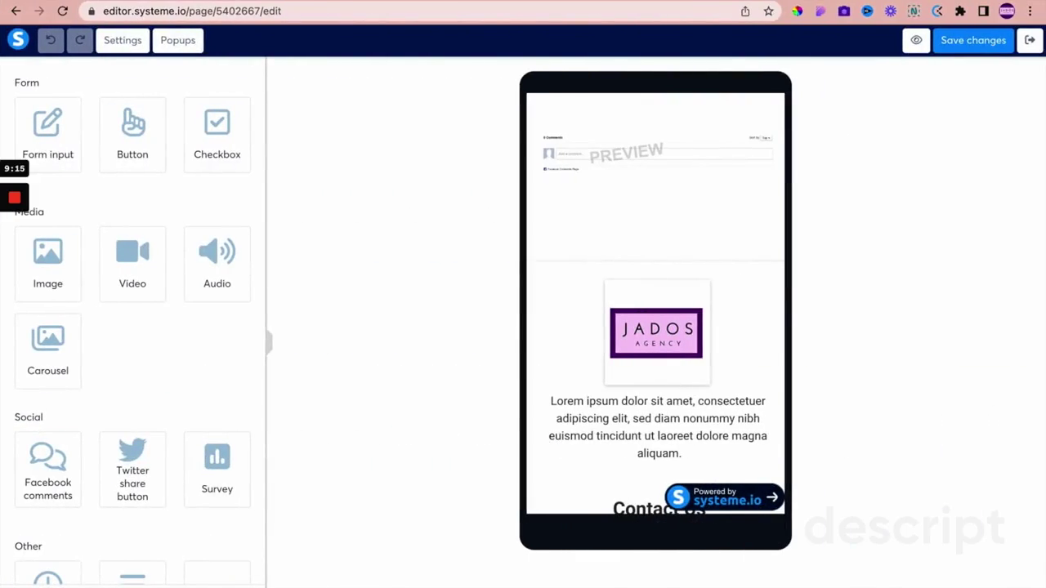
Step: In the post's desktop view, locate the riverside village image's Alt text field, and return to HubSpot's tip "Include image alt text"
scroll(528, 423, up, 5)
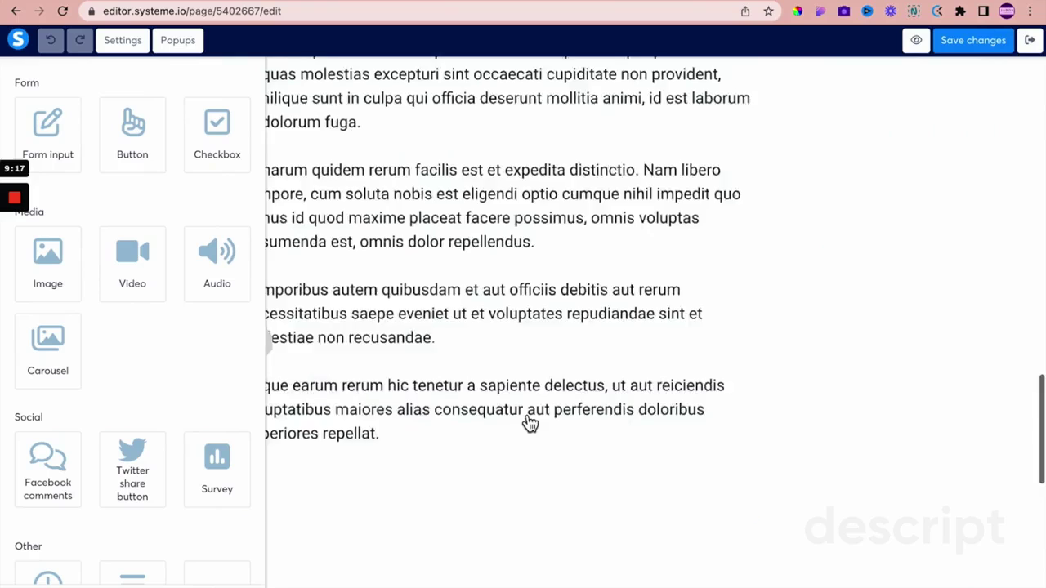
scroll(529, 422, up, 5)
click(525, 420)
scroll(525, 420, down, 1)
scroll(116, 352, down, 1)
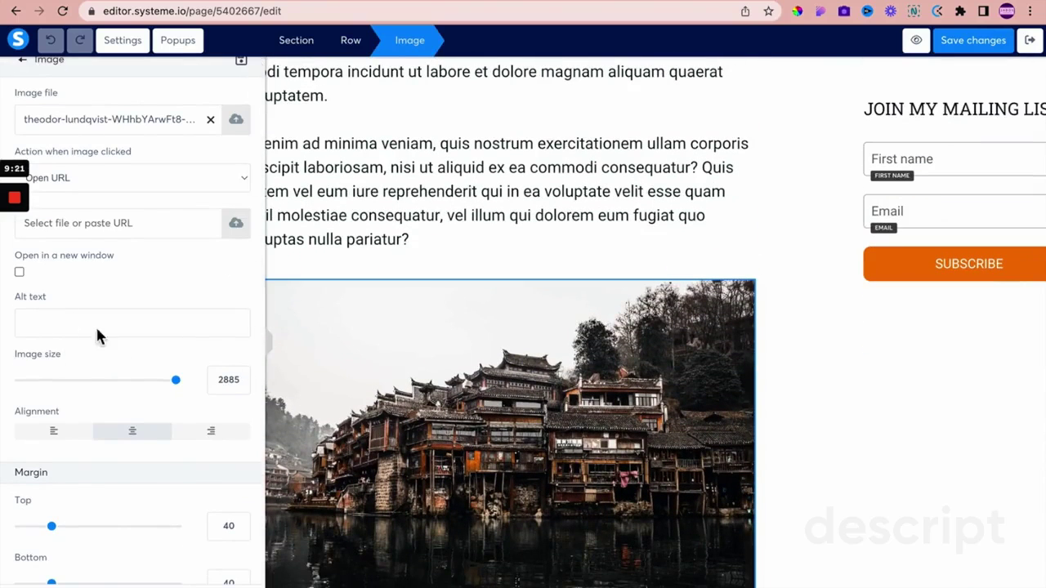
click(145, 324)
key(ctrl+Tab)
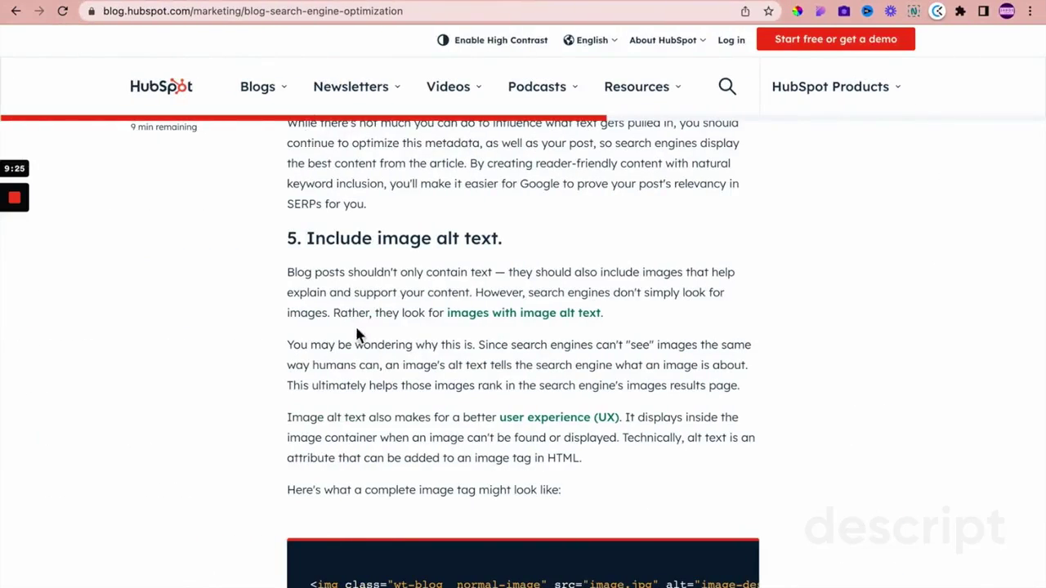
Step: Finish reading HubSpot's image alt text tip and set the riverside village image's alt text to "The Great Wall of China"
scroll(471, 415, down, 1)
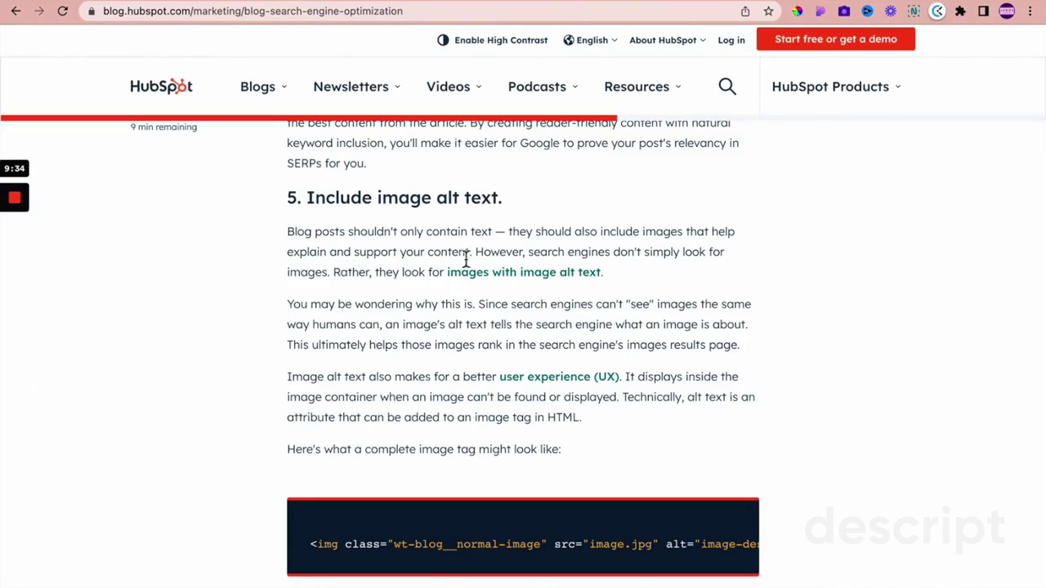
scroll(491, 453, down, 1)
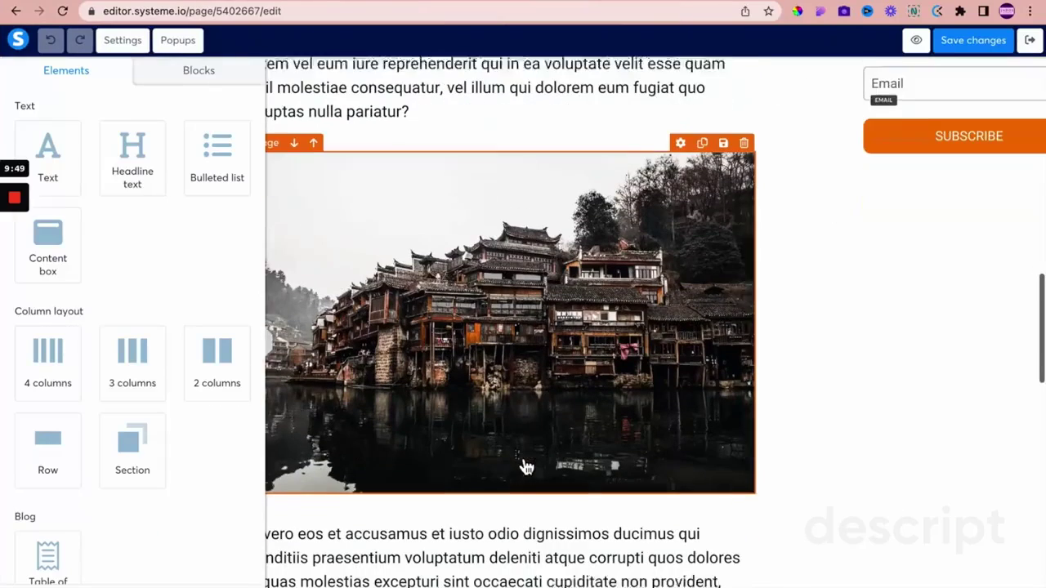
scroll(523, 465, down, 1)
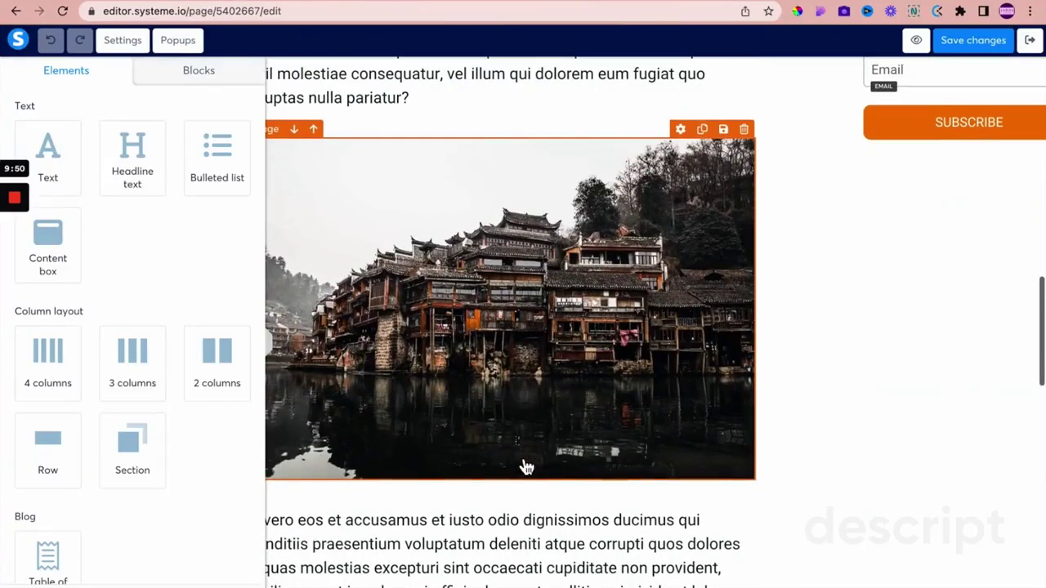
click(507, 393)
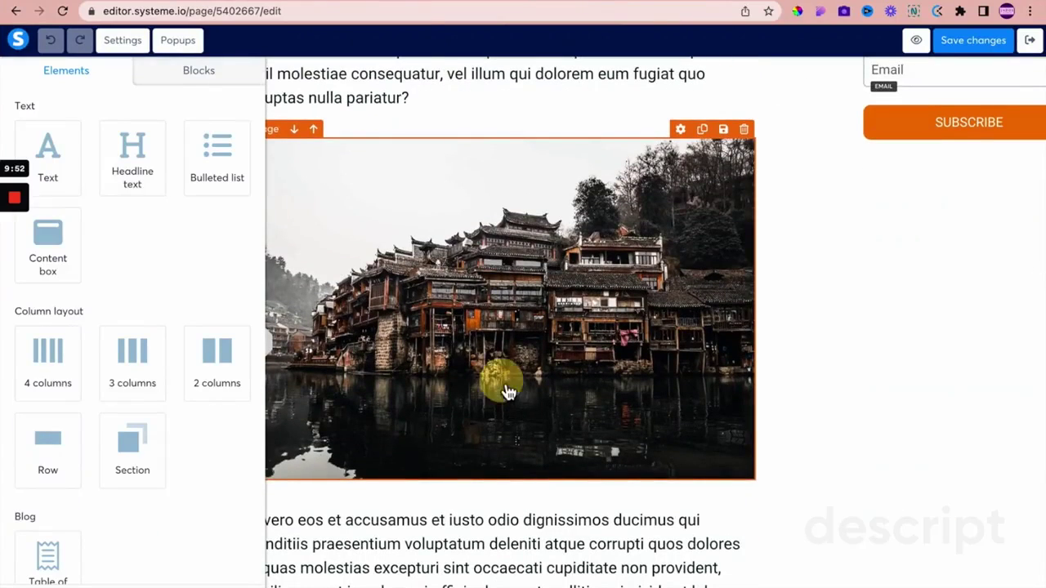
click(496, 378)
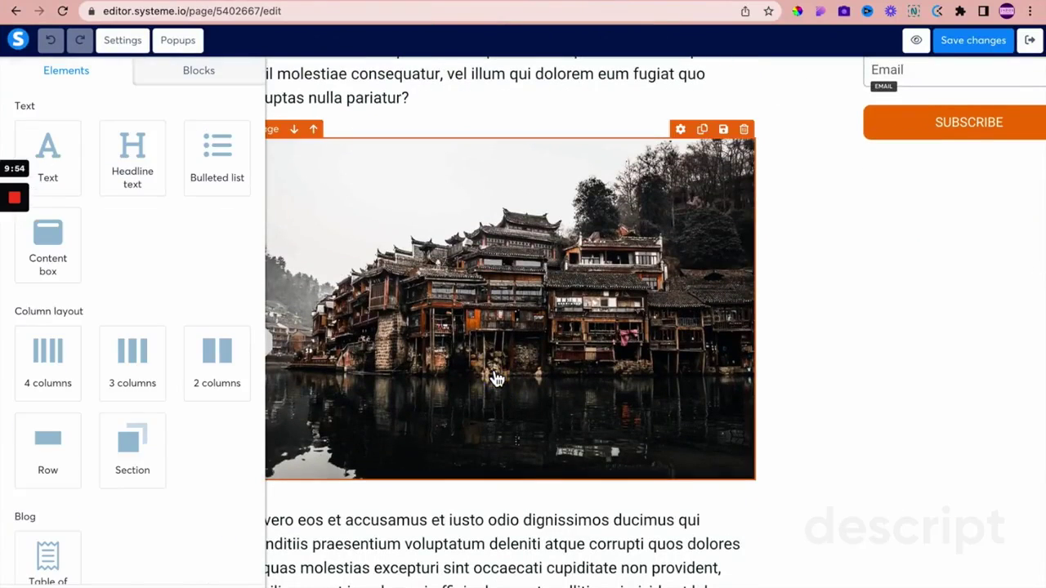
click(456, 296)
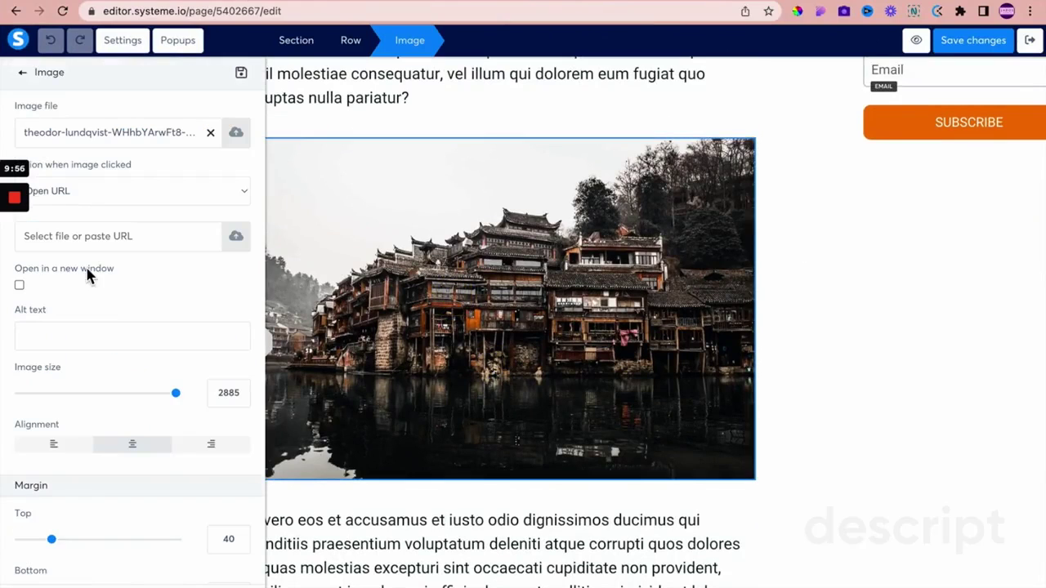
click(66, 335)
text(The great Wall of China)
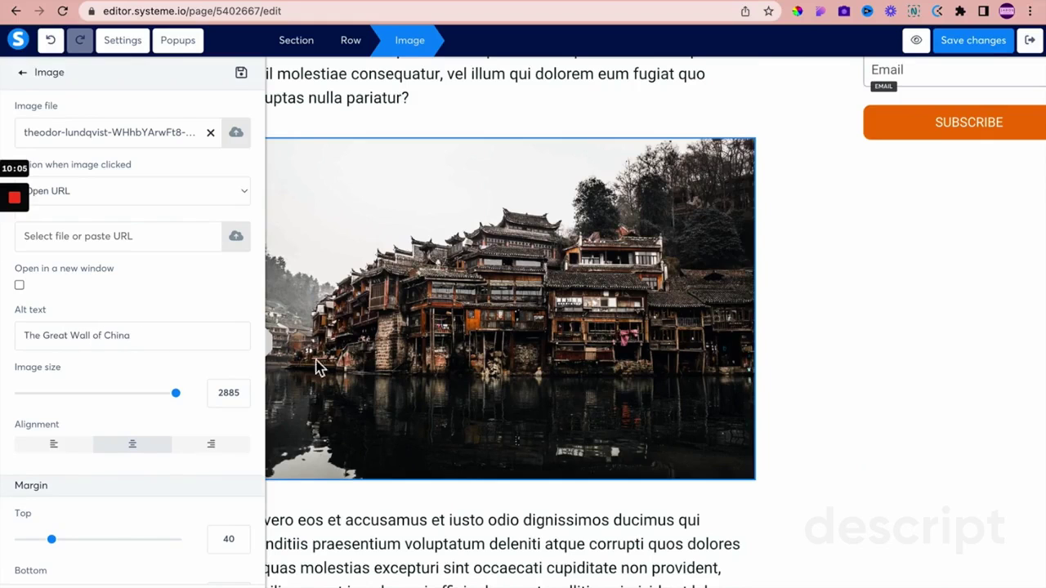
click(560, 398)
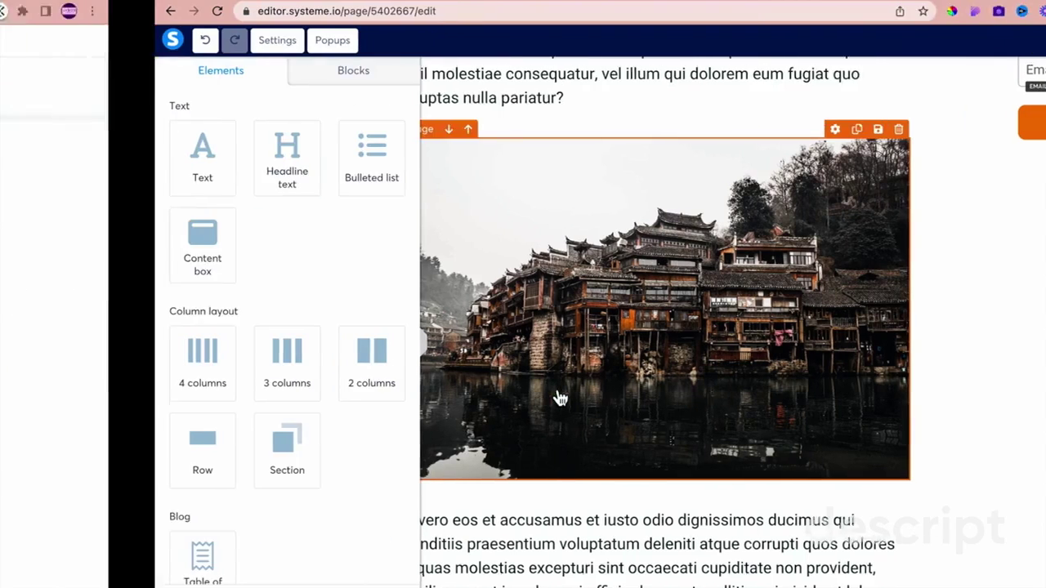
Step: Read HubSpot's tips "Limit topic tags" and "Include user-friendly URL structures" and continue further down the article
key(ctrl+Left)
key(ctrl+Right)
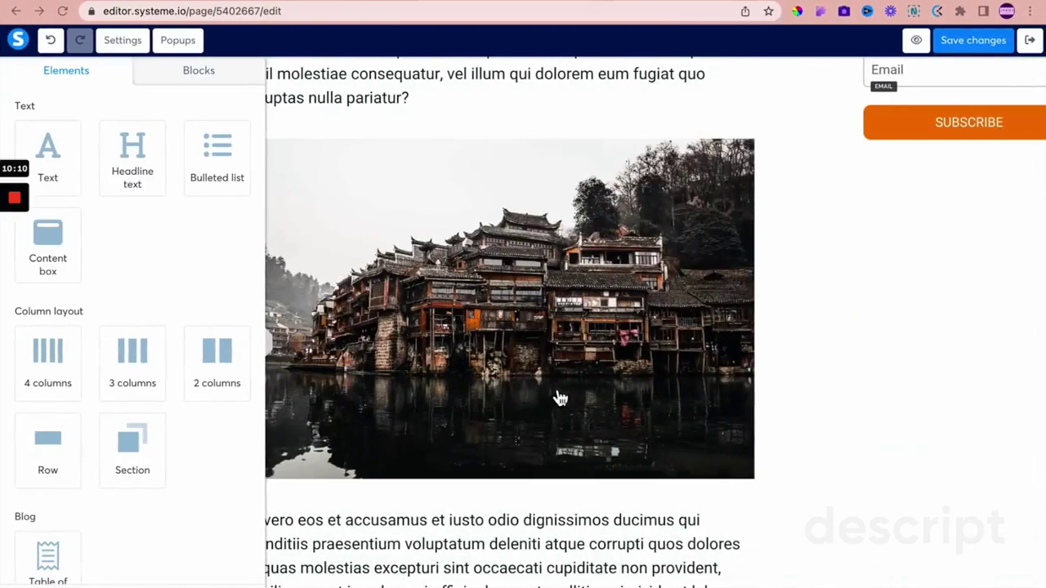
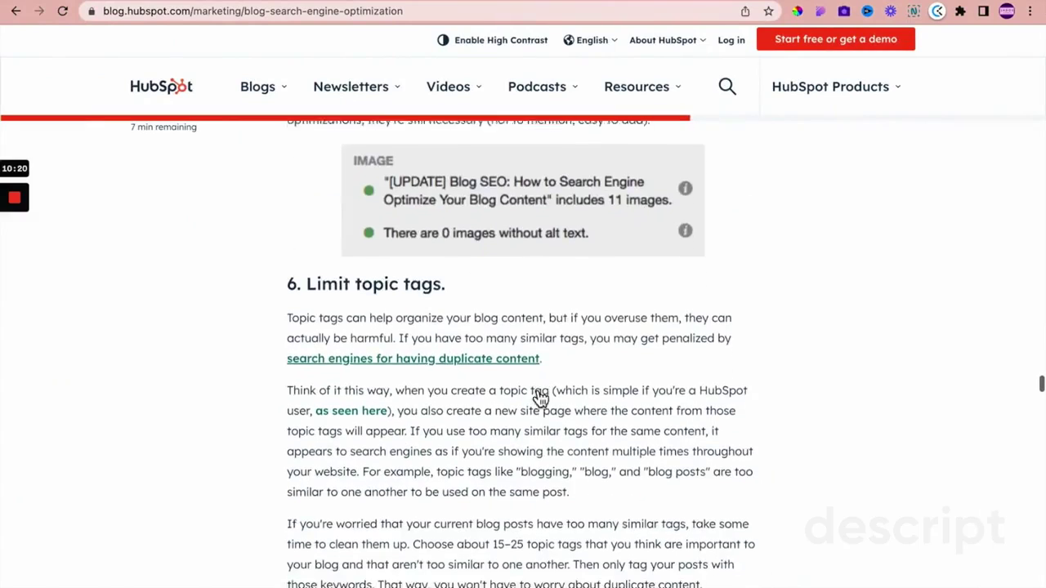
scroll(535, 397, down, 7)
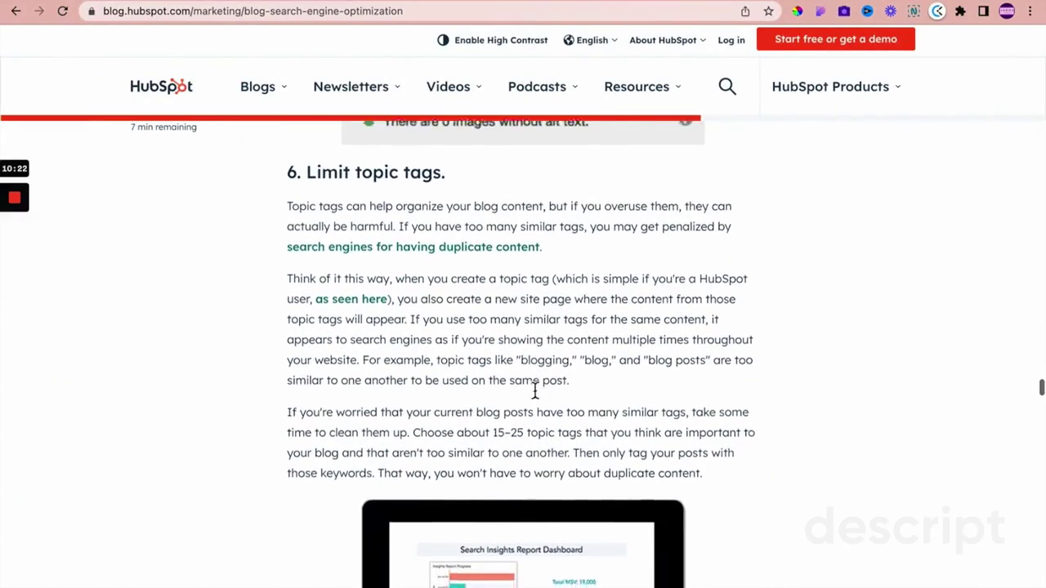
scroll(536, 392, down, 1)
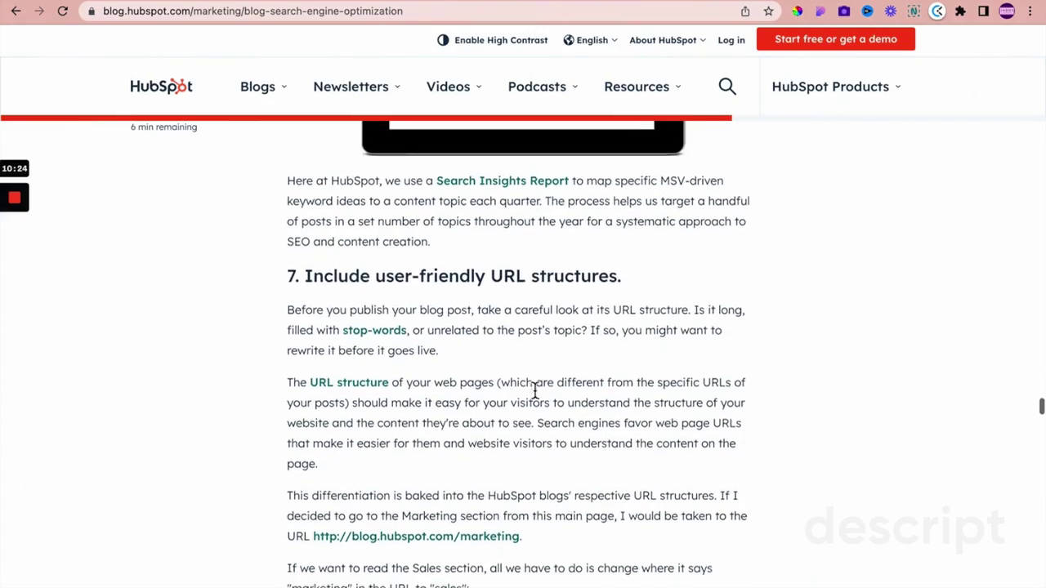
scroll(537, 396, down, 8)
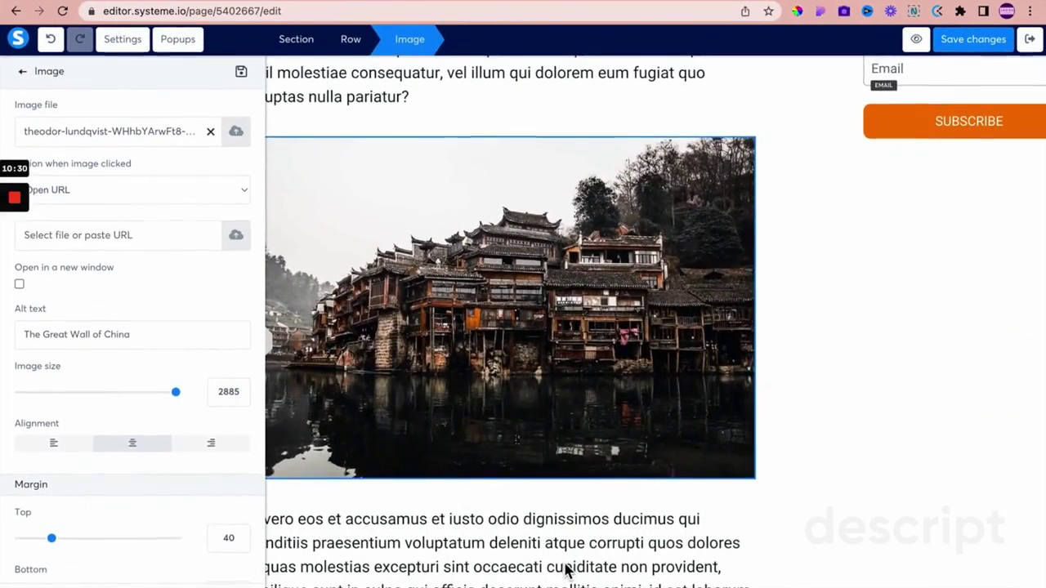
Step: Start editing the text below the village image, select "deserunt mollitia animi", and hide the editor's settings sidebar
click(567, 572)
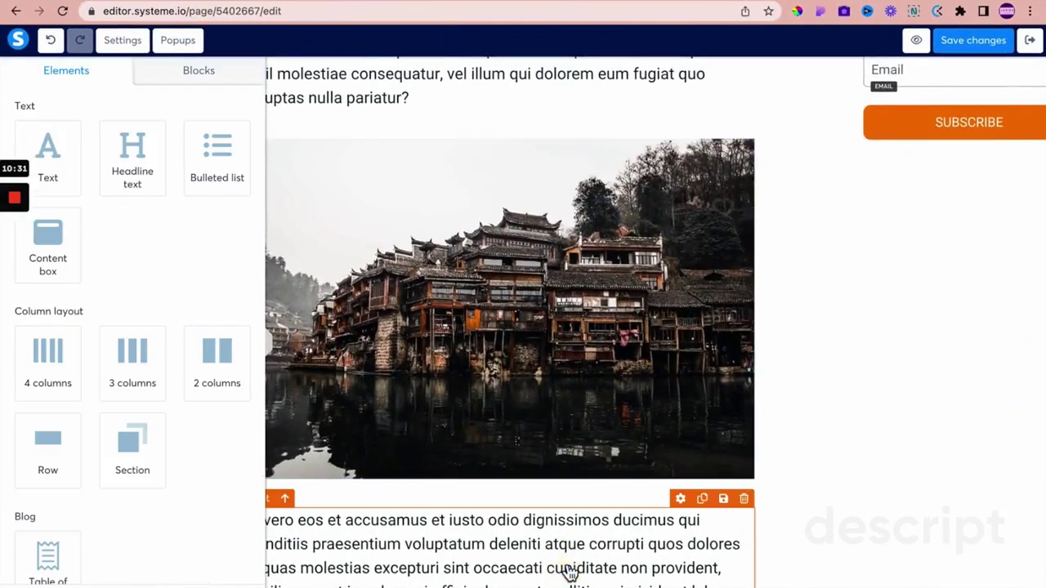
scroll(570, 572, down, 3)
double_click(523, 413)
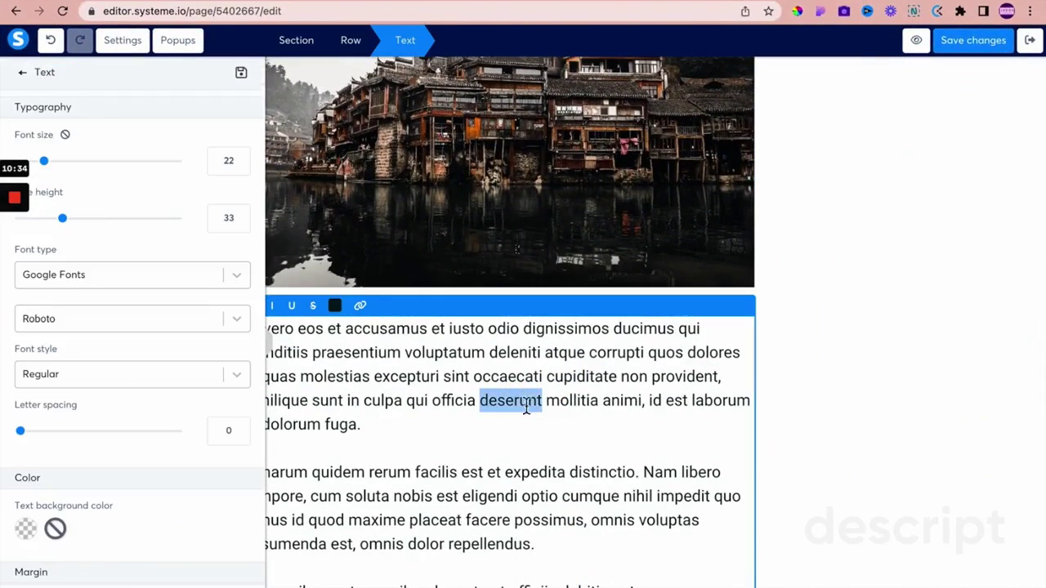
drag(648, 405, 481, 404)
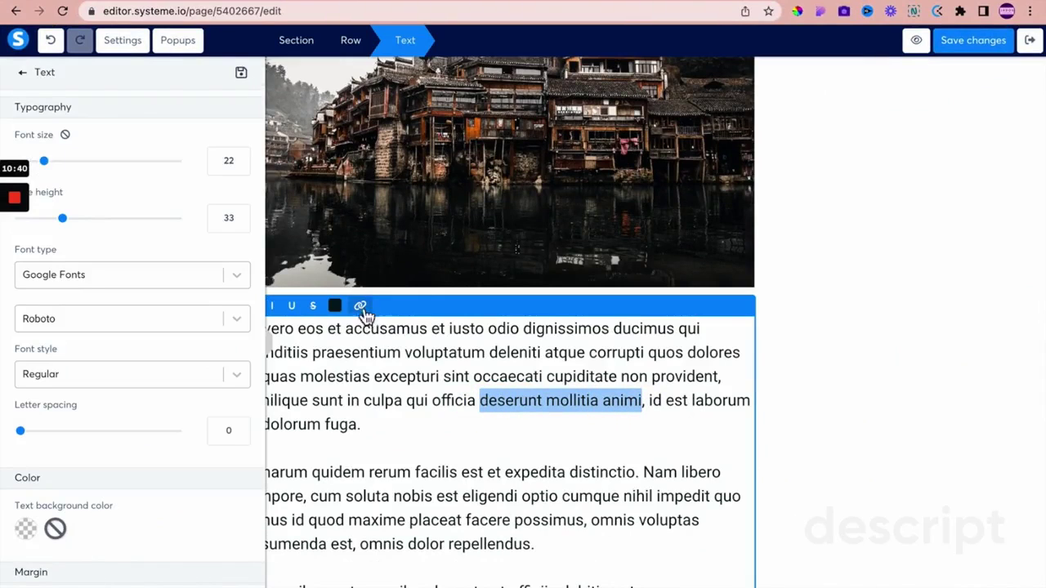
click(277, 357)
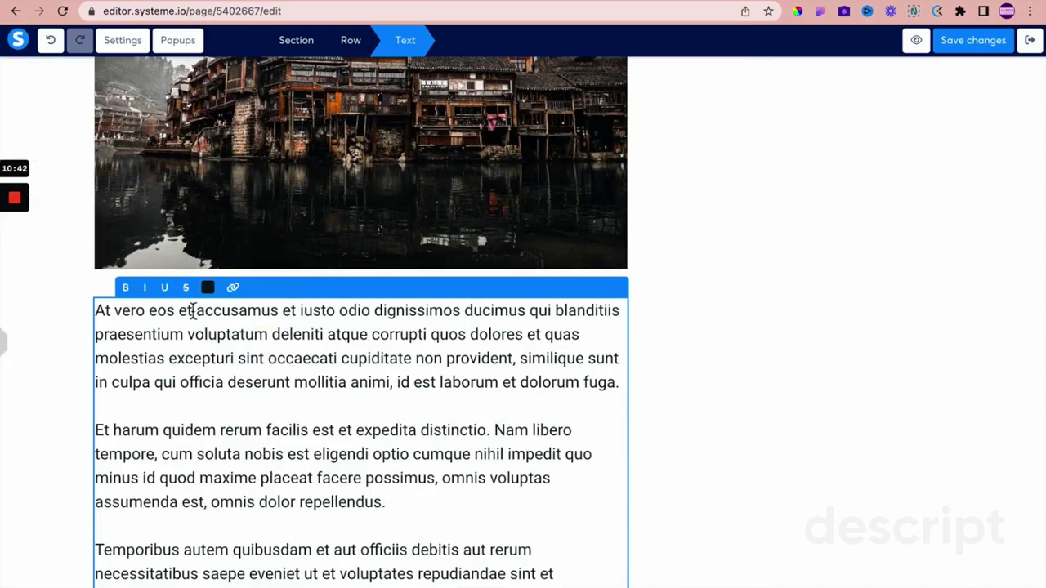
drag(498, 393, 397, 390)
click(235, 289)
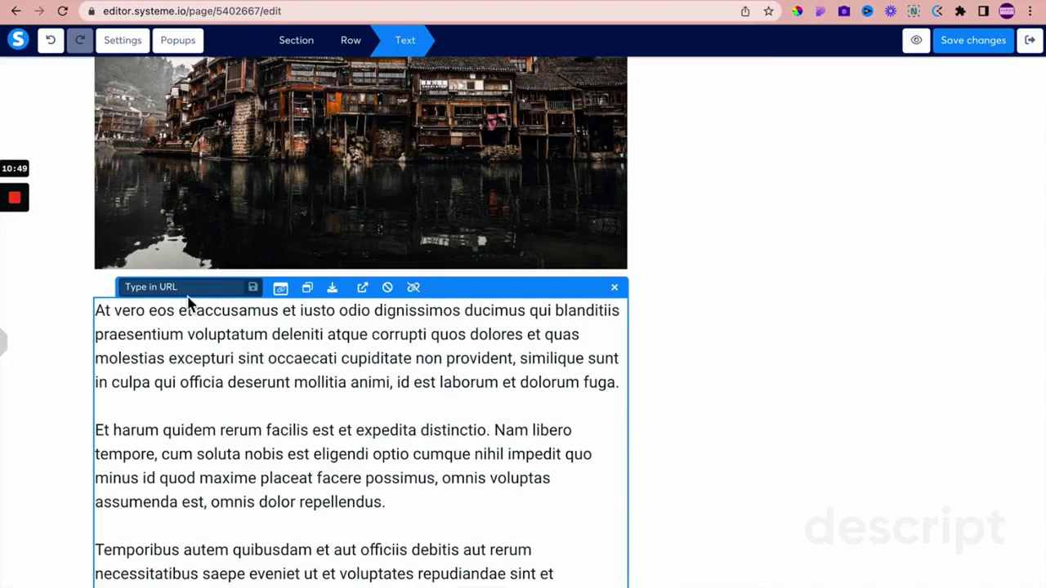
click(203, 289)
text(https)
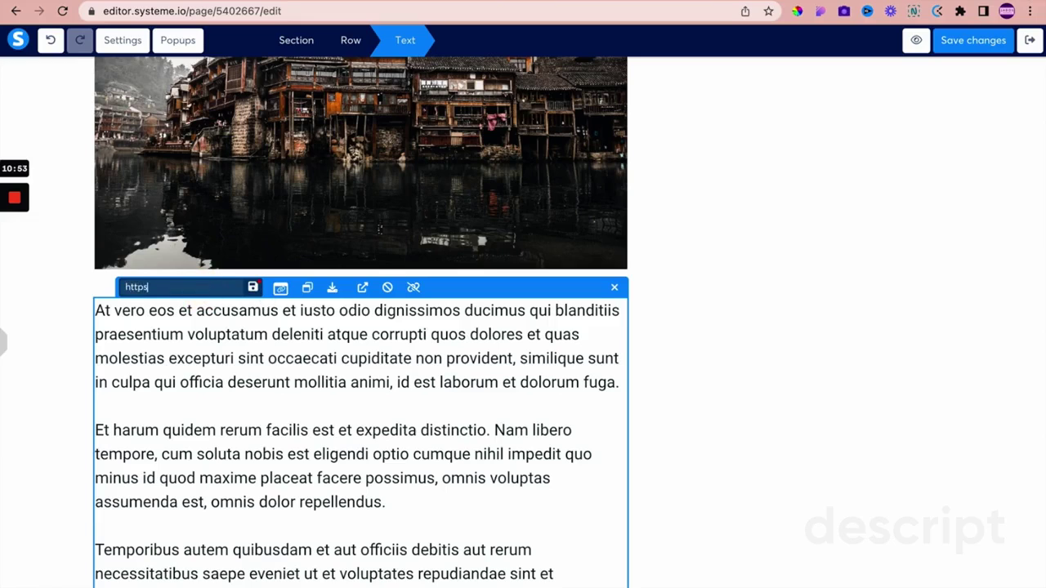
text(://jadosagency.com)
click(253, 287)
click(290, 419)
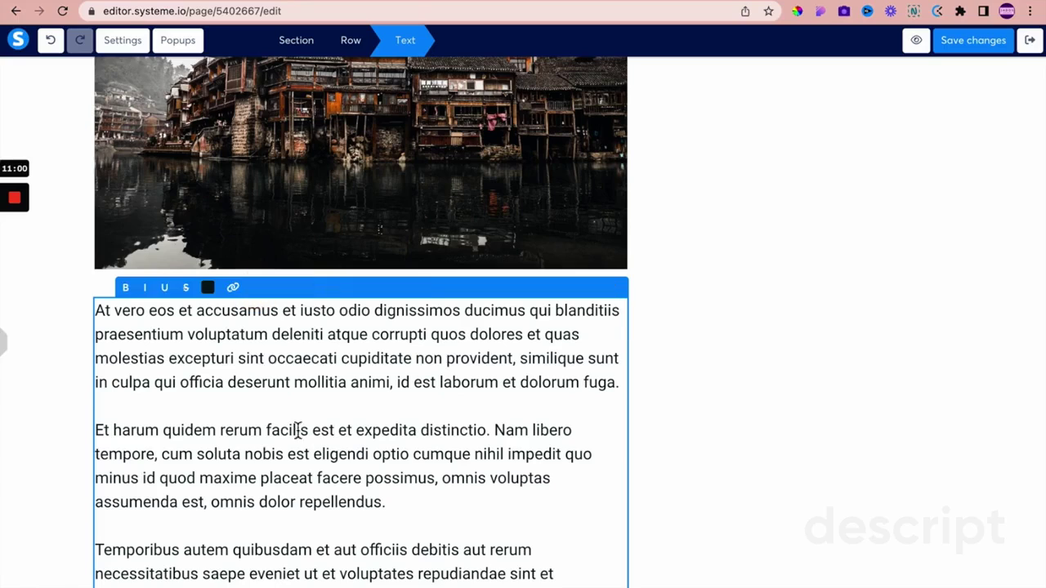
Step: Link "omnis dolor repellendus" in the second paragraph to the blog's own post "Kathmandu, Nepal"
drag(381, 503, 211, 503)
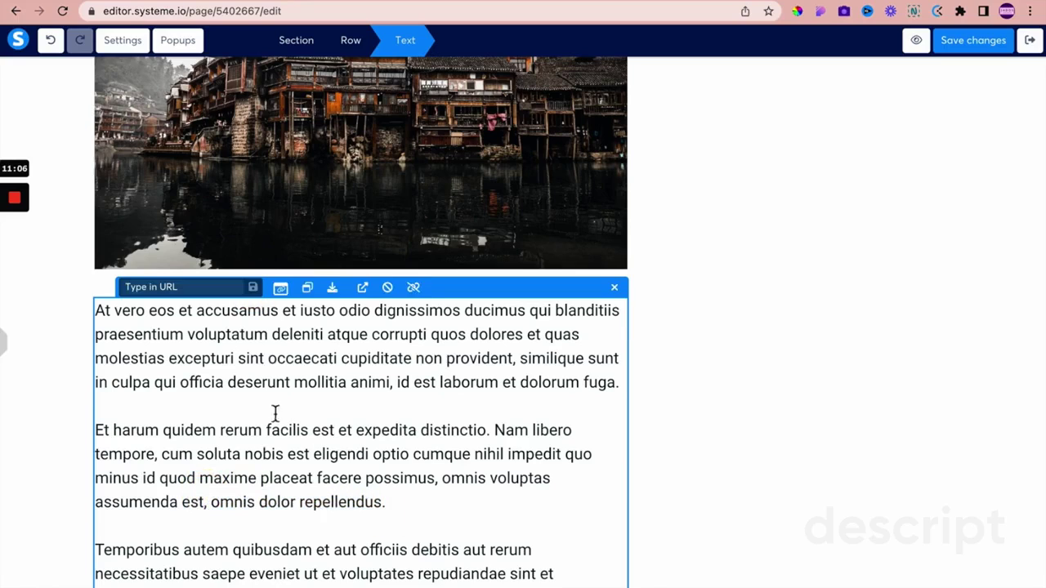
click(281, 289)
click(257, 288)
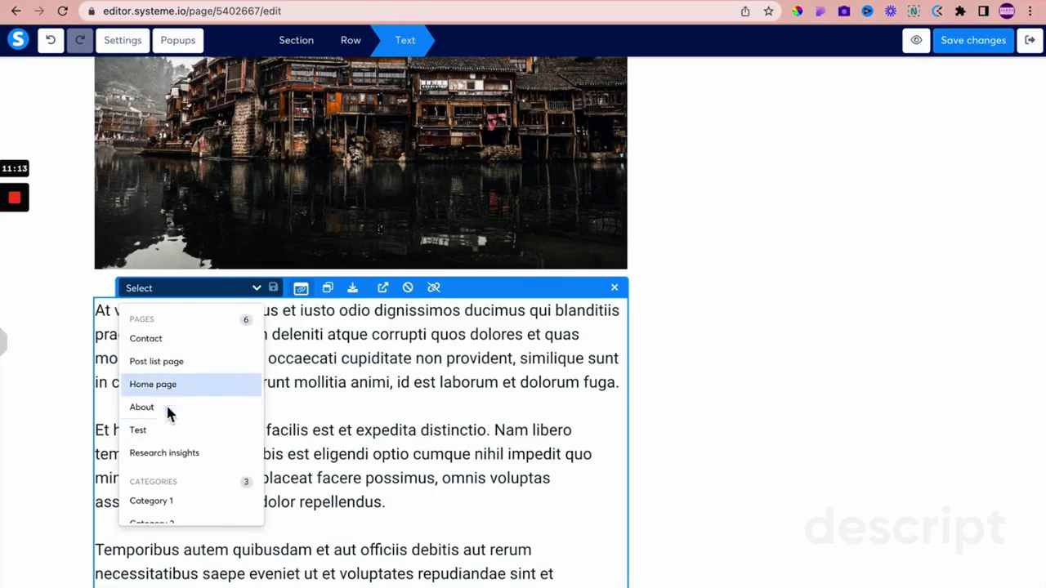
scroll(205, 437, down, 4)
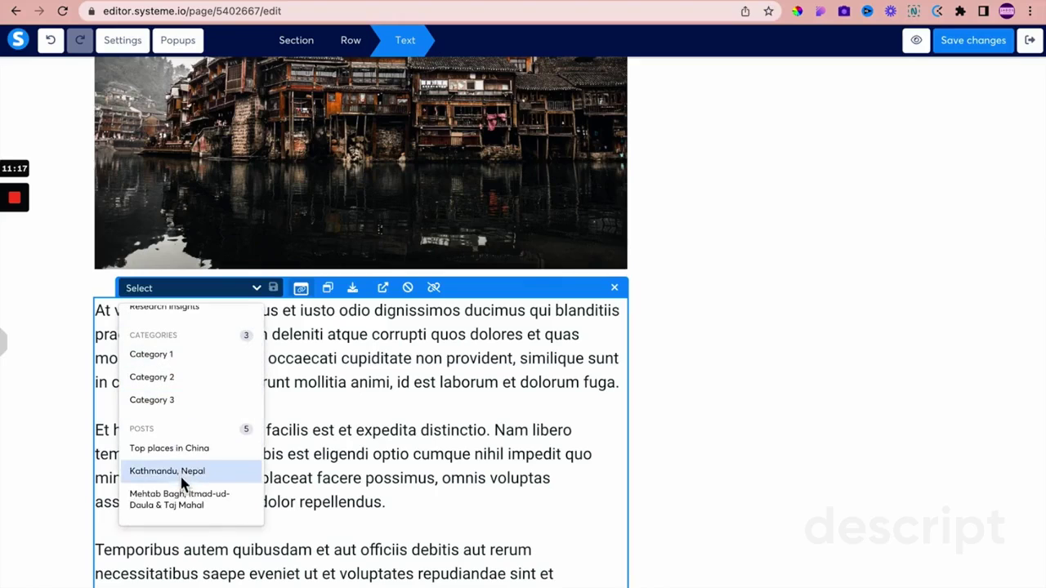
scroll(181, 464, down, 2)
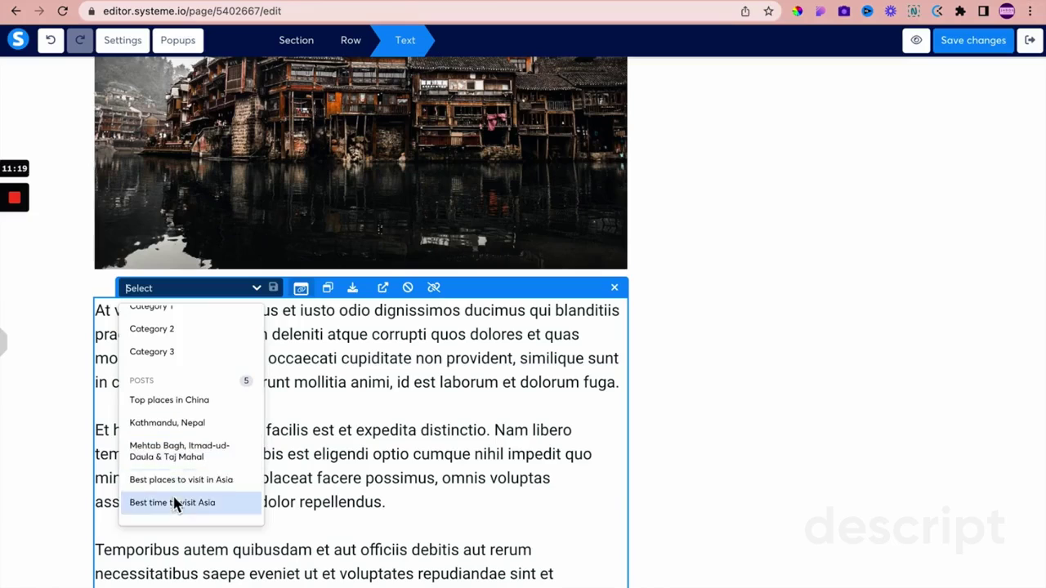
click(169, 424)
Step: Color the linked words "omnis dolor repellendus" blue
drag(211, 501, 382, 501)
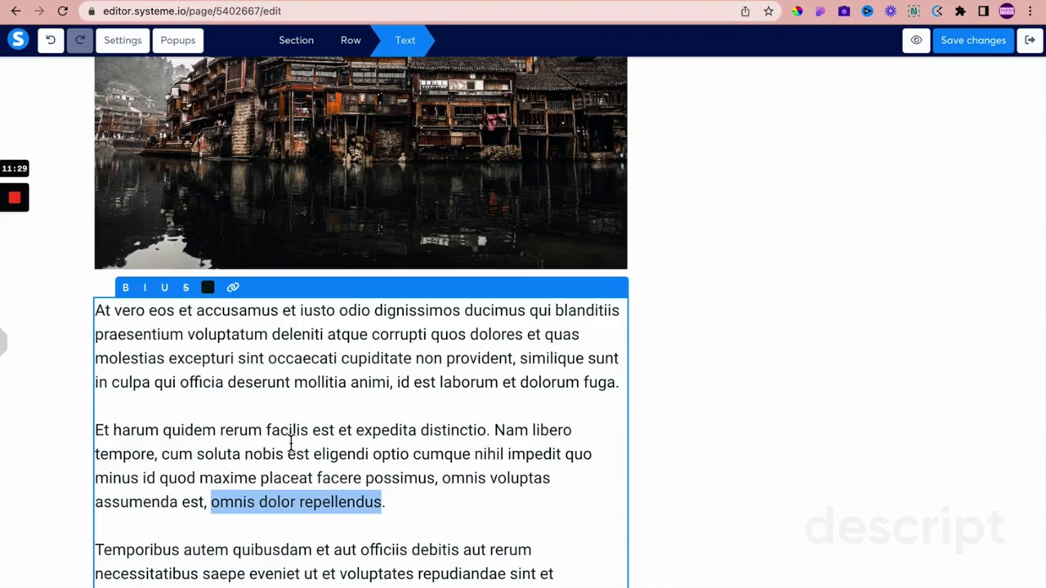
click(211, 290)
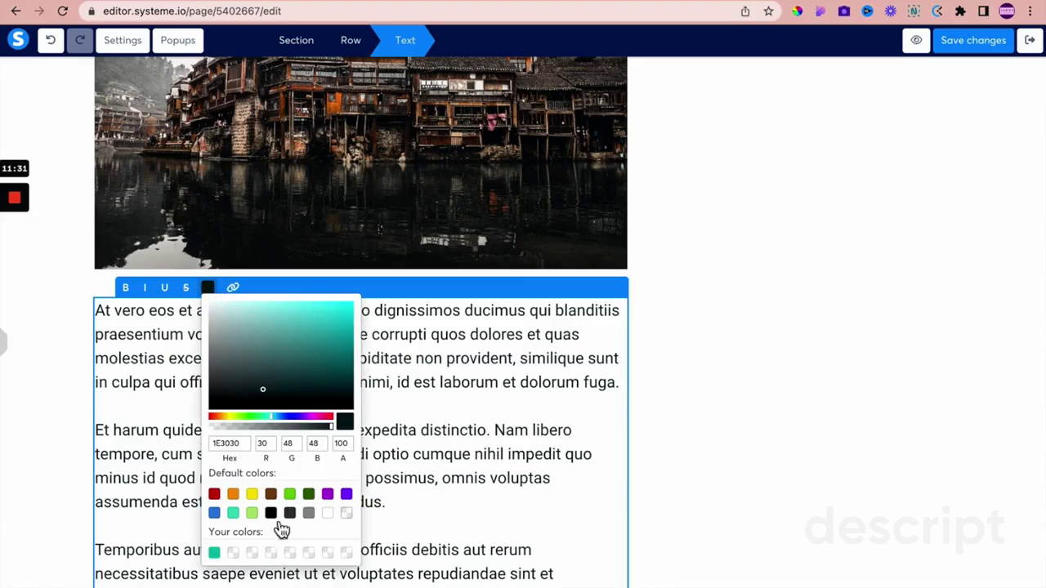
click(400, 502)
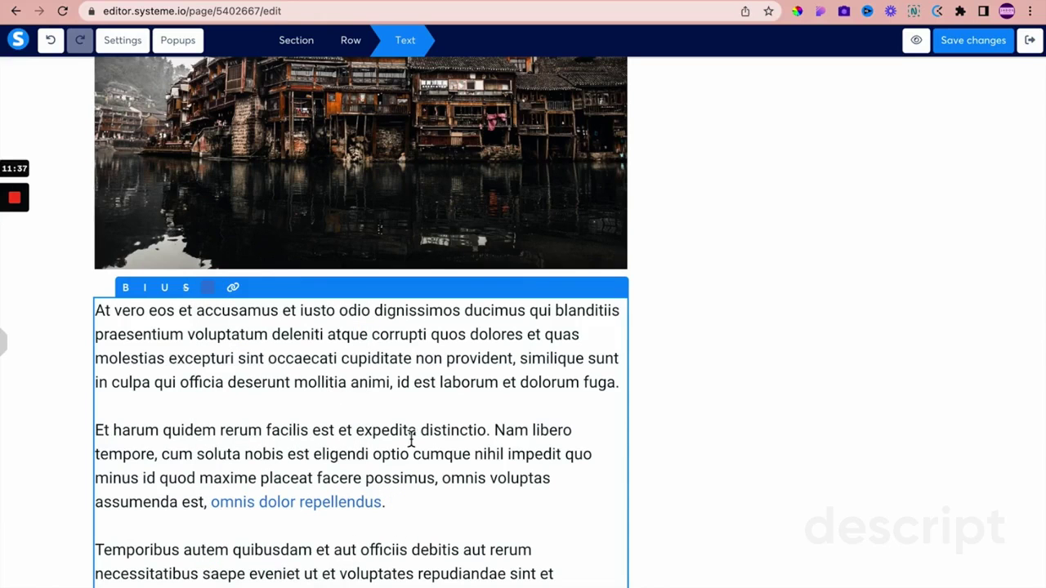
Step: Continue through the HubSpot article and compare the plan limits for blogs, posts and funnels on the systeme.io pricing page
key(ctrl+Left)
scroll(410, 440, down, 8)
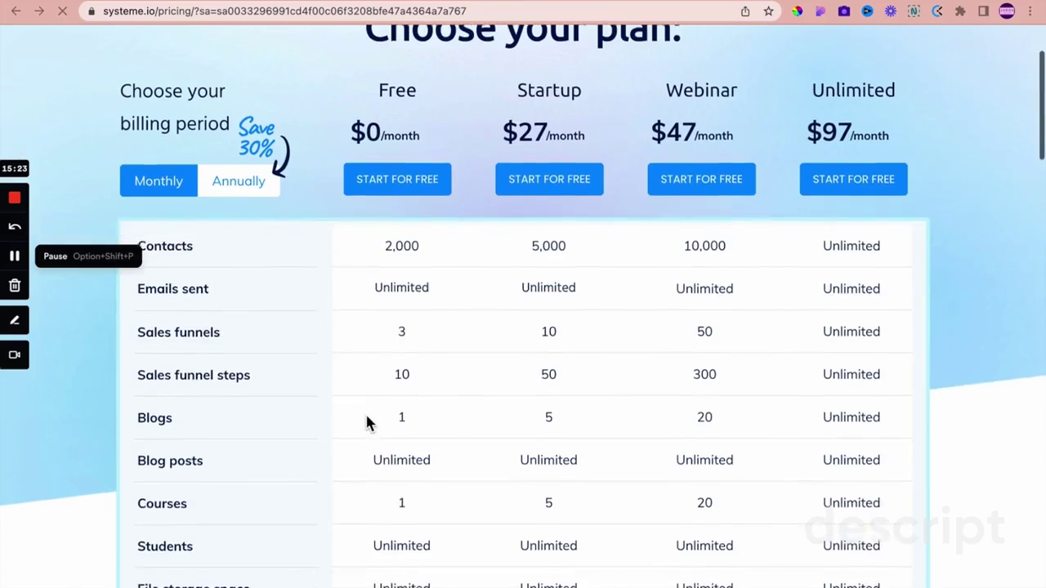
scroll(365, 412, down, 3)
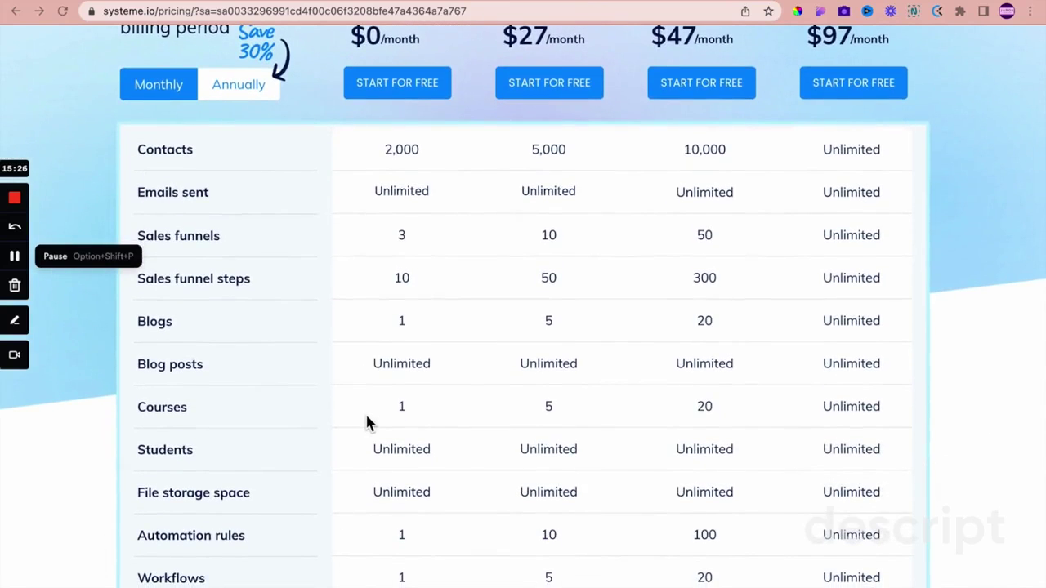
scroll(366, 421, down, 1)
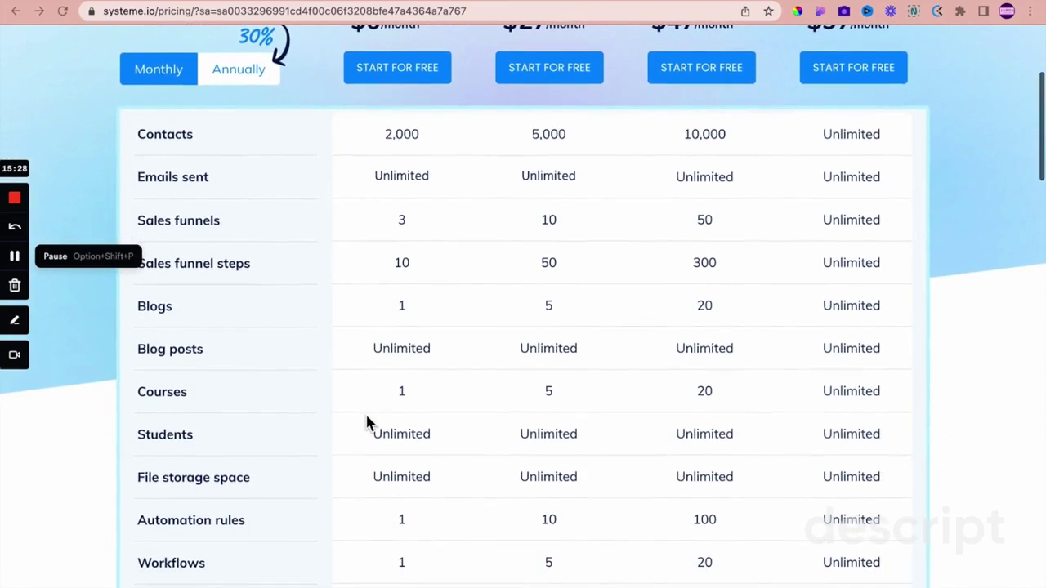
scroll(369, 405, up, 1)
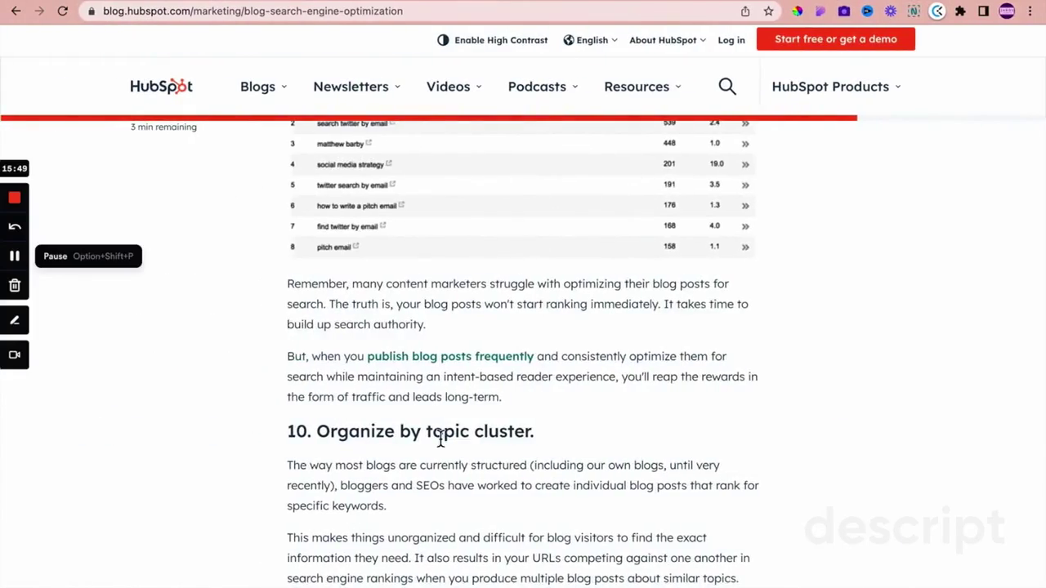
Step: Read HubSpot's tip "Organize by topic cluster" and view the Jados Academy blog's categories in systeme.io
scroll(441, 438, down, 5)
scroll(442, 445, down, 1)
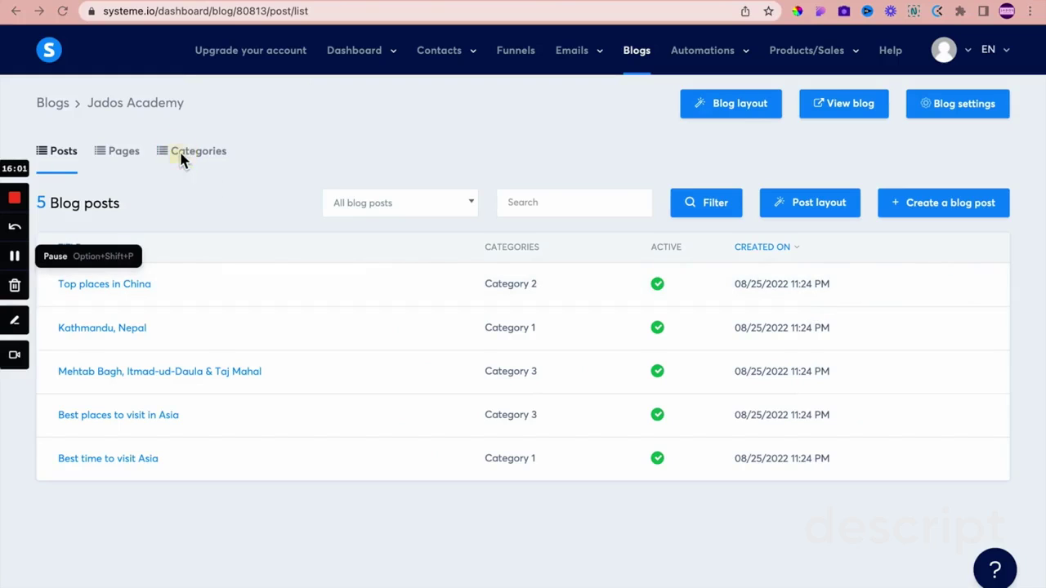
click(191, 154)
click(227, 161)
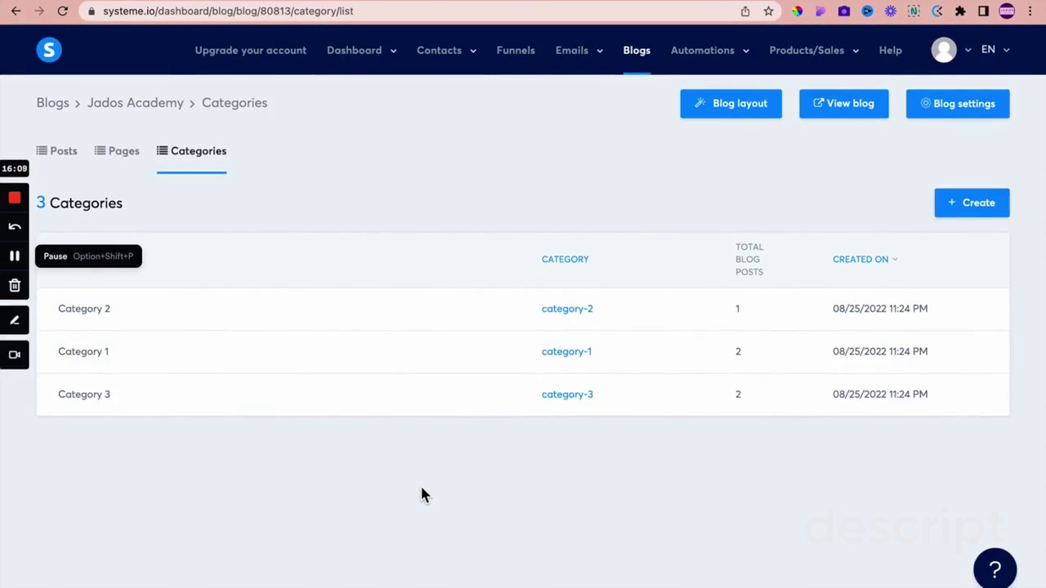
Step: In the settings of the blog post "Top places in China", additionally assign Category 1 and Category 3
click(72, 156)
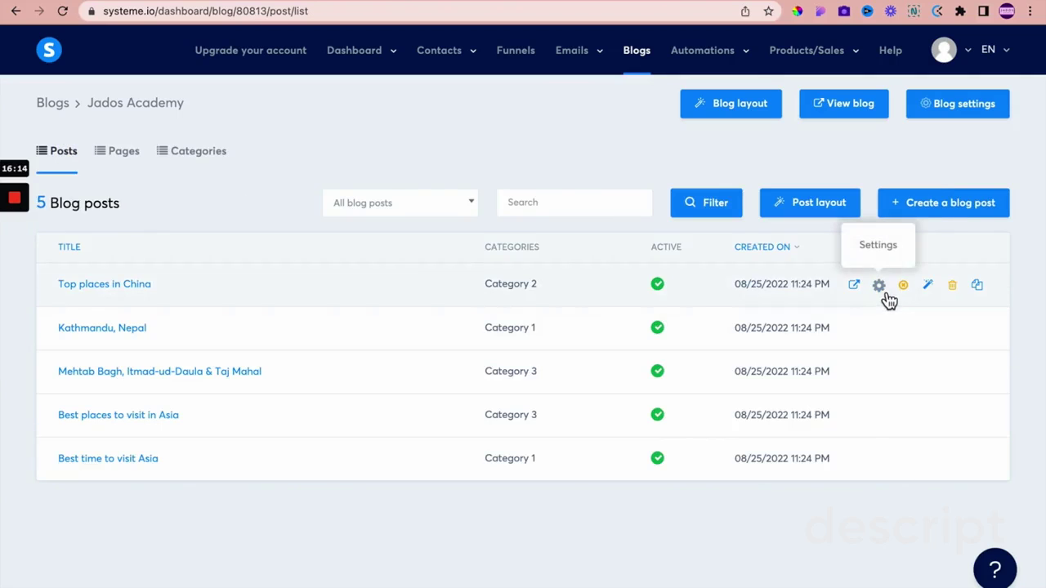
click(881, 290)
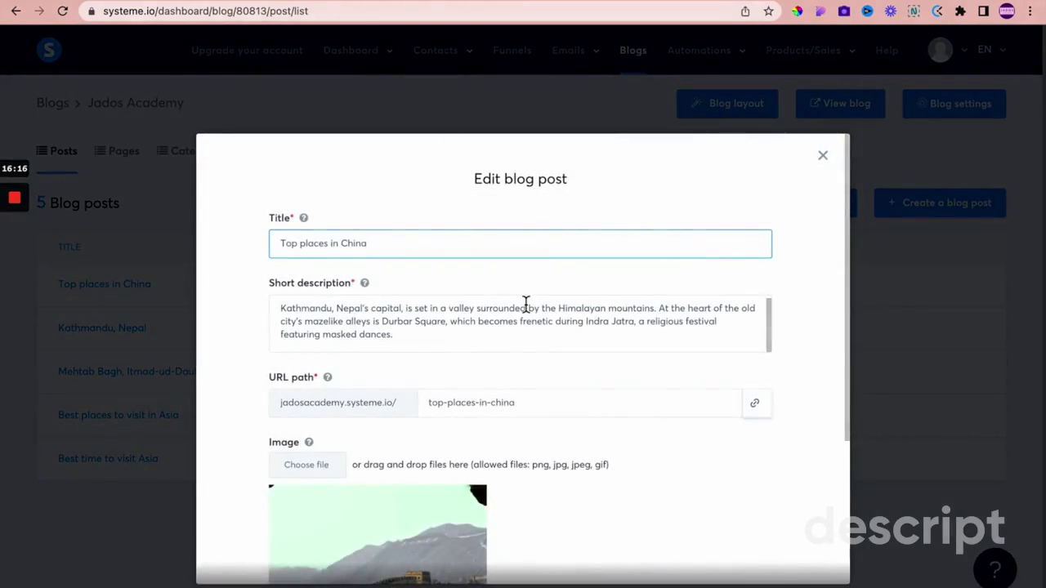
scroll(500, 345, down, 3)
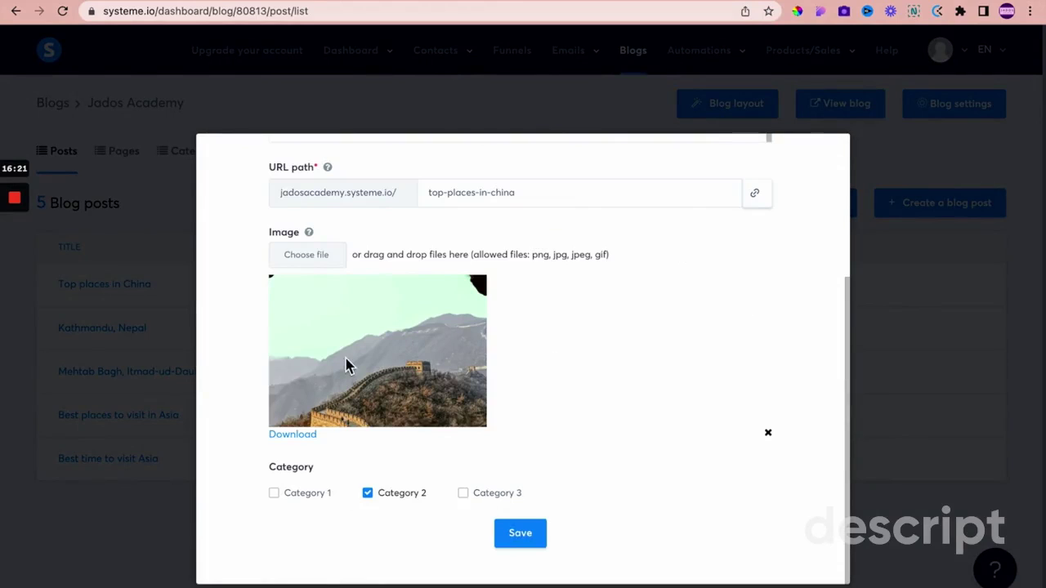
click(276, 494)
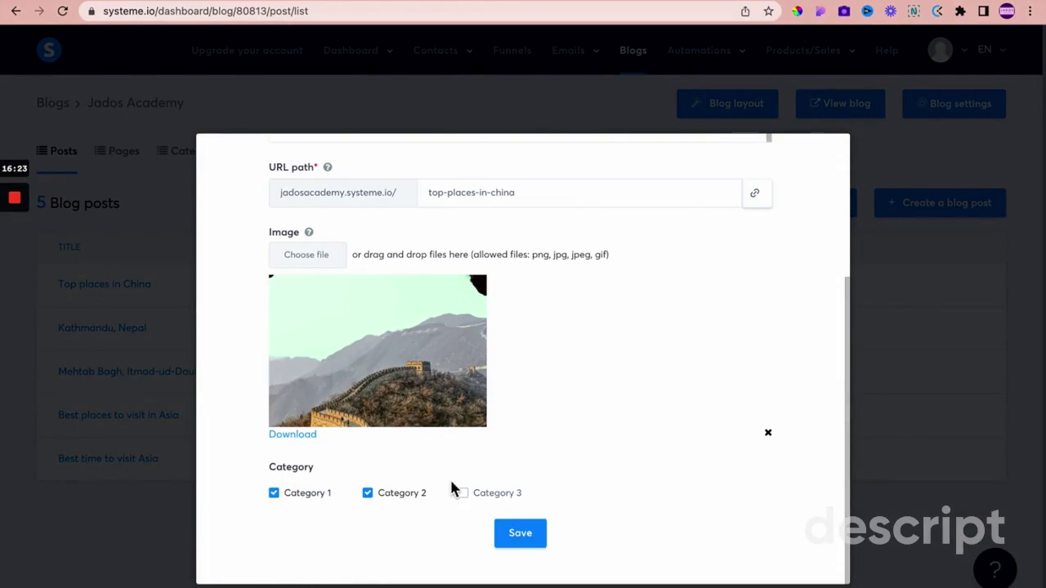
click(465, 496)
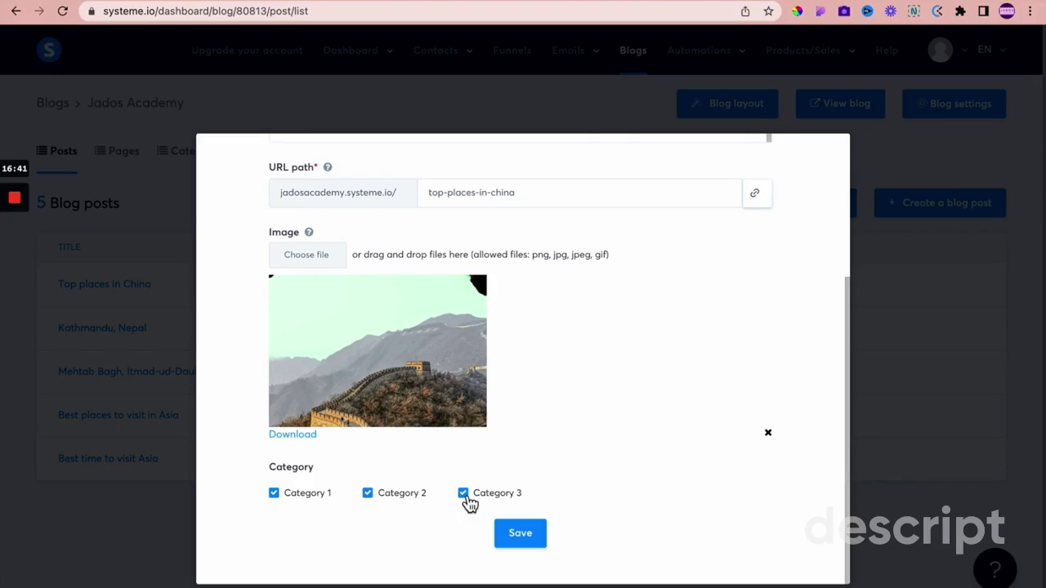
Step: Read on in the HubSpot article through the topic cluster models, "Publish evergreen content" and the start of "Update existing content"
key(ctrl+Right)
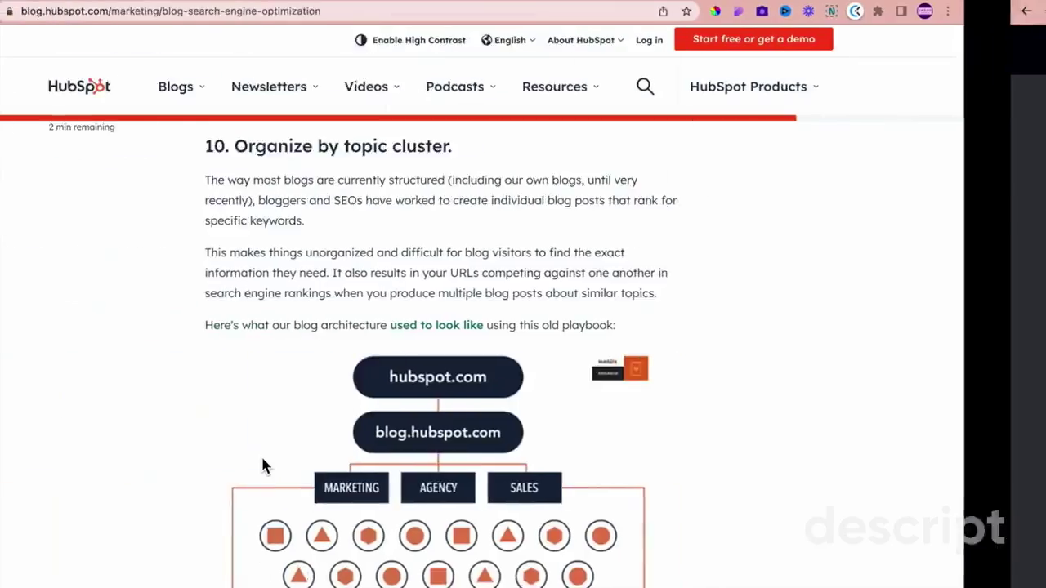
scroll(261, 449, down, 10)
scroll(263, 459, down, 15)
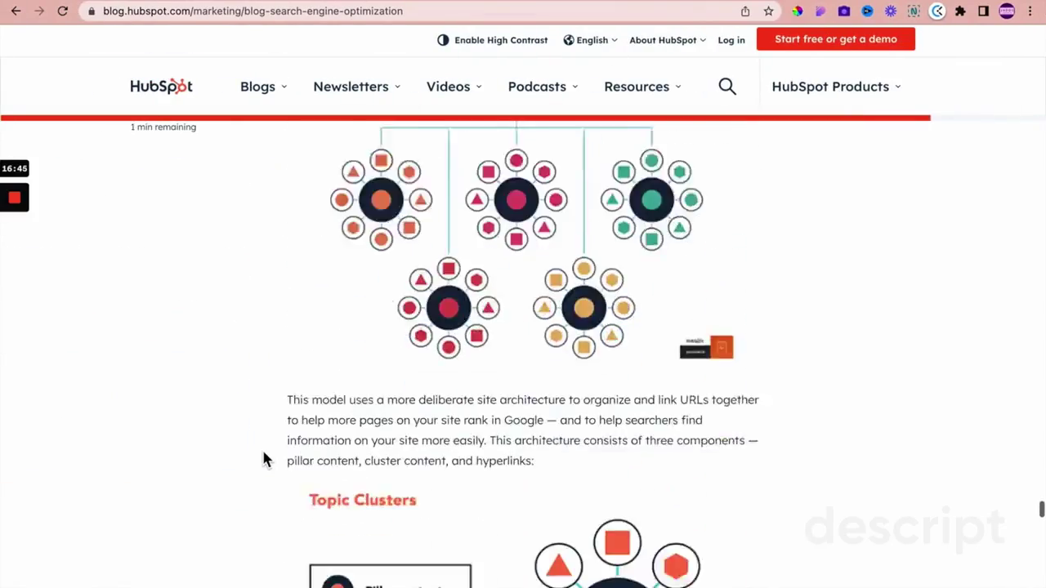
scroll(263, 459, down, 3)
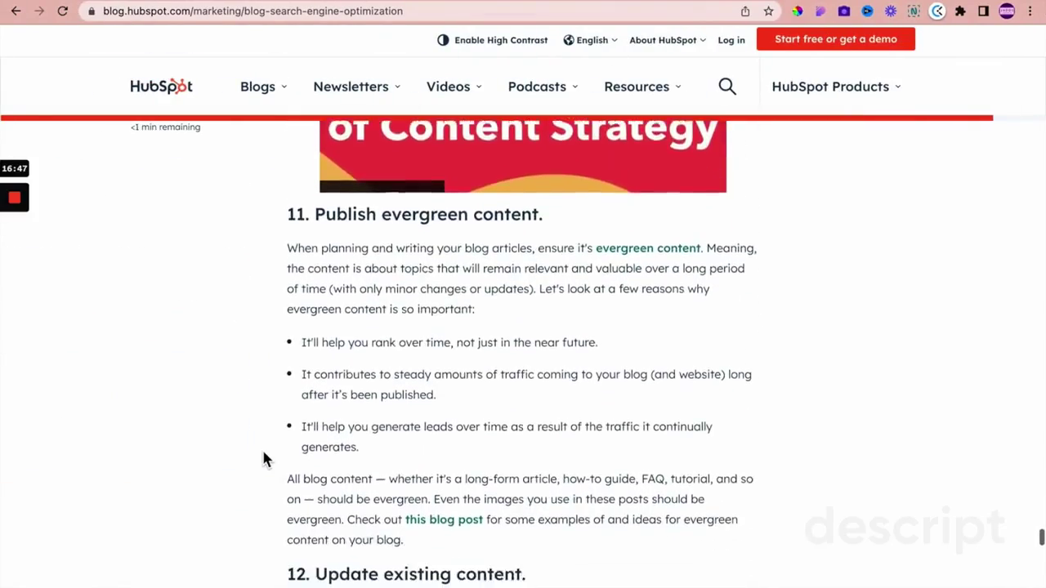
scroll(263, 459, down, 1)
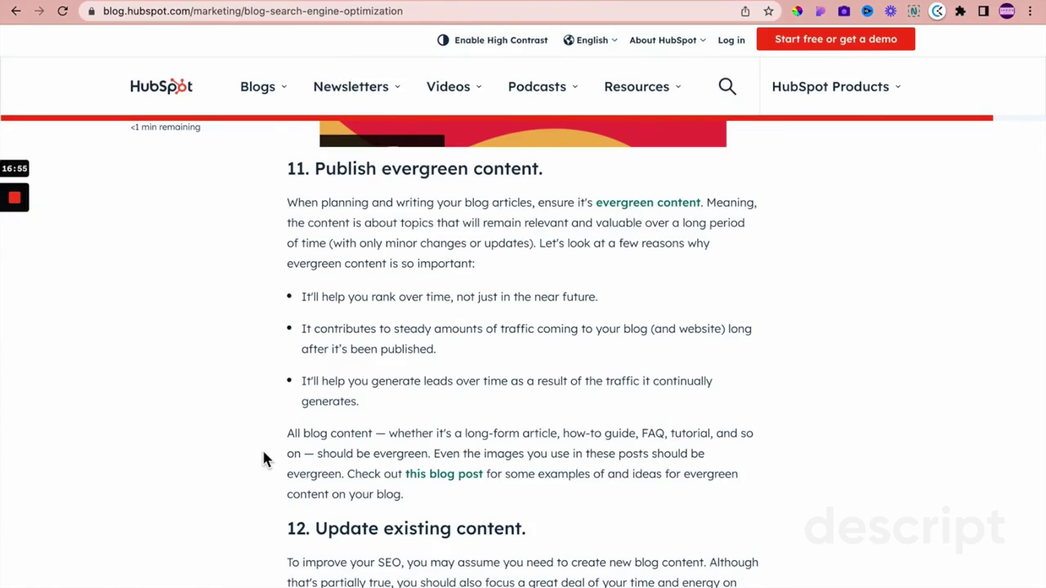
scroll(264, 459, down, 5)
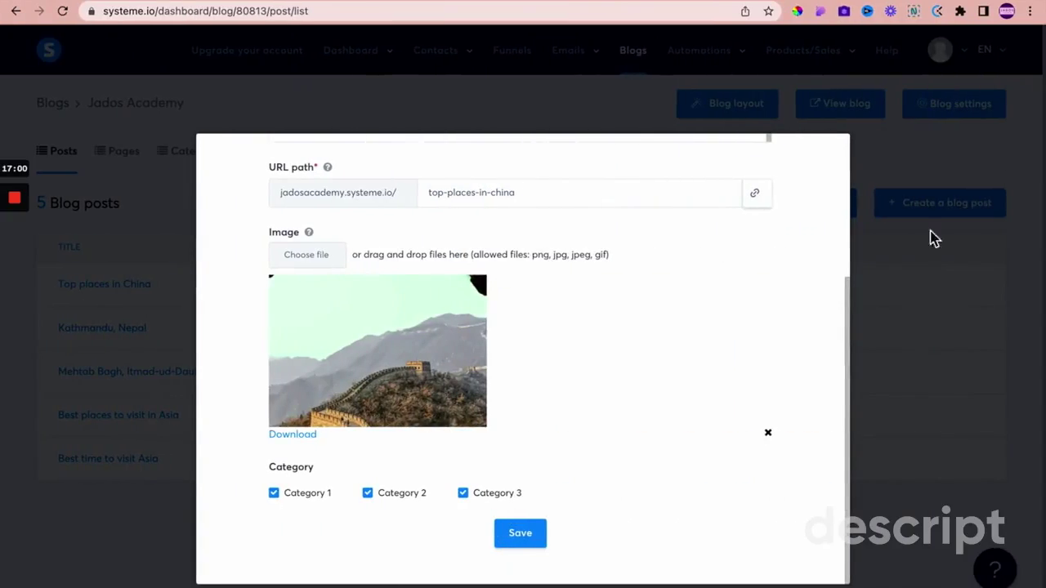
Step: Leave the post settings without saving and open "Top places in China" in the systeme.io editor to review its body content
click(926, 286)
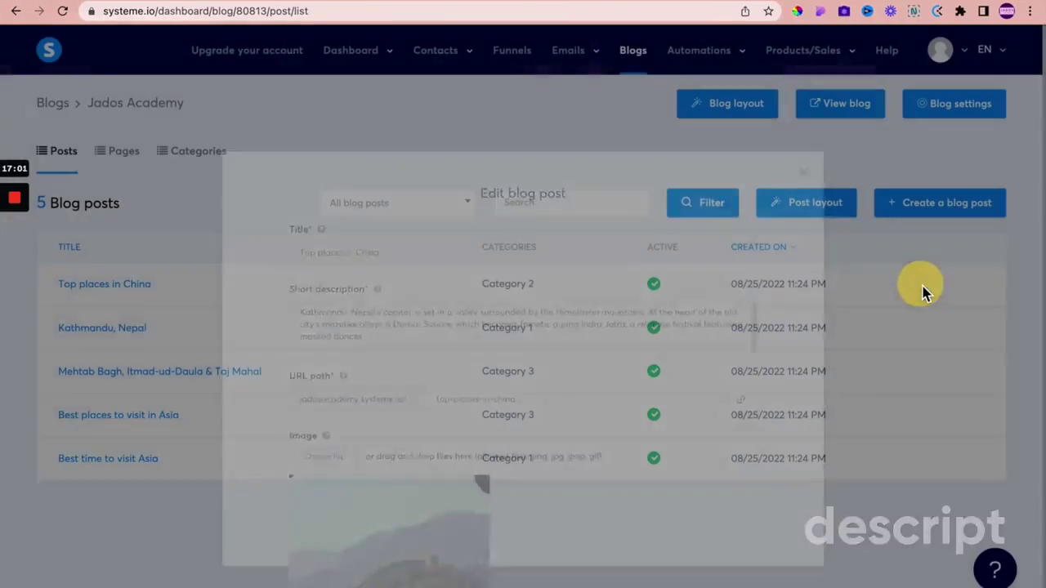
click(129, 292)
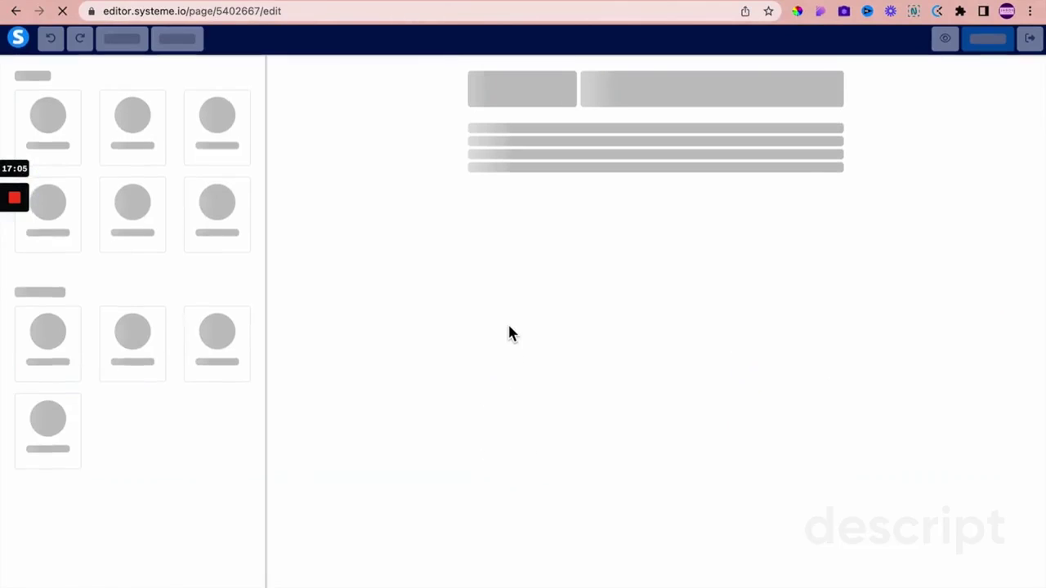
scroll(508, 323, down, 8)
scroll(508, 330, down, 6)
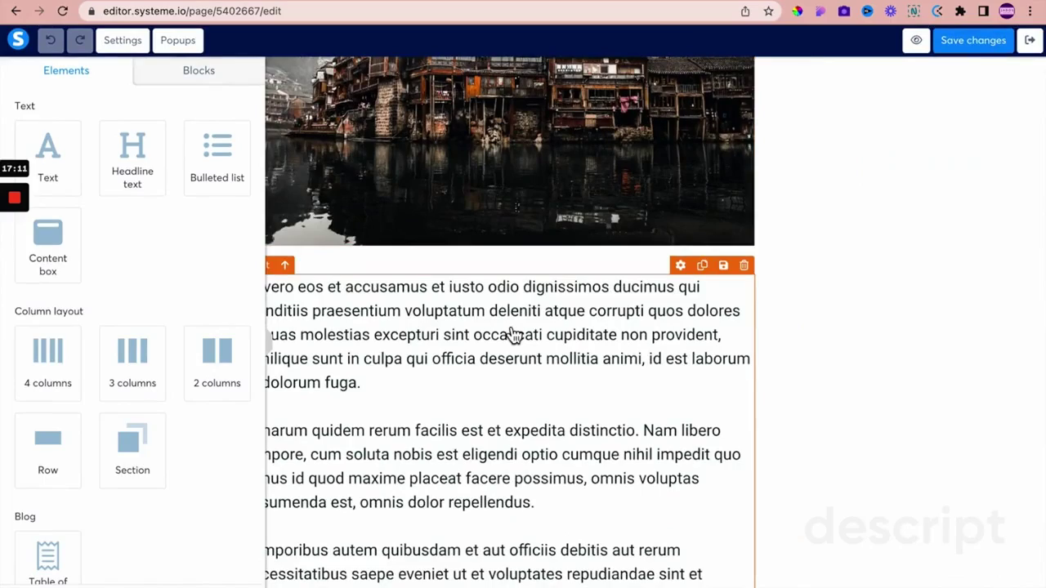
Step: Read HubSpot's advice on updating and removing outdated content, and compare it with the image and text in the post editor
key(ctrl+Left)
scroll(507, 335, down, 10)
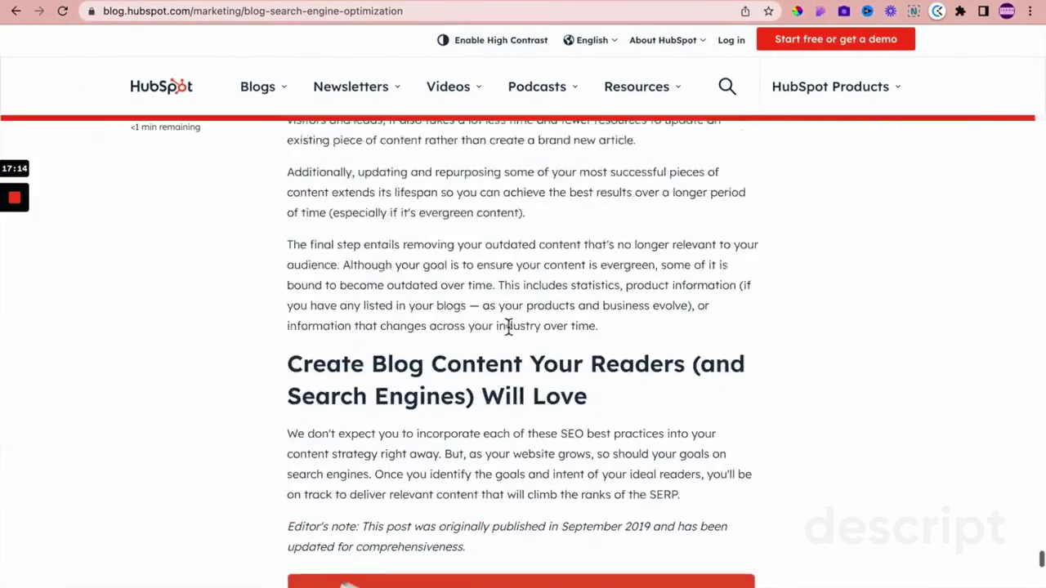
scroll(507, 335, up, 5)
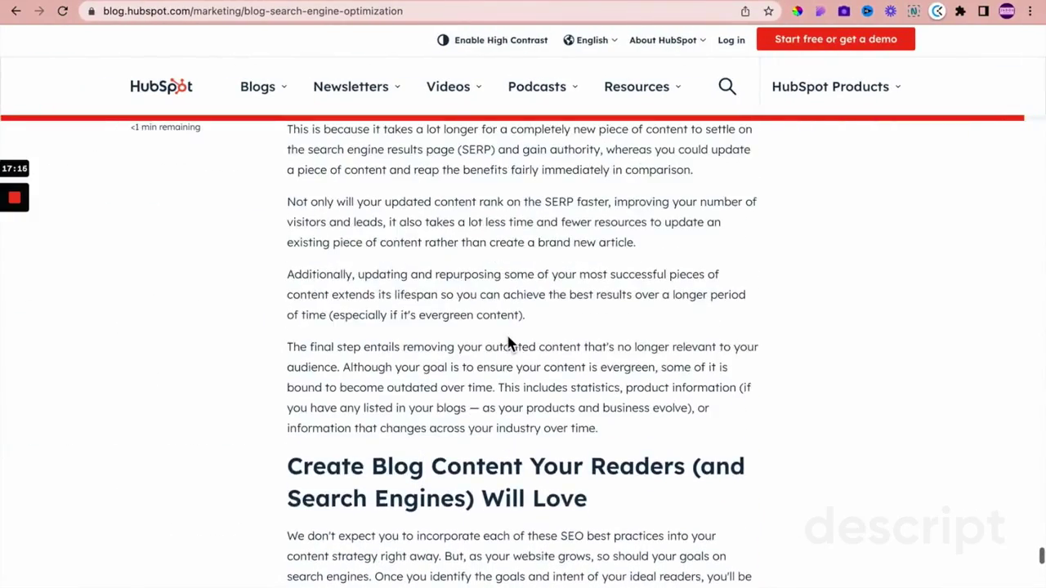
key(ctrl+Right)
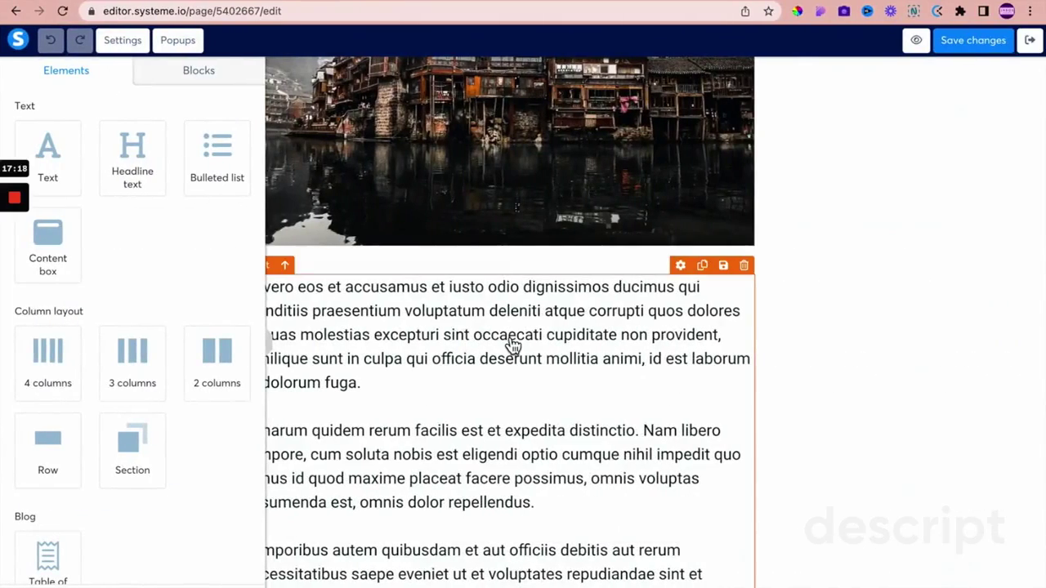
scroll(572, 359, up, 3)
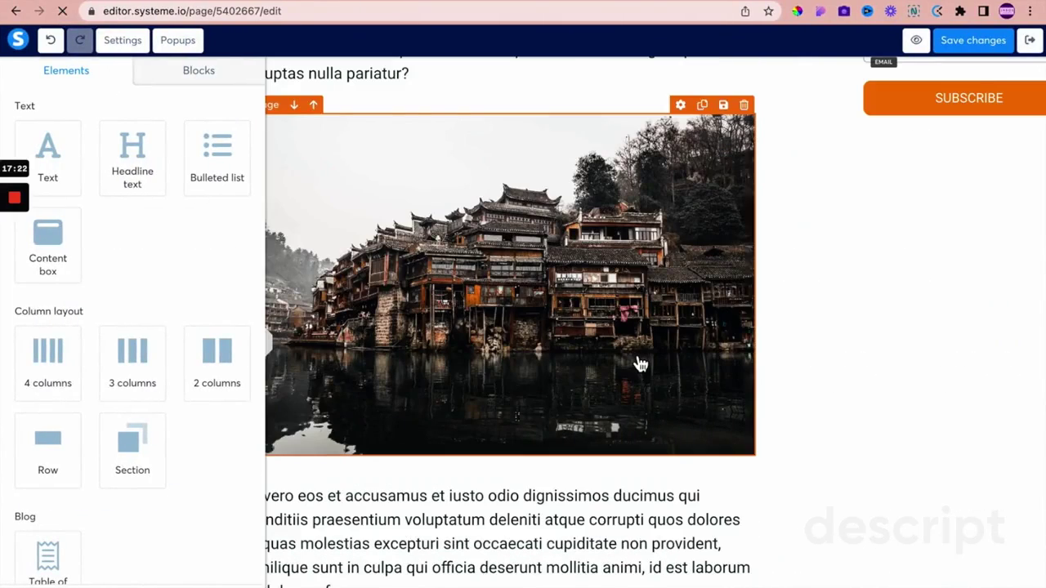